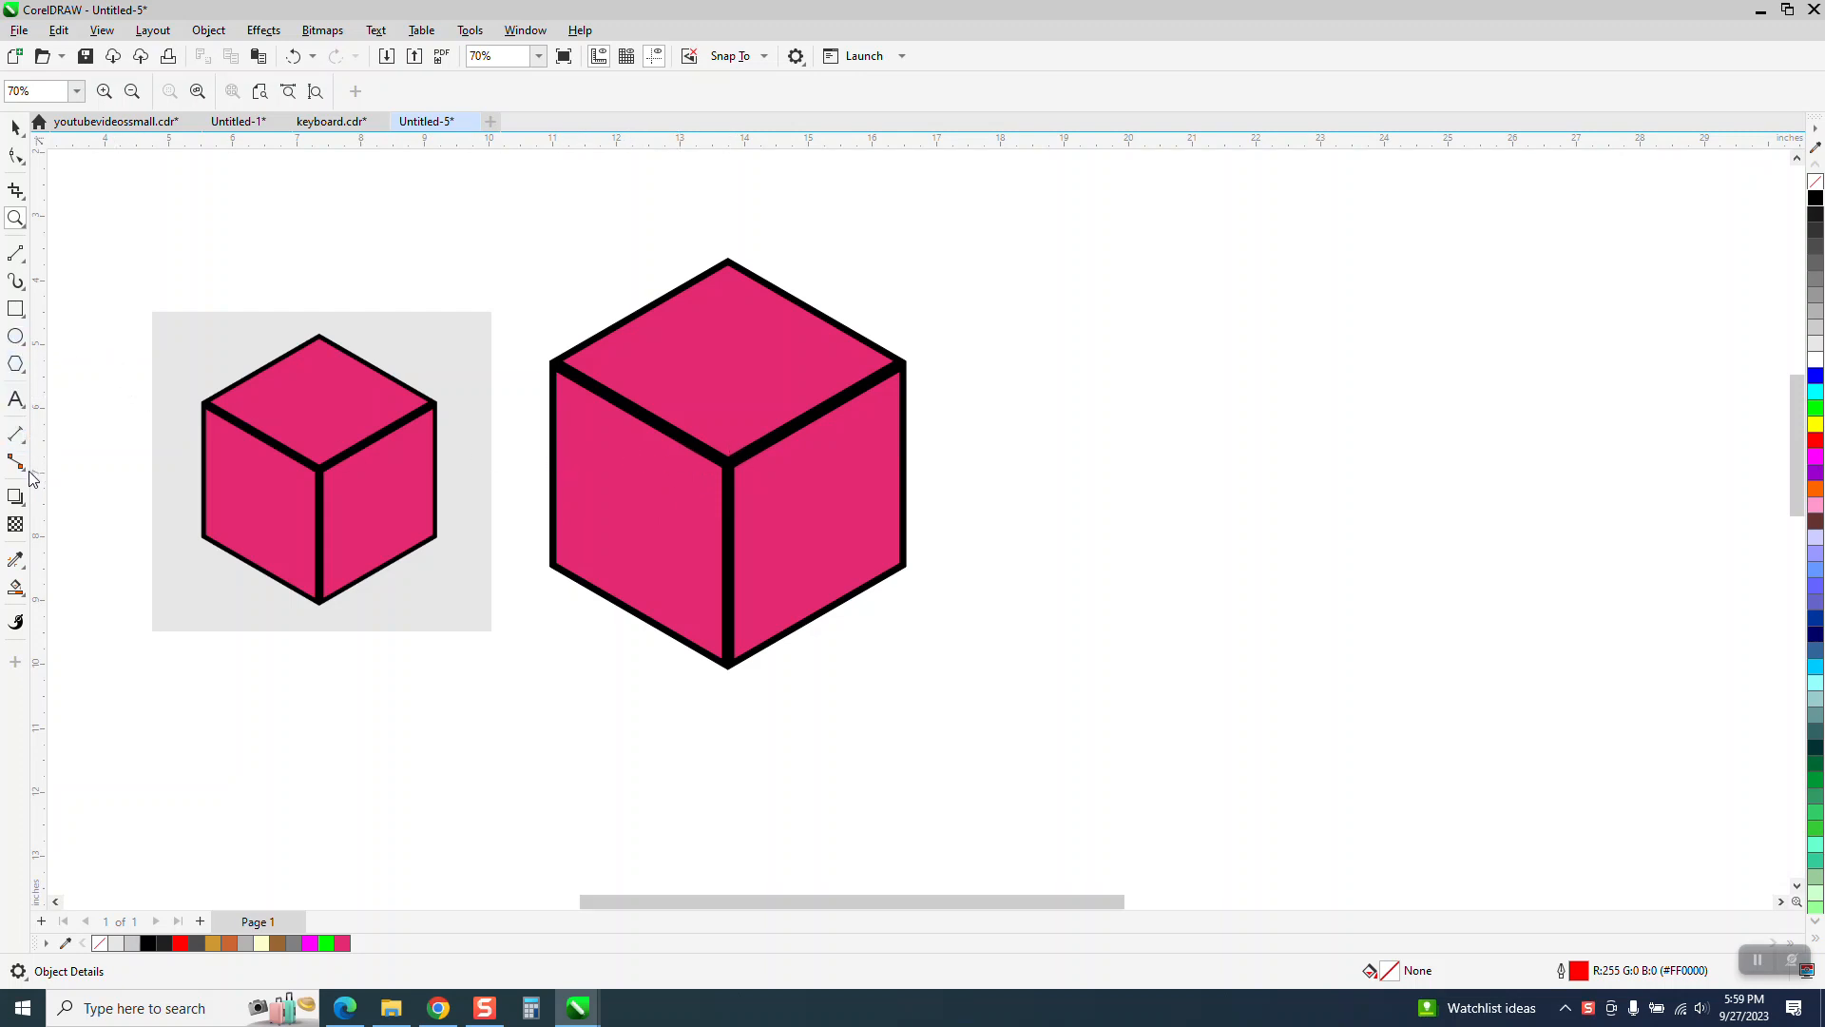
# Draw a six-sided polygon about 5.49 by 6.34 inches and centre it on the page
pyautogui.click(25, 373)
pyautogui.click(67, 364)
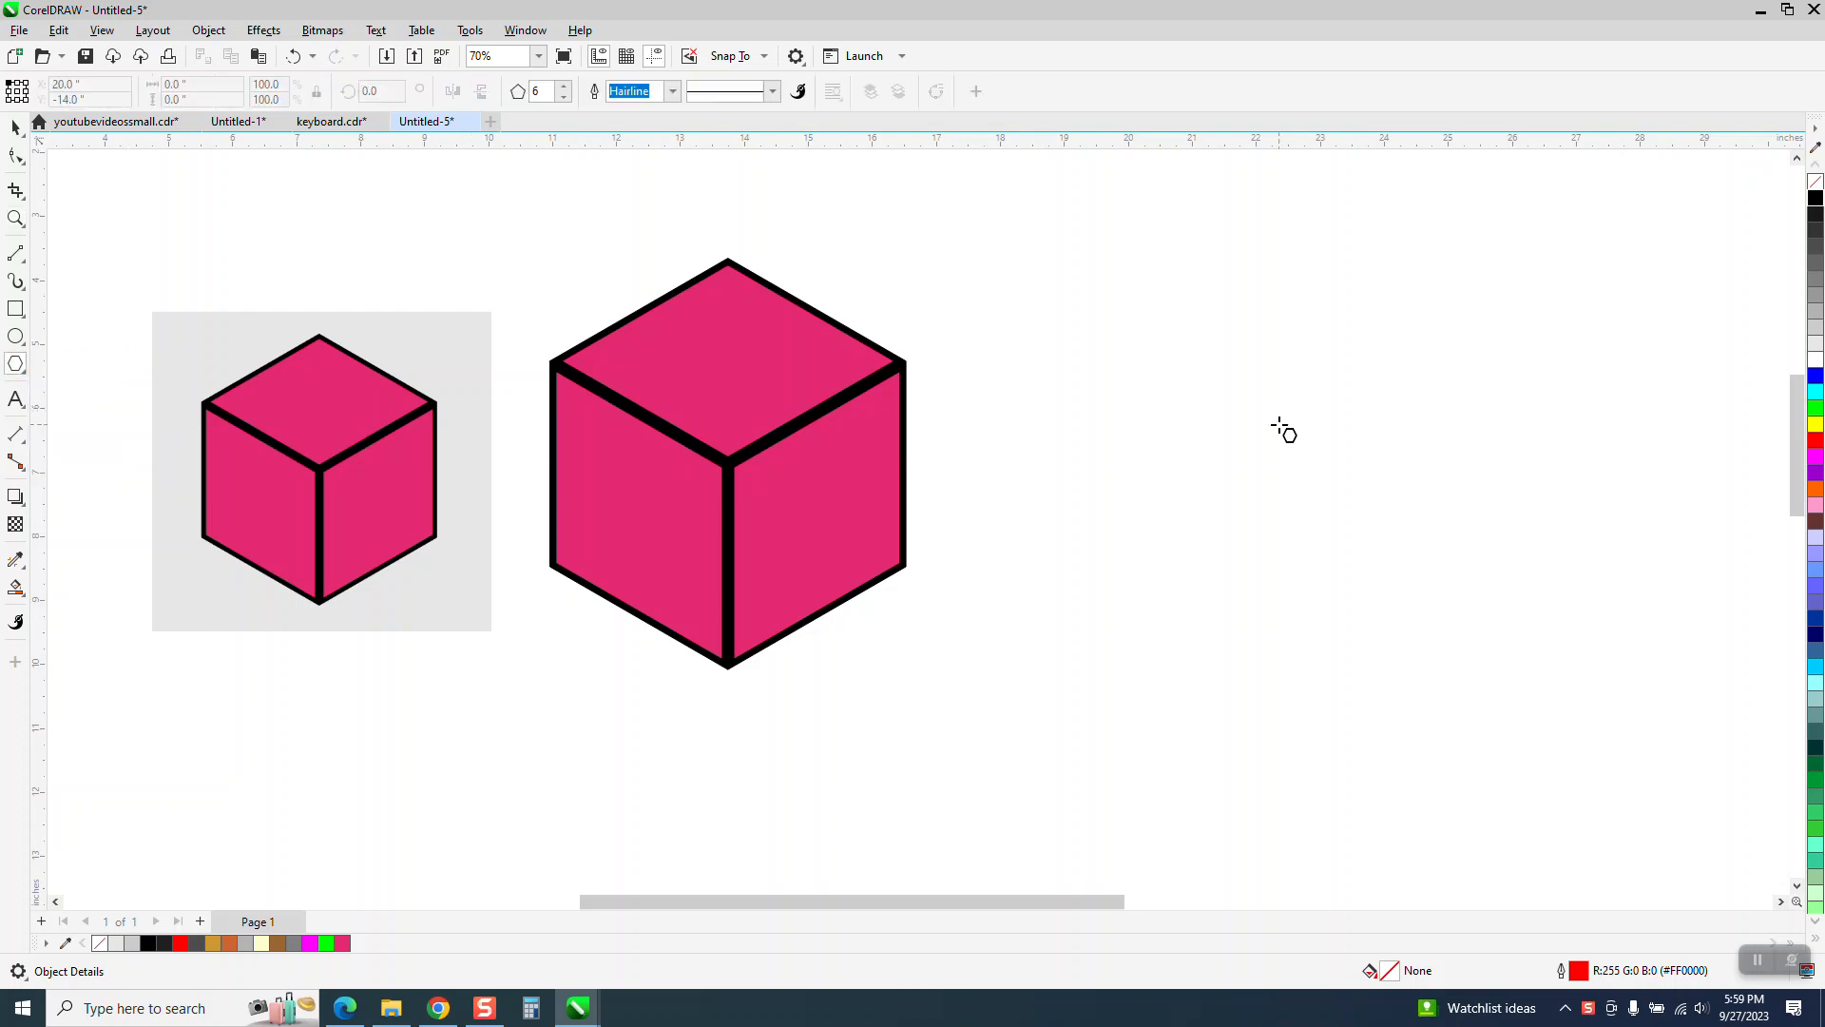
pyautogui.moveTo(1445, 428); pyautogui.dragTo(1056, 757)
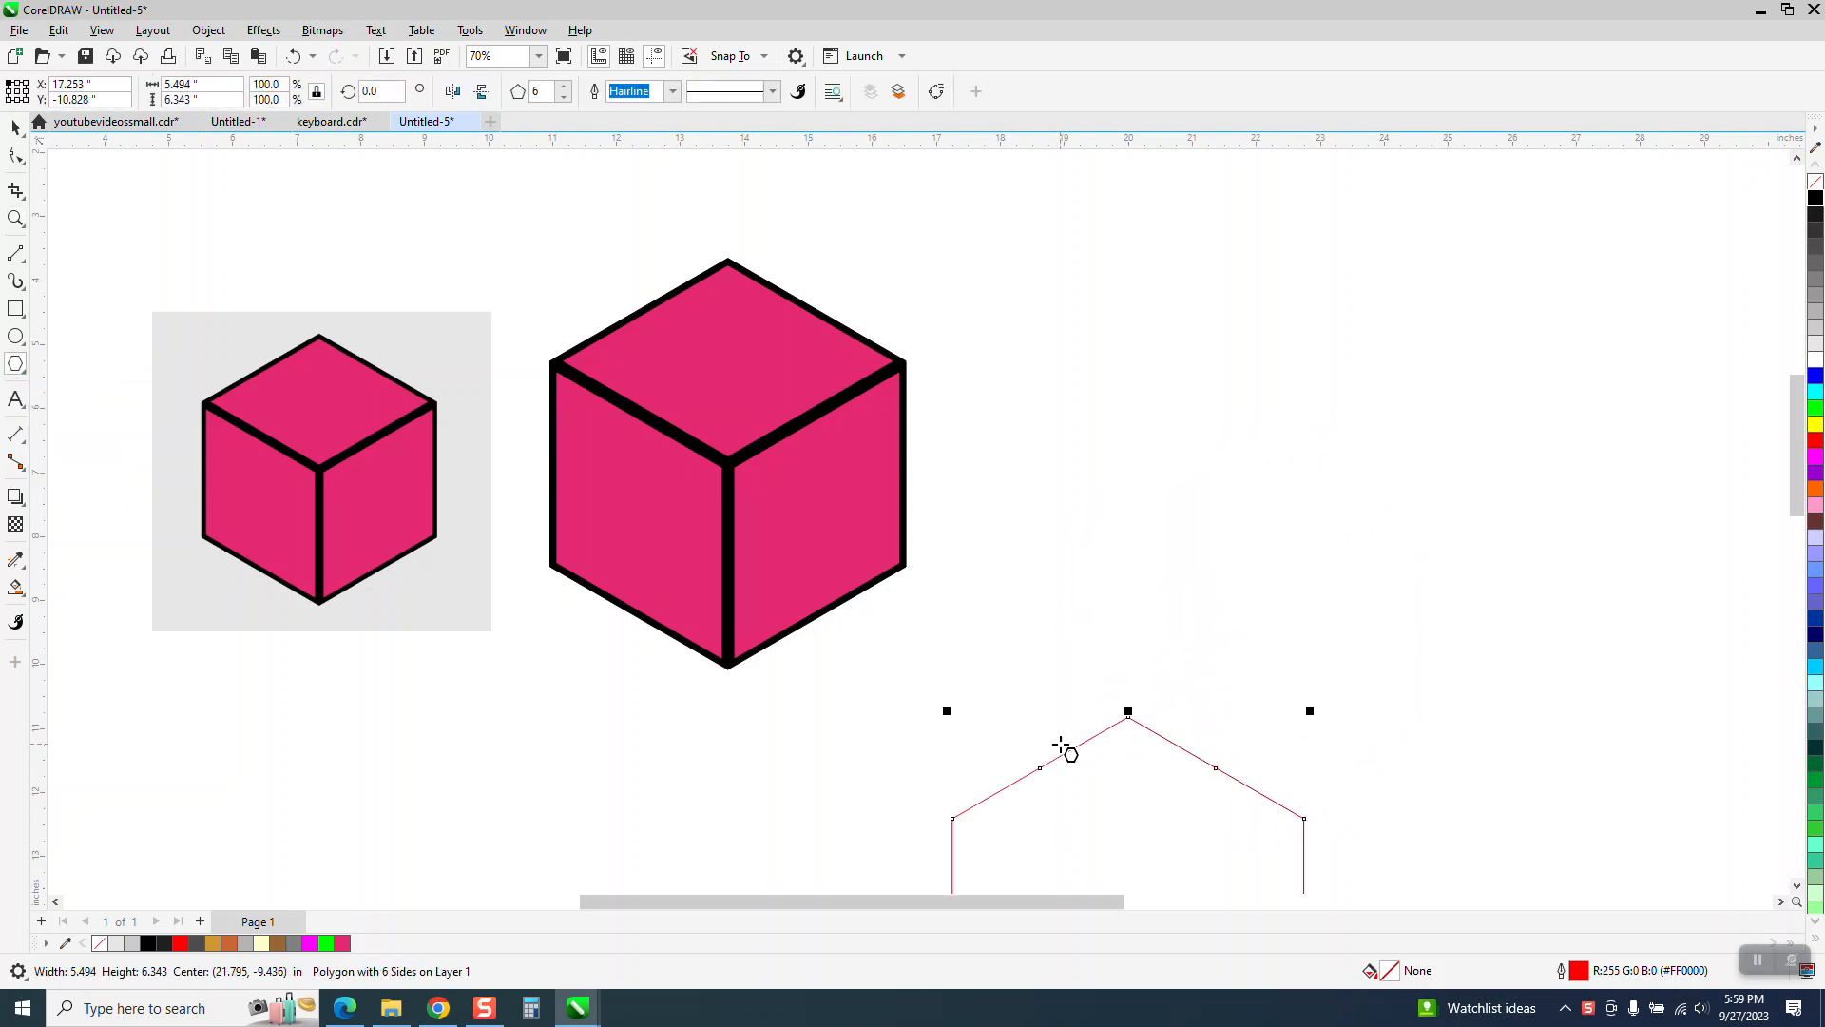
pyautogui.scroll(-3, 997, 456)
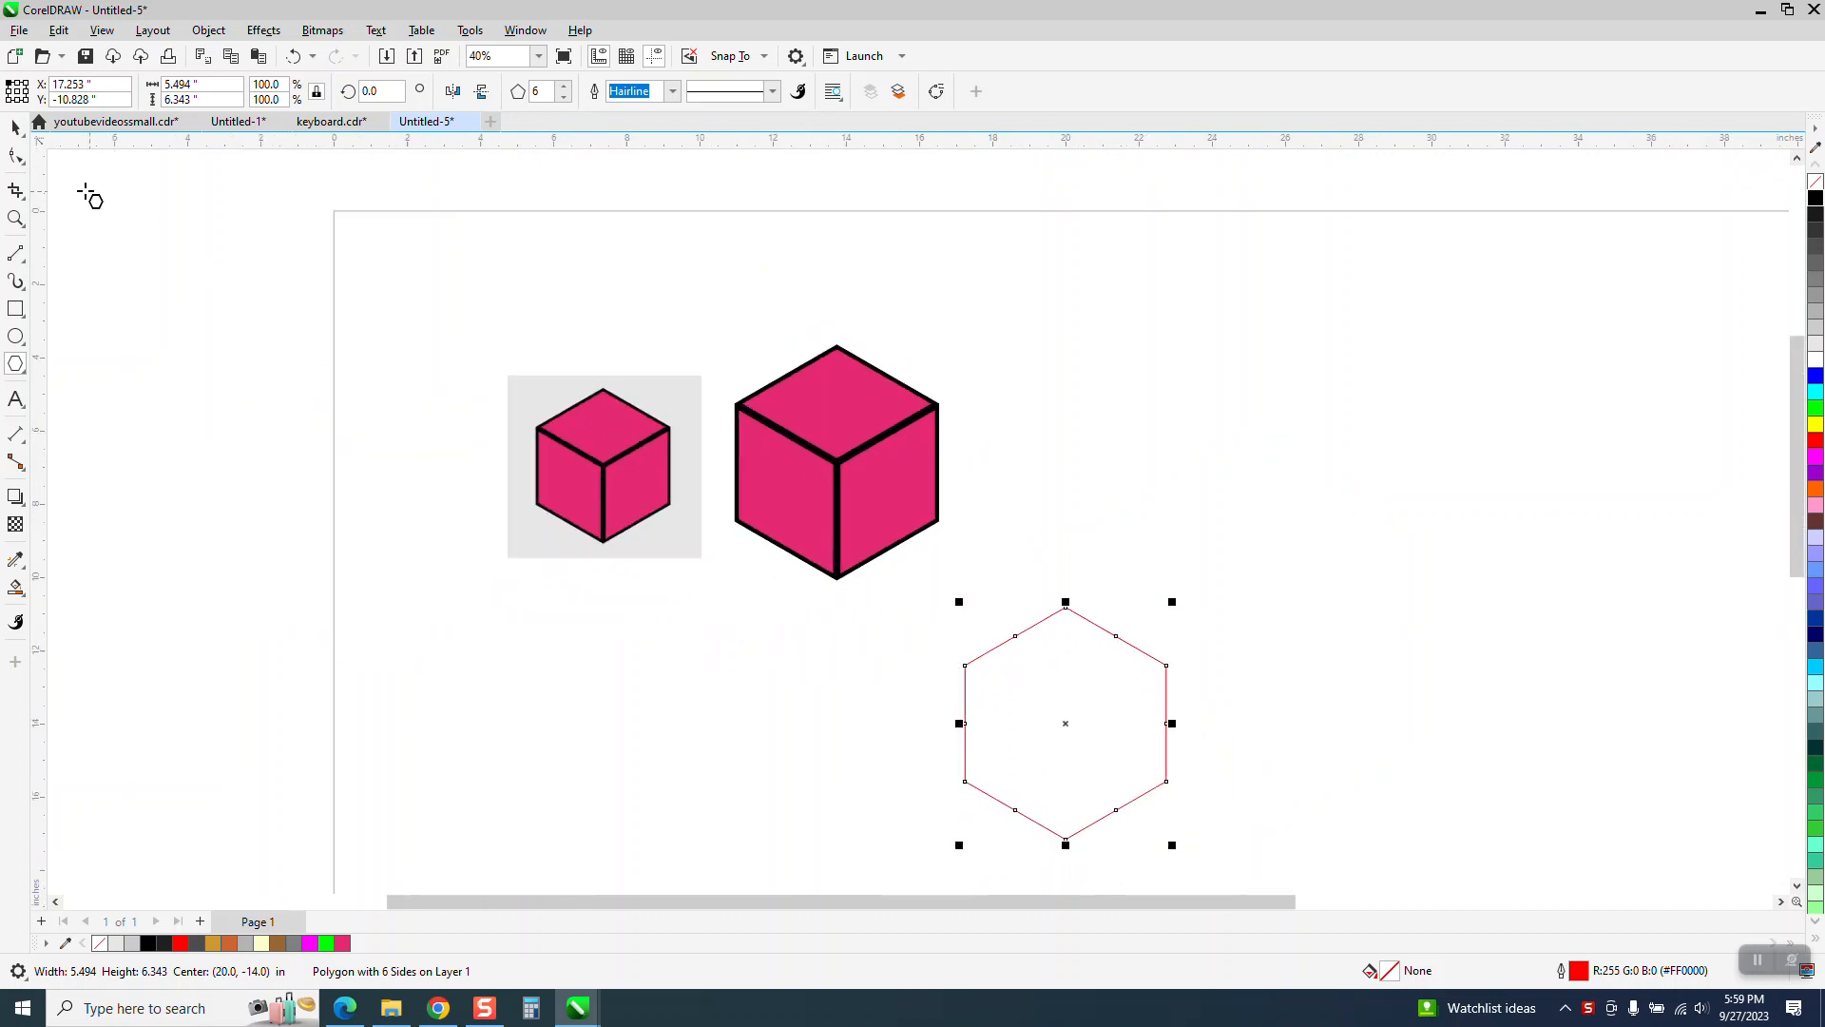
# Draw three two-point lines joining the hexagon's centre to its upper-left, upper-right and bottom corners to form a cube
pyautogui.click(16, 218)
pyautogui.moveTo(917, 559); pyautogui.dragTo(1379, 841)
pyautogui.click(15, 255)
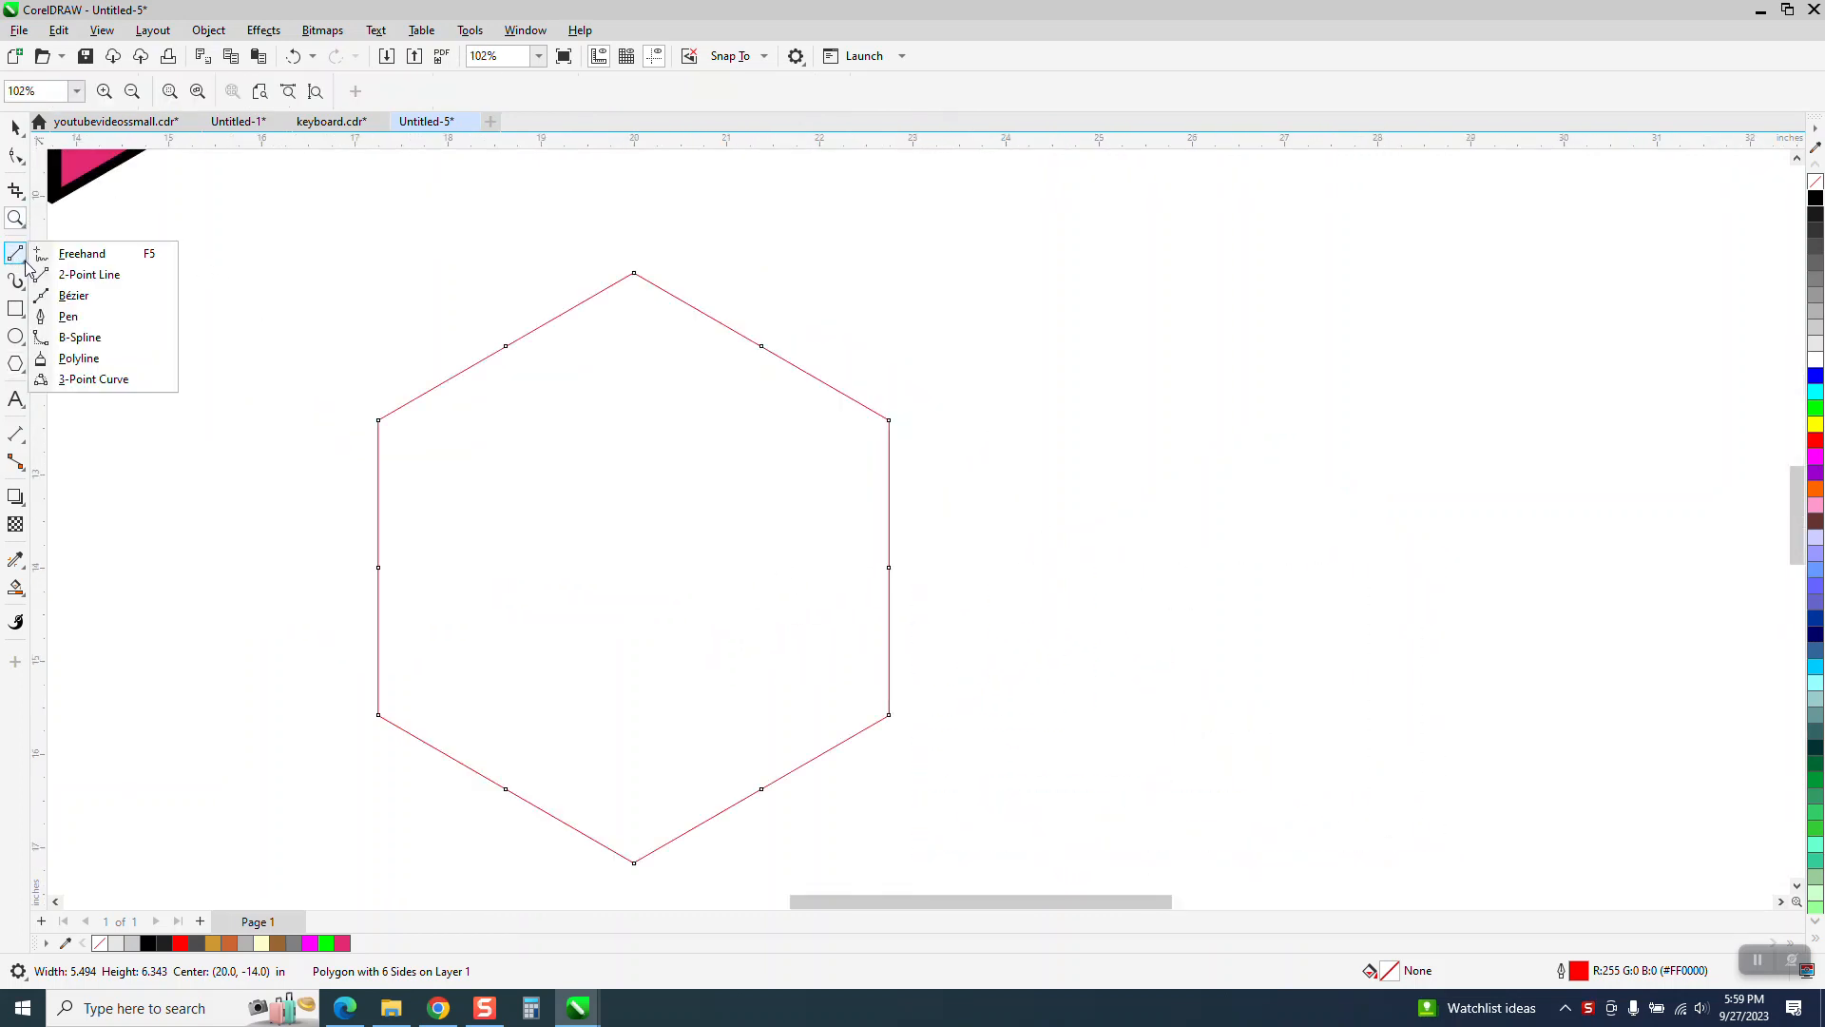
pyautogui.click(86, 275)
pyautogui.moveTo(635, 568); pyautogui.dragTo(379, 420)
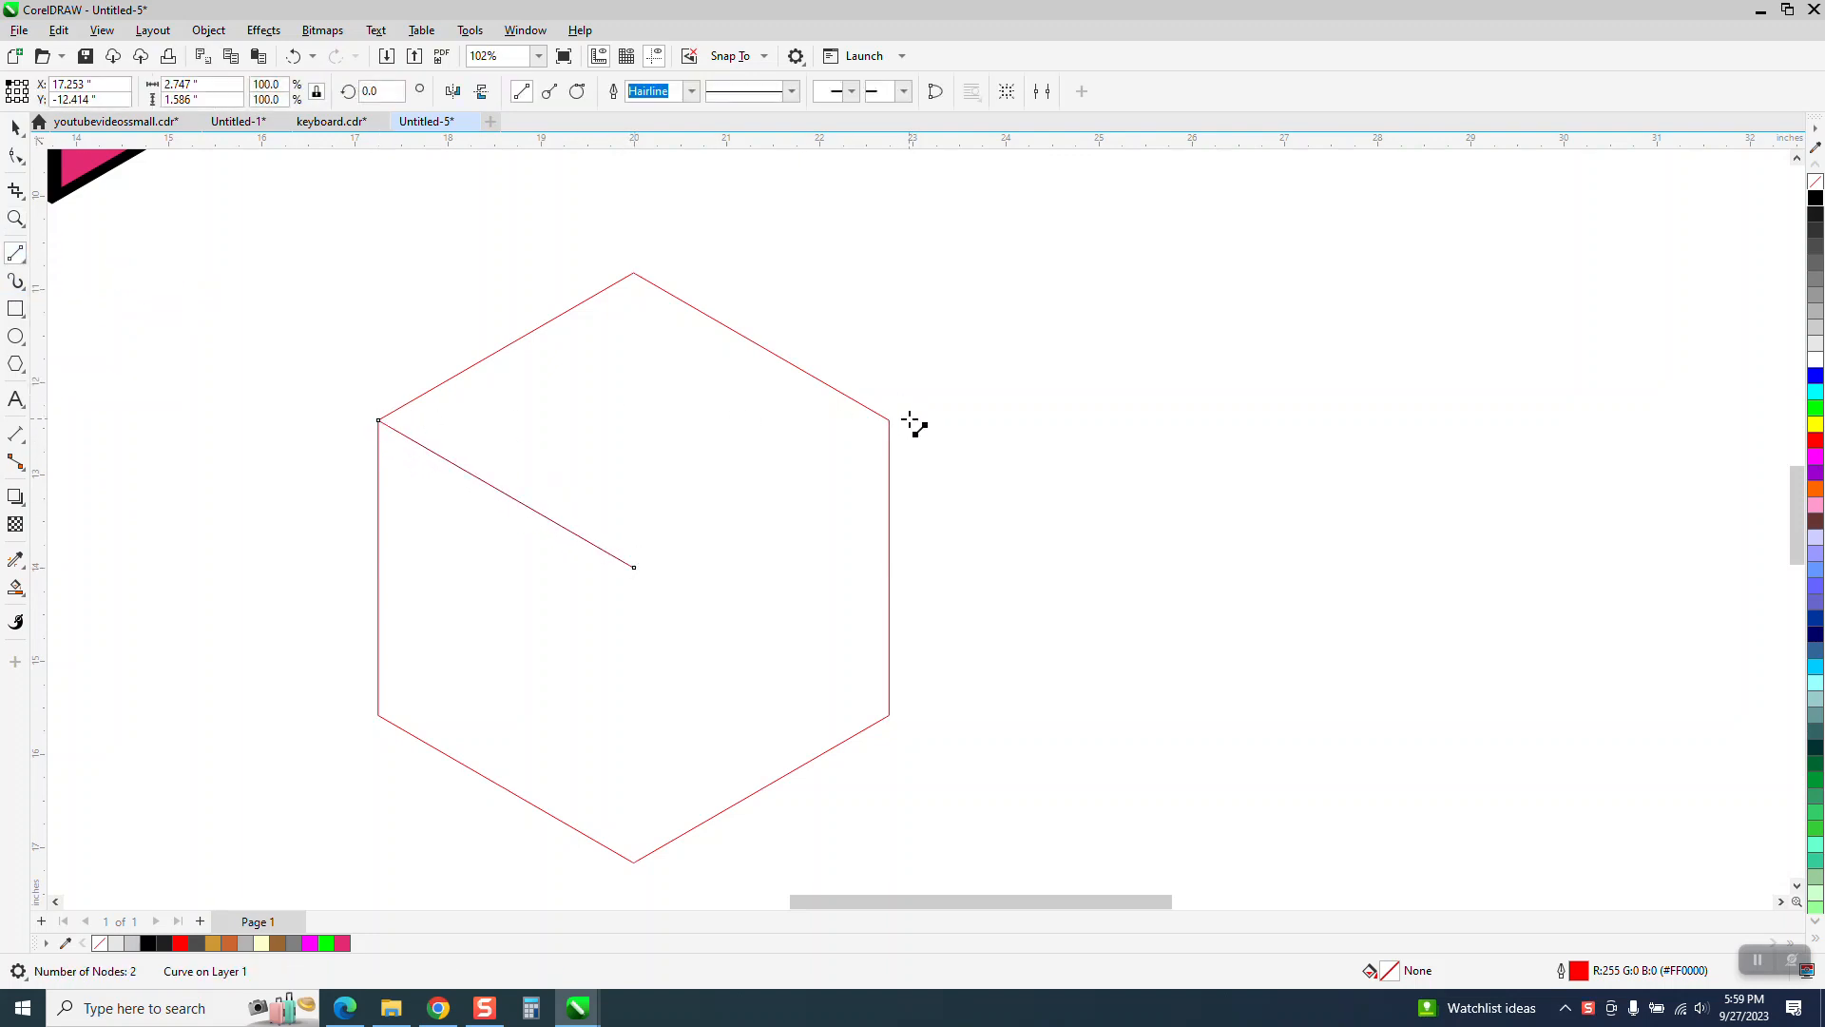
pyautogui.moveTo(890, 421); pyautogui.dragTo(635, 568)
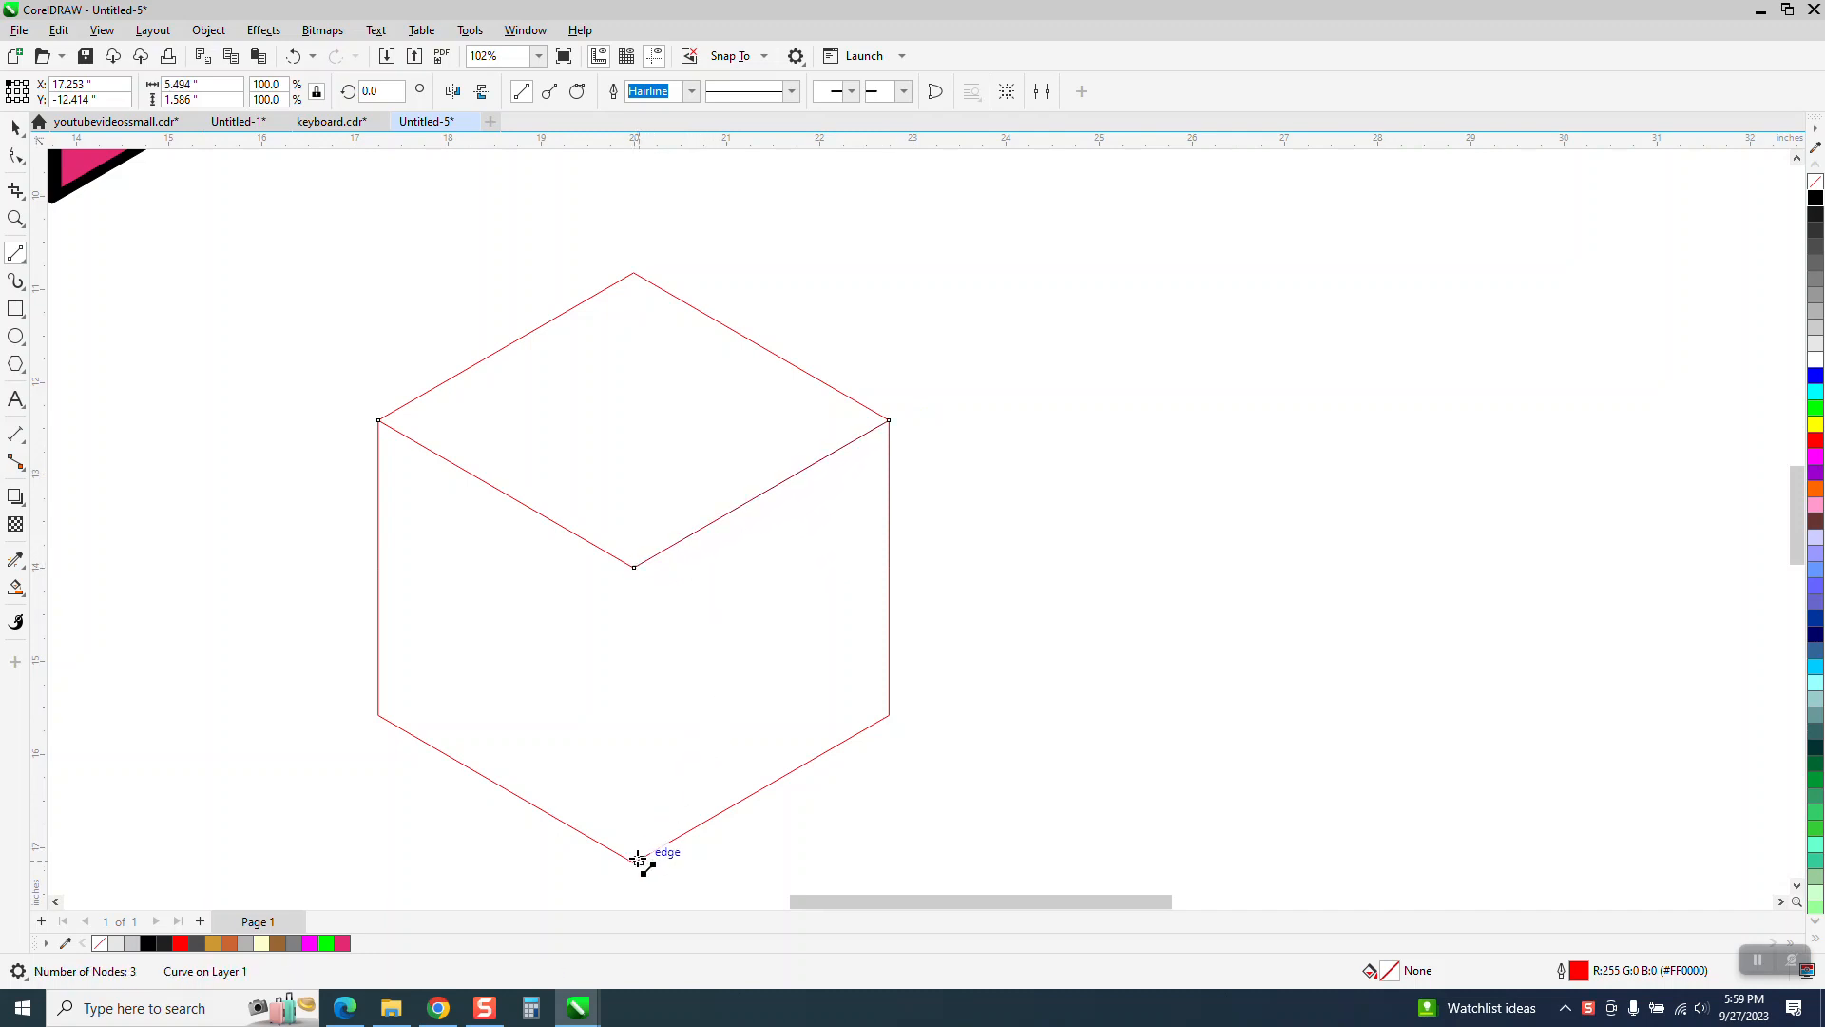
pyautogui.moveTo(638, 860); pyautogui.dragTo(635, 569)
pyautogui.scroll(-3, 533, 460)
# Set the document's nudge distance to 8 inches
pyautogui.click(15, 126)
pyautogui.moveTo(359, 298); pyautogui.dragTo(967, 757)
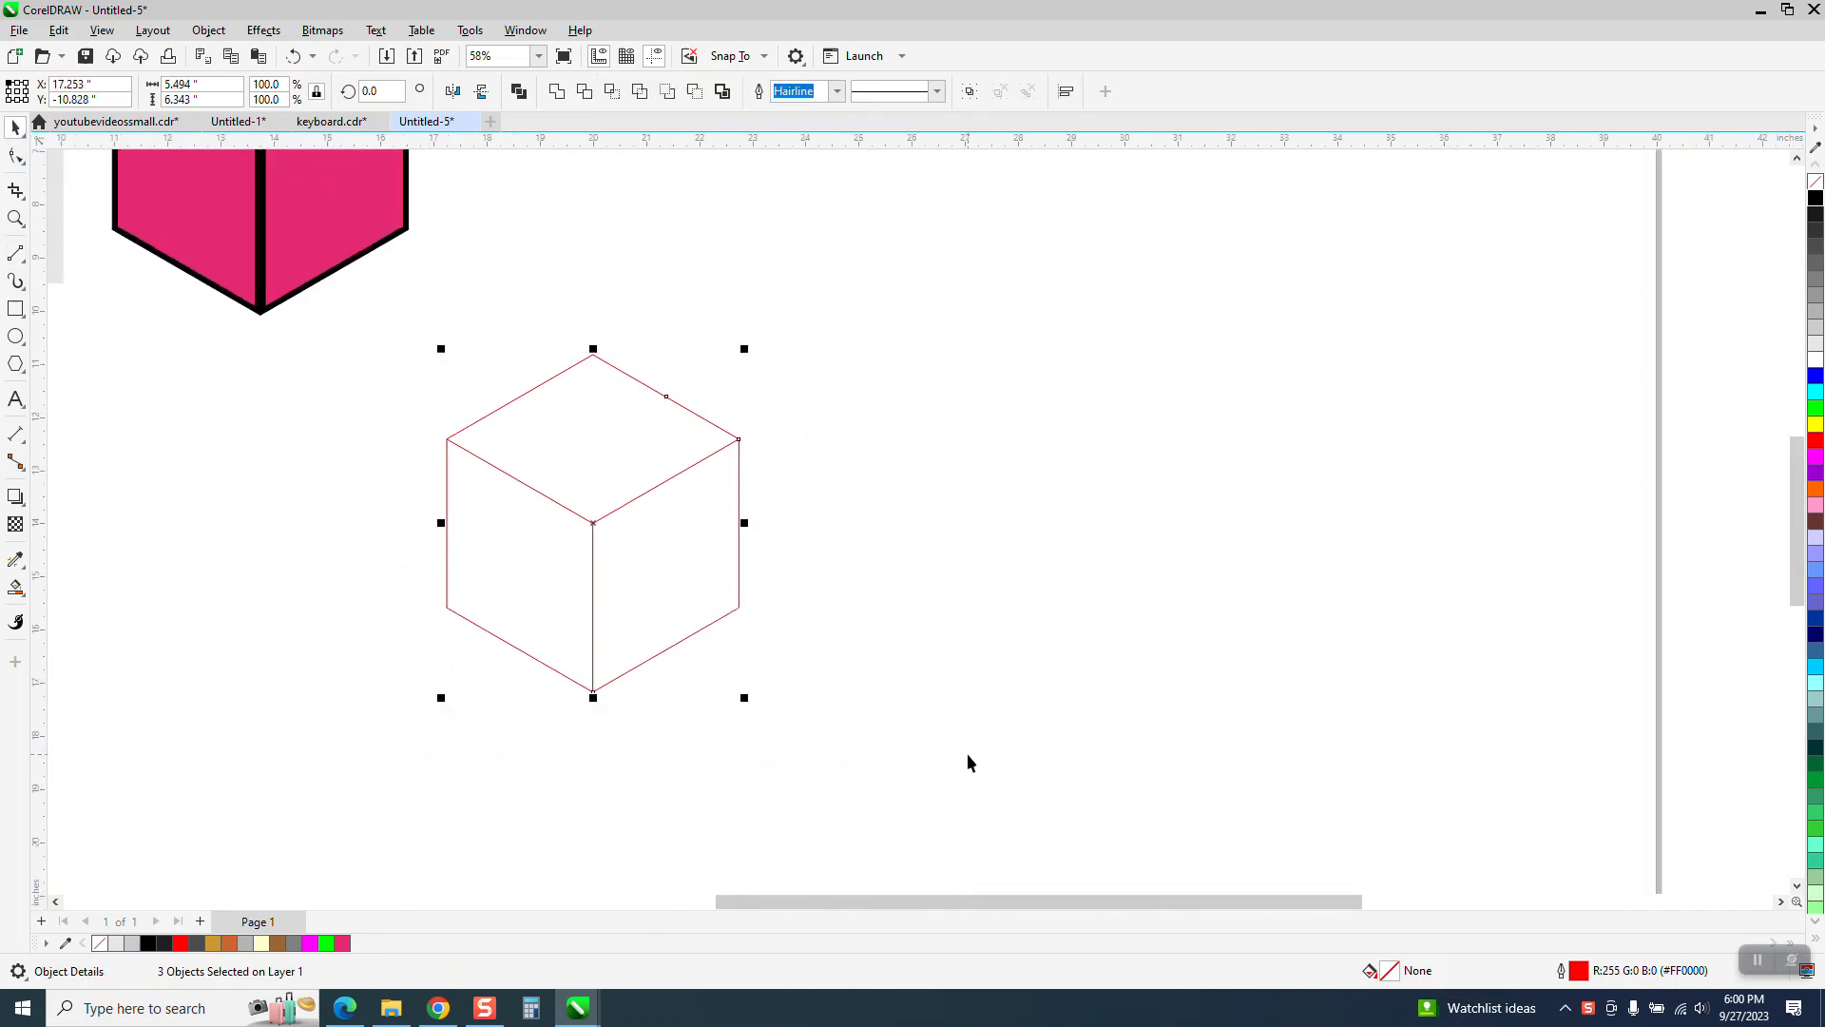
pyautogui.click(324, 347)
pyautogui.click(670, 92)
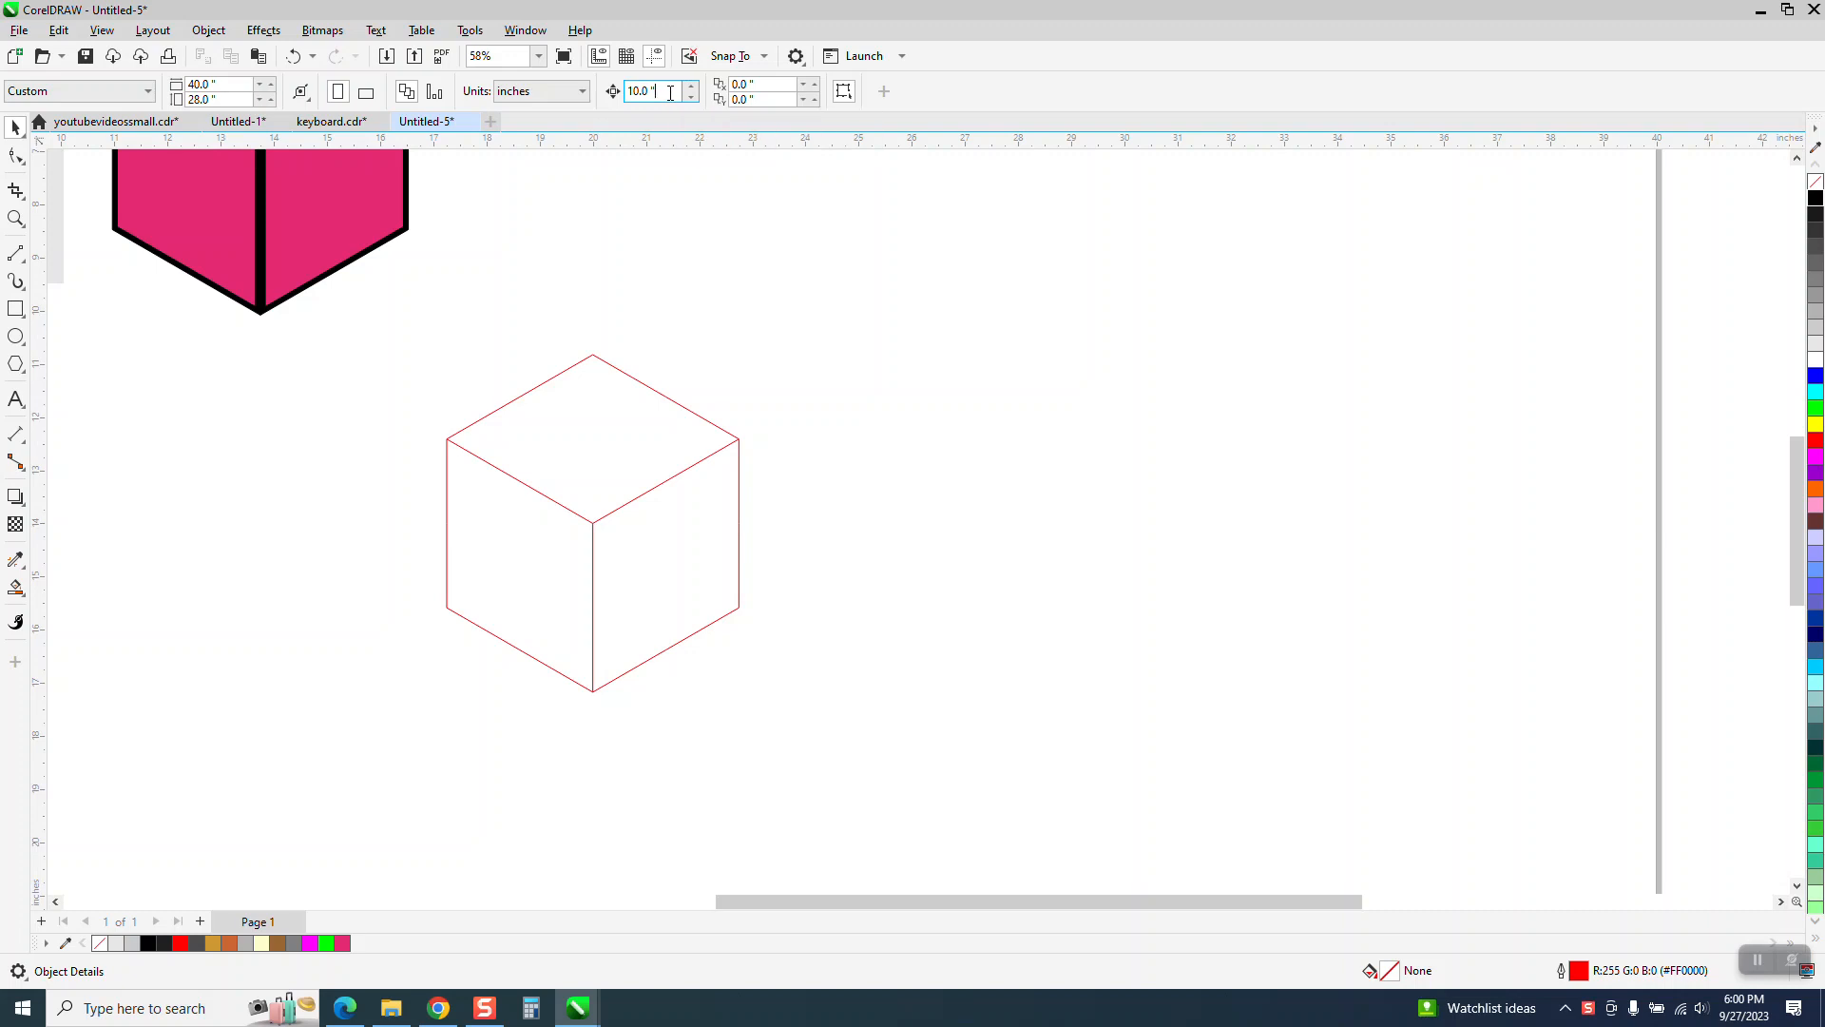
pyautogui.doubleClick(670, 93)
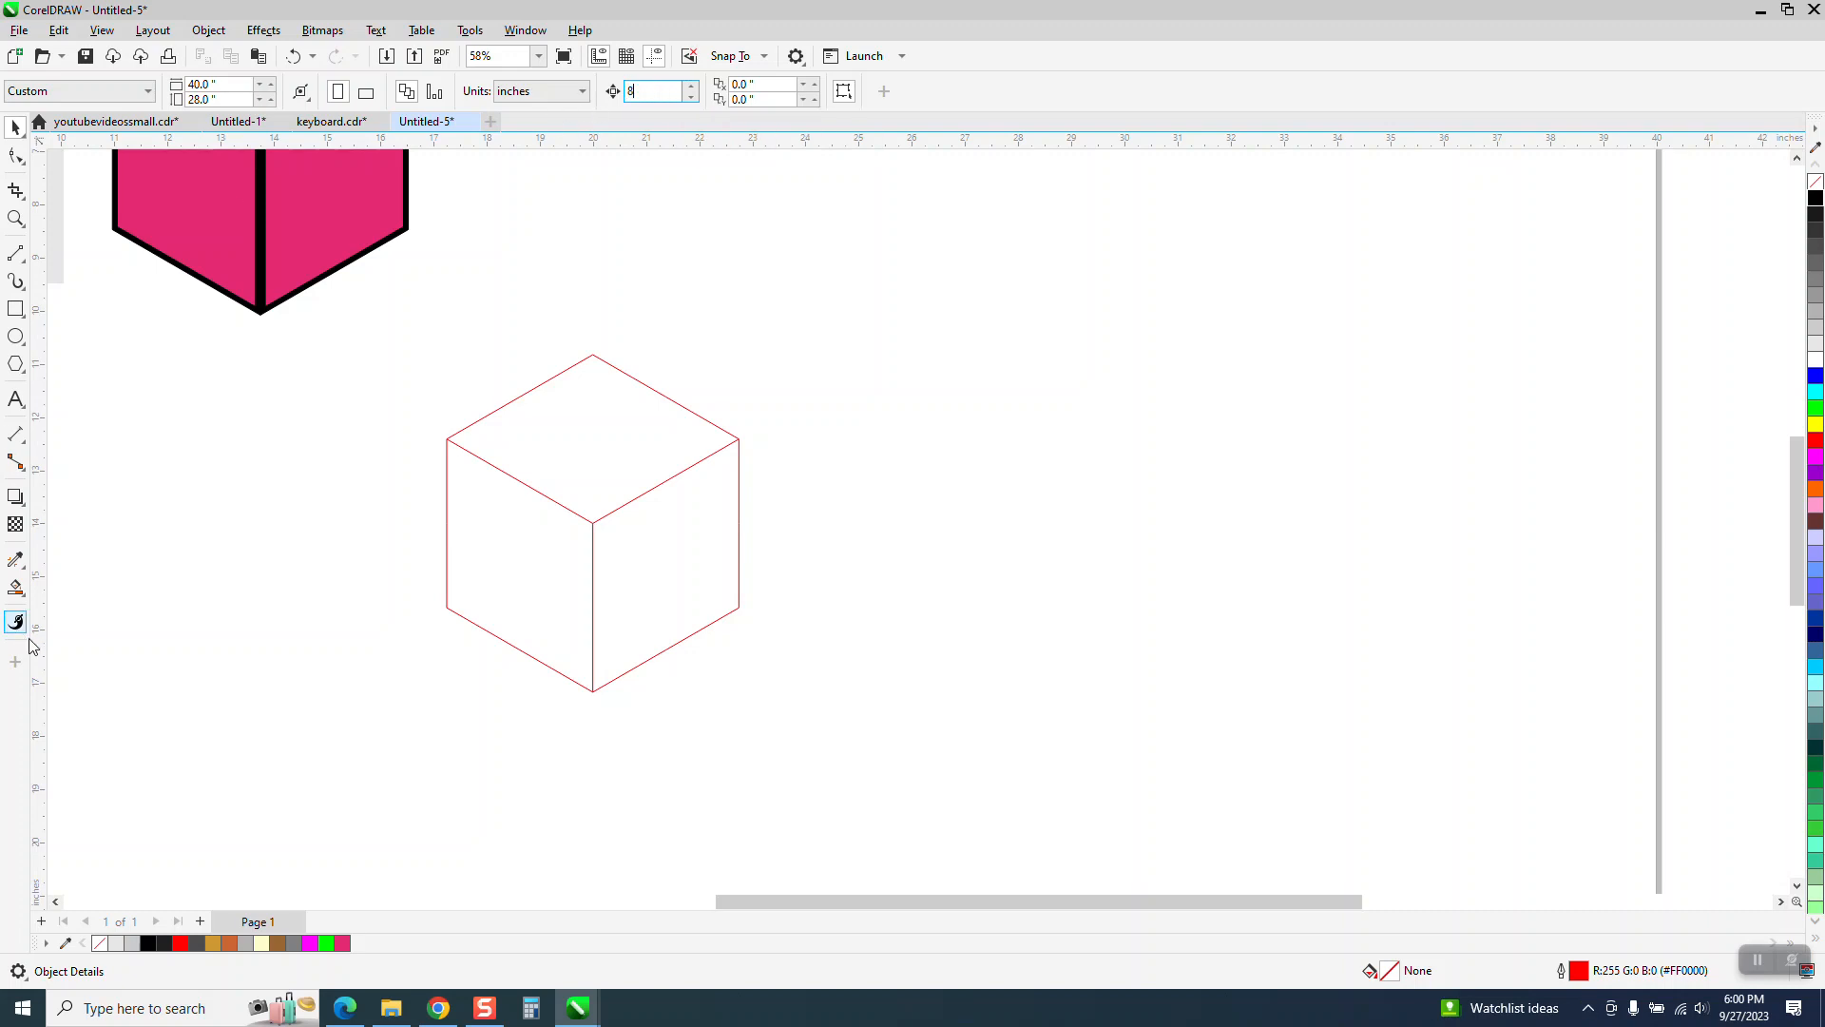
# Smart-fill the cube's top, right and left faces in green, nudging each new shape 8 inches to the right
pyautogui.click(15, 587)
pyautogui.click(579, 465)
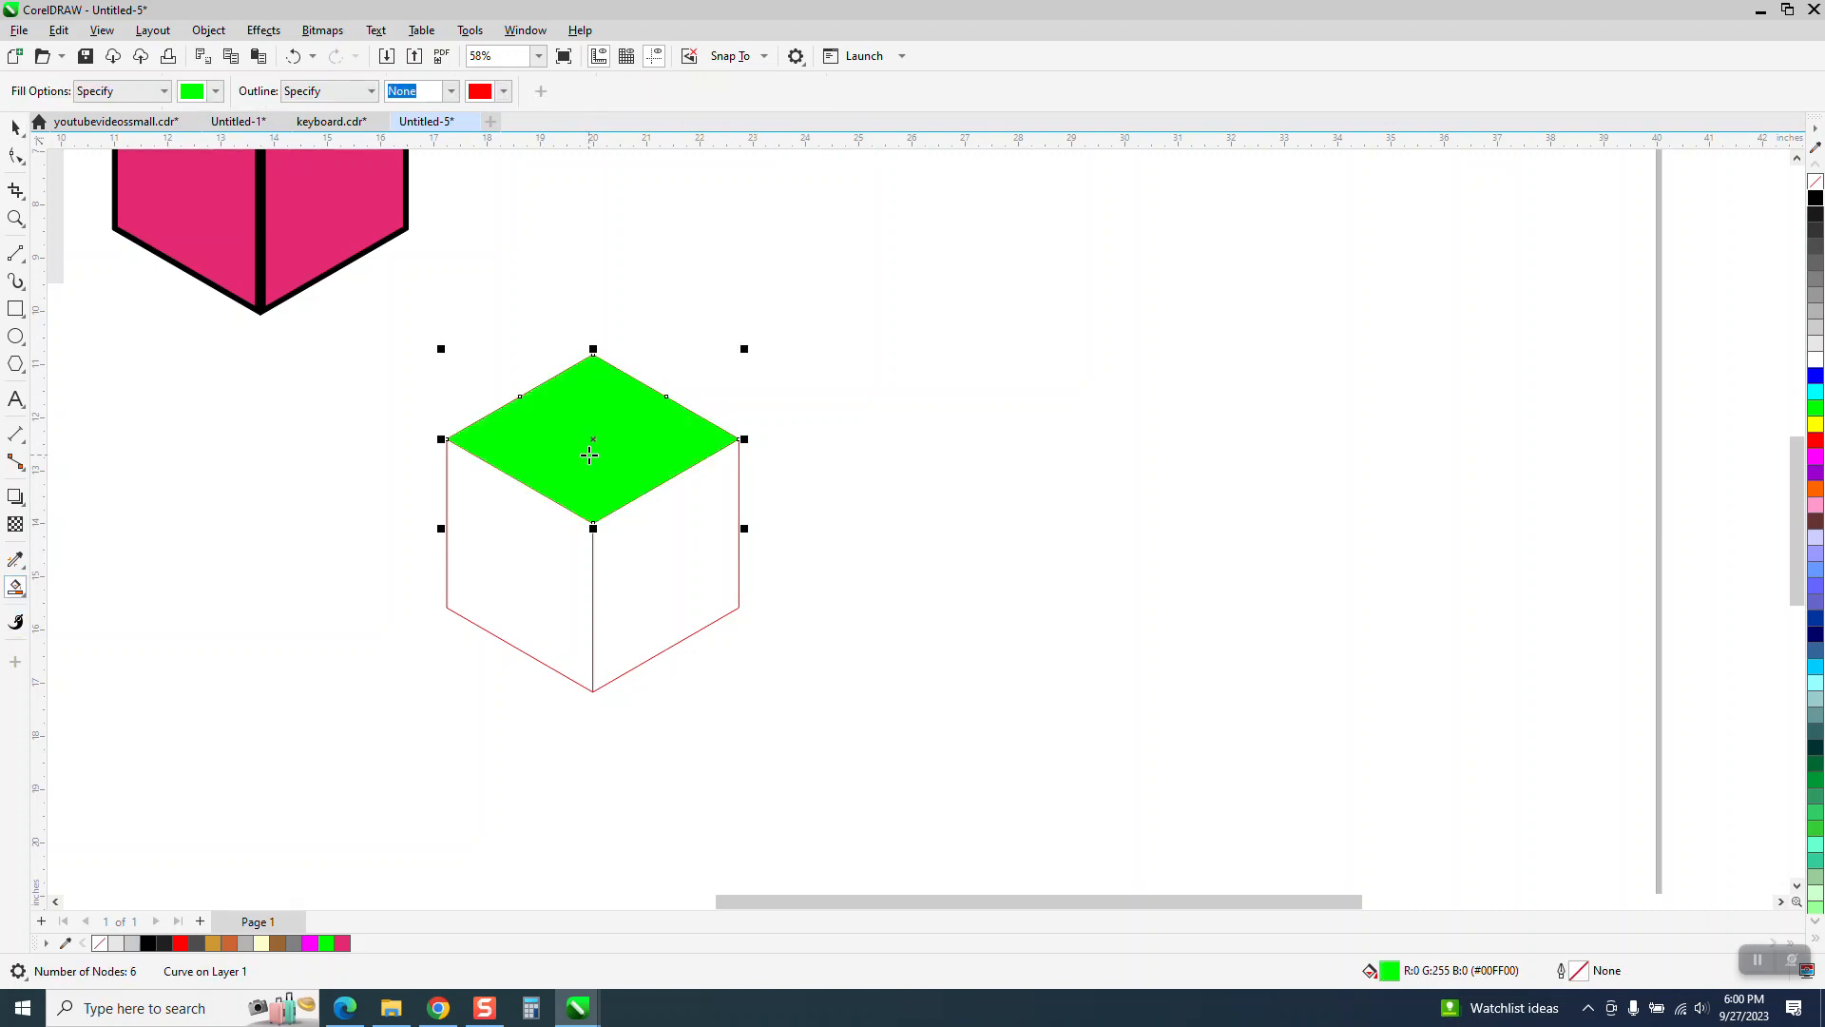
pyautogui.press('Right')
pyautogui.click(656, 575)
pyautogui.press('Right')
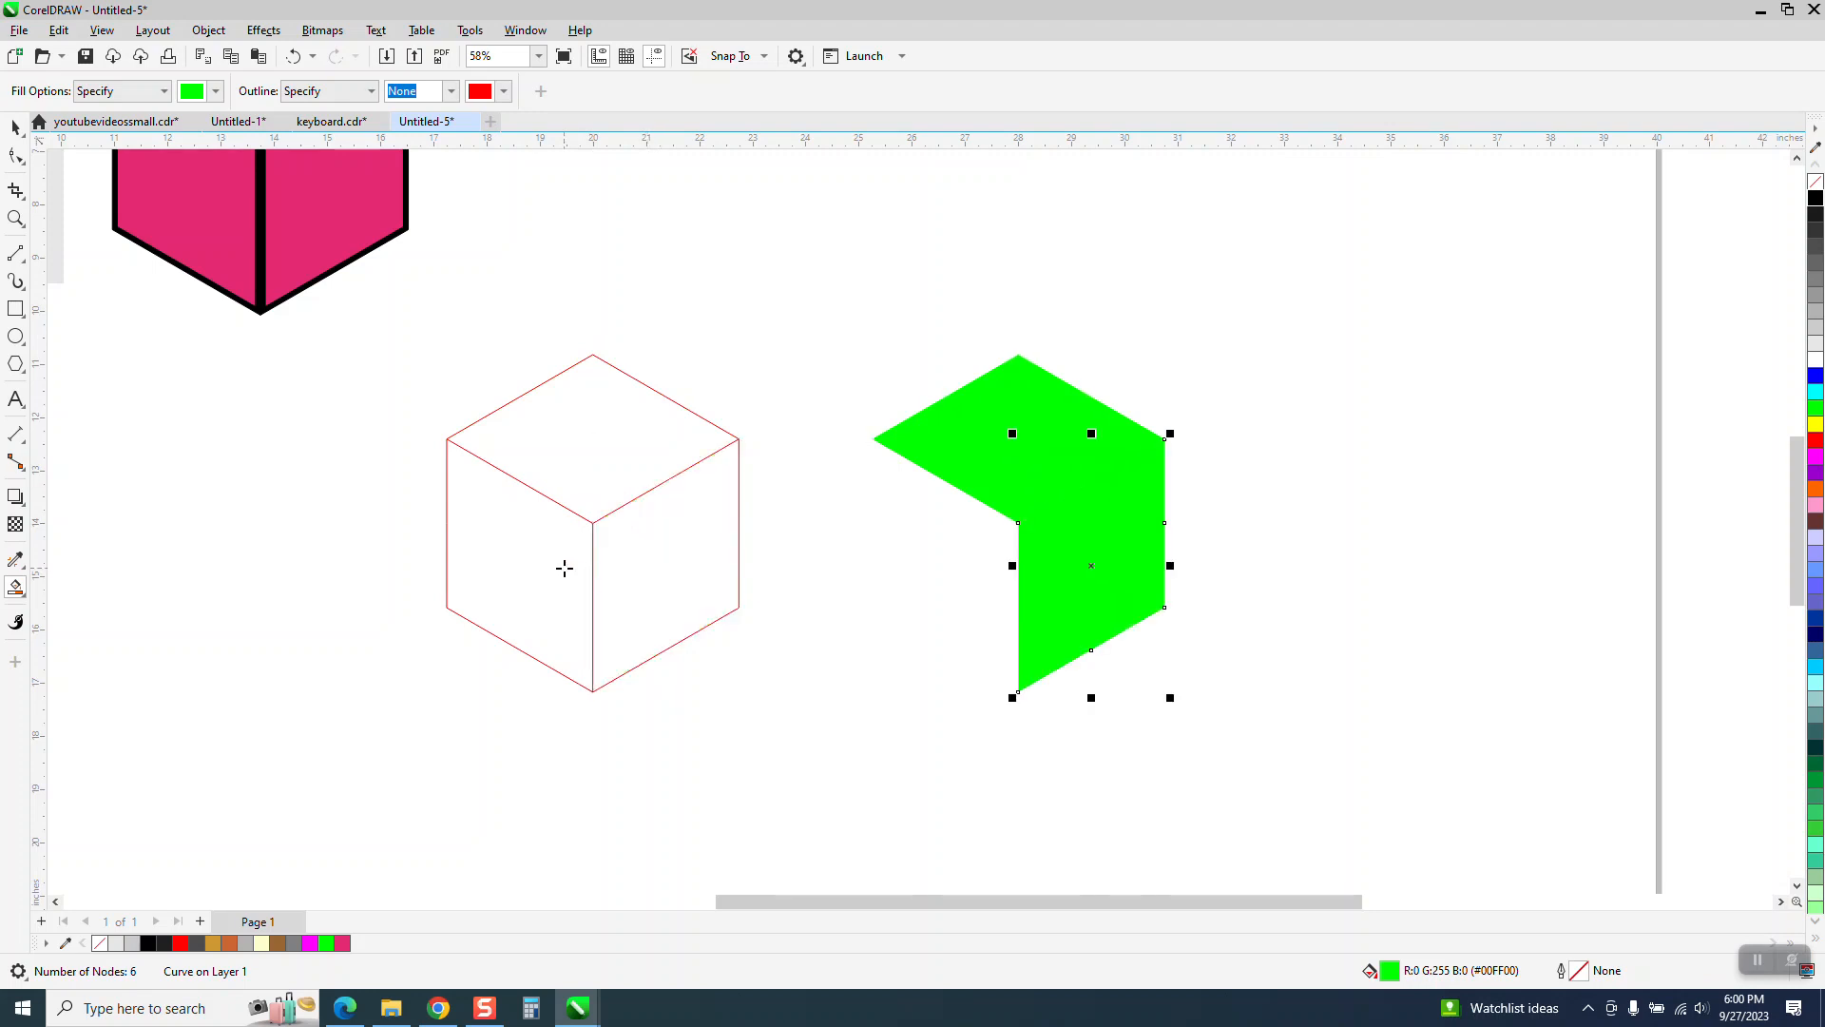
pyautogui.click(567, 566)
pyautogui.press('Right')
# Remove the fill from the three green faces and give them a black outline
pyautogui.click(16, 126)
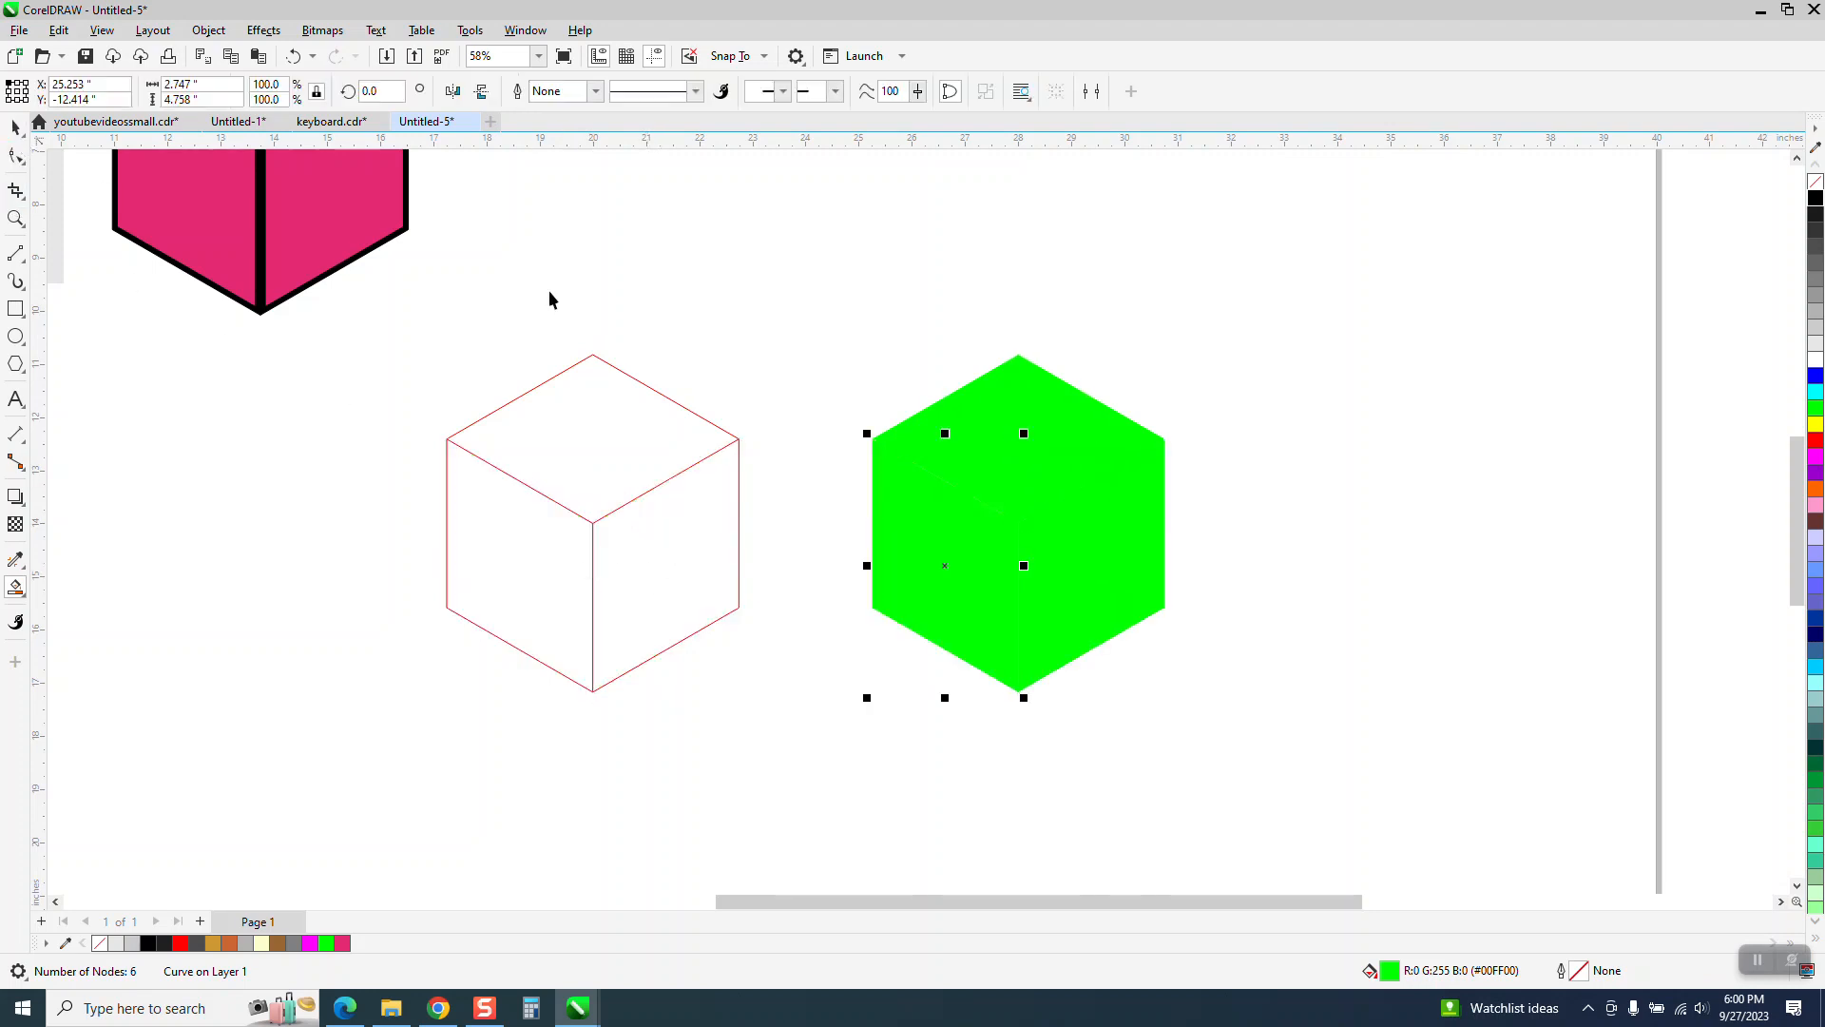
pyautogui.moveTo(818, 331); pyautogui.dragTo(1217, 677)
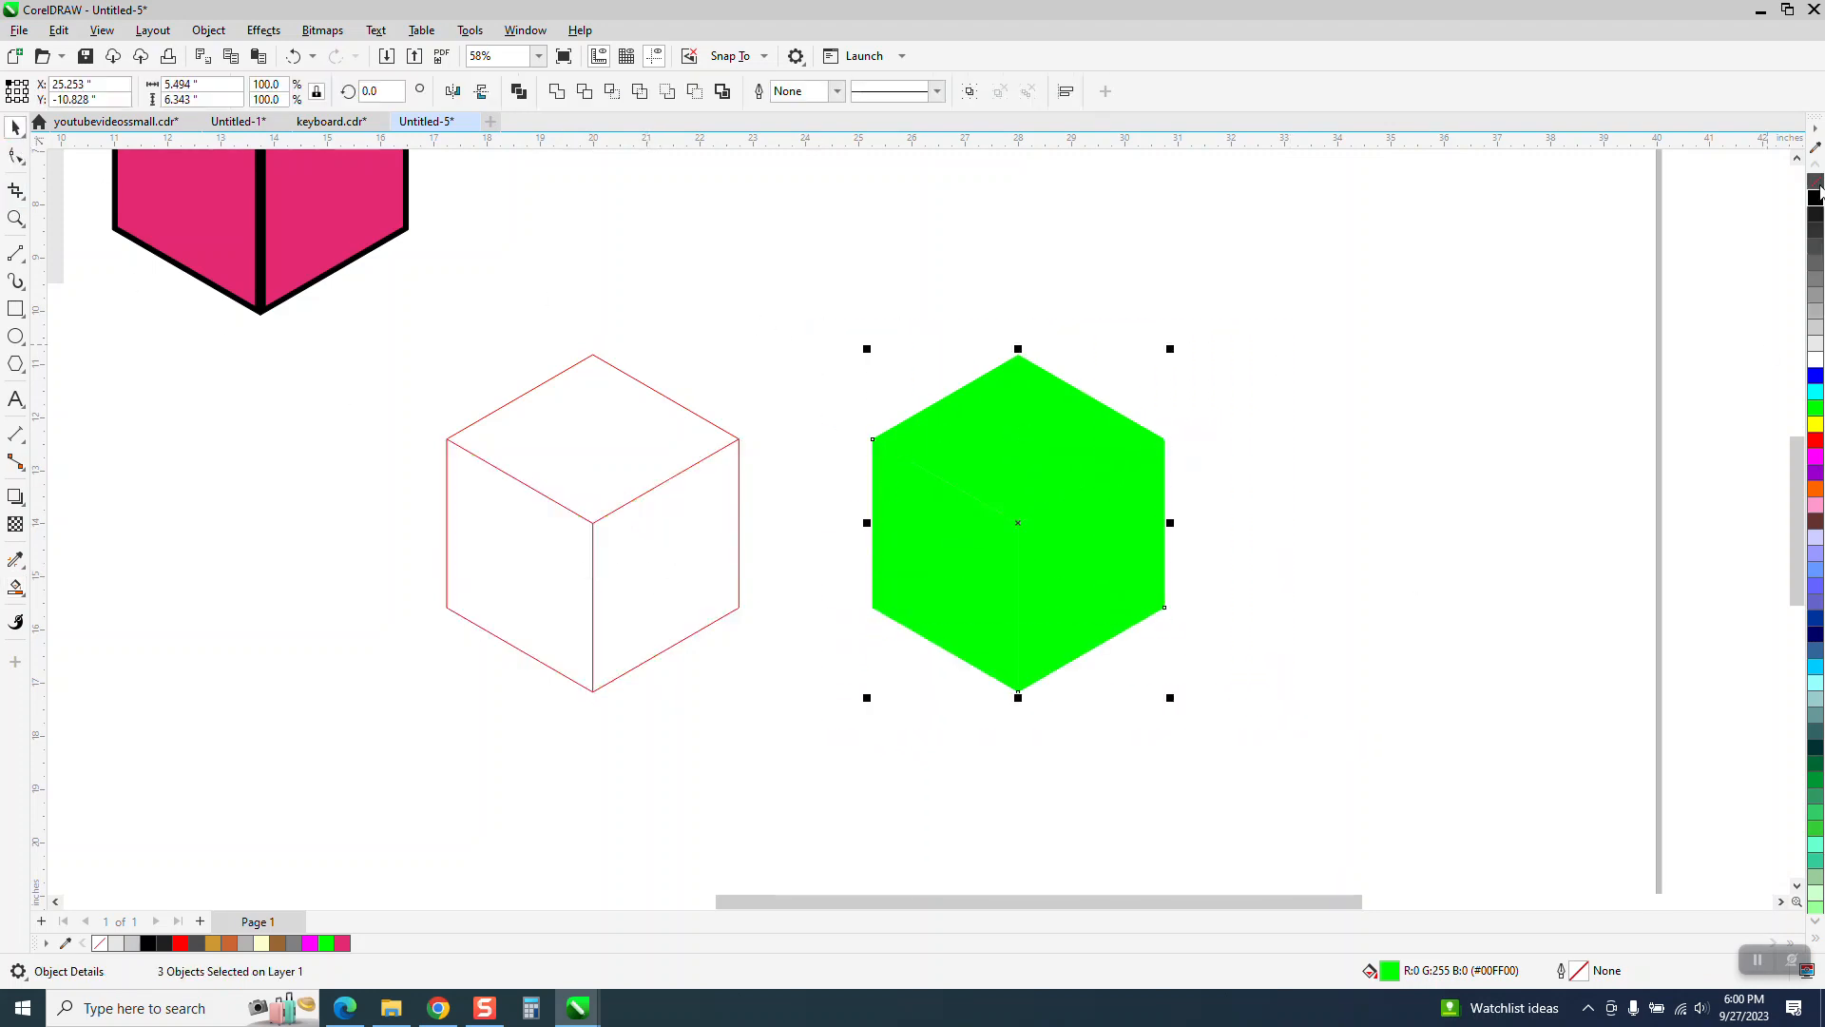
pyautogui.click(1816, 181)
pyautogui.rightClick(1816, 197)
# Move the top face up and away from the black-outlined cube, and undo the move
pyautogui.click(1228, 413)
pyautogui.moveTo(1082, 440); pyautogui.dragTo(1135, 340)
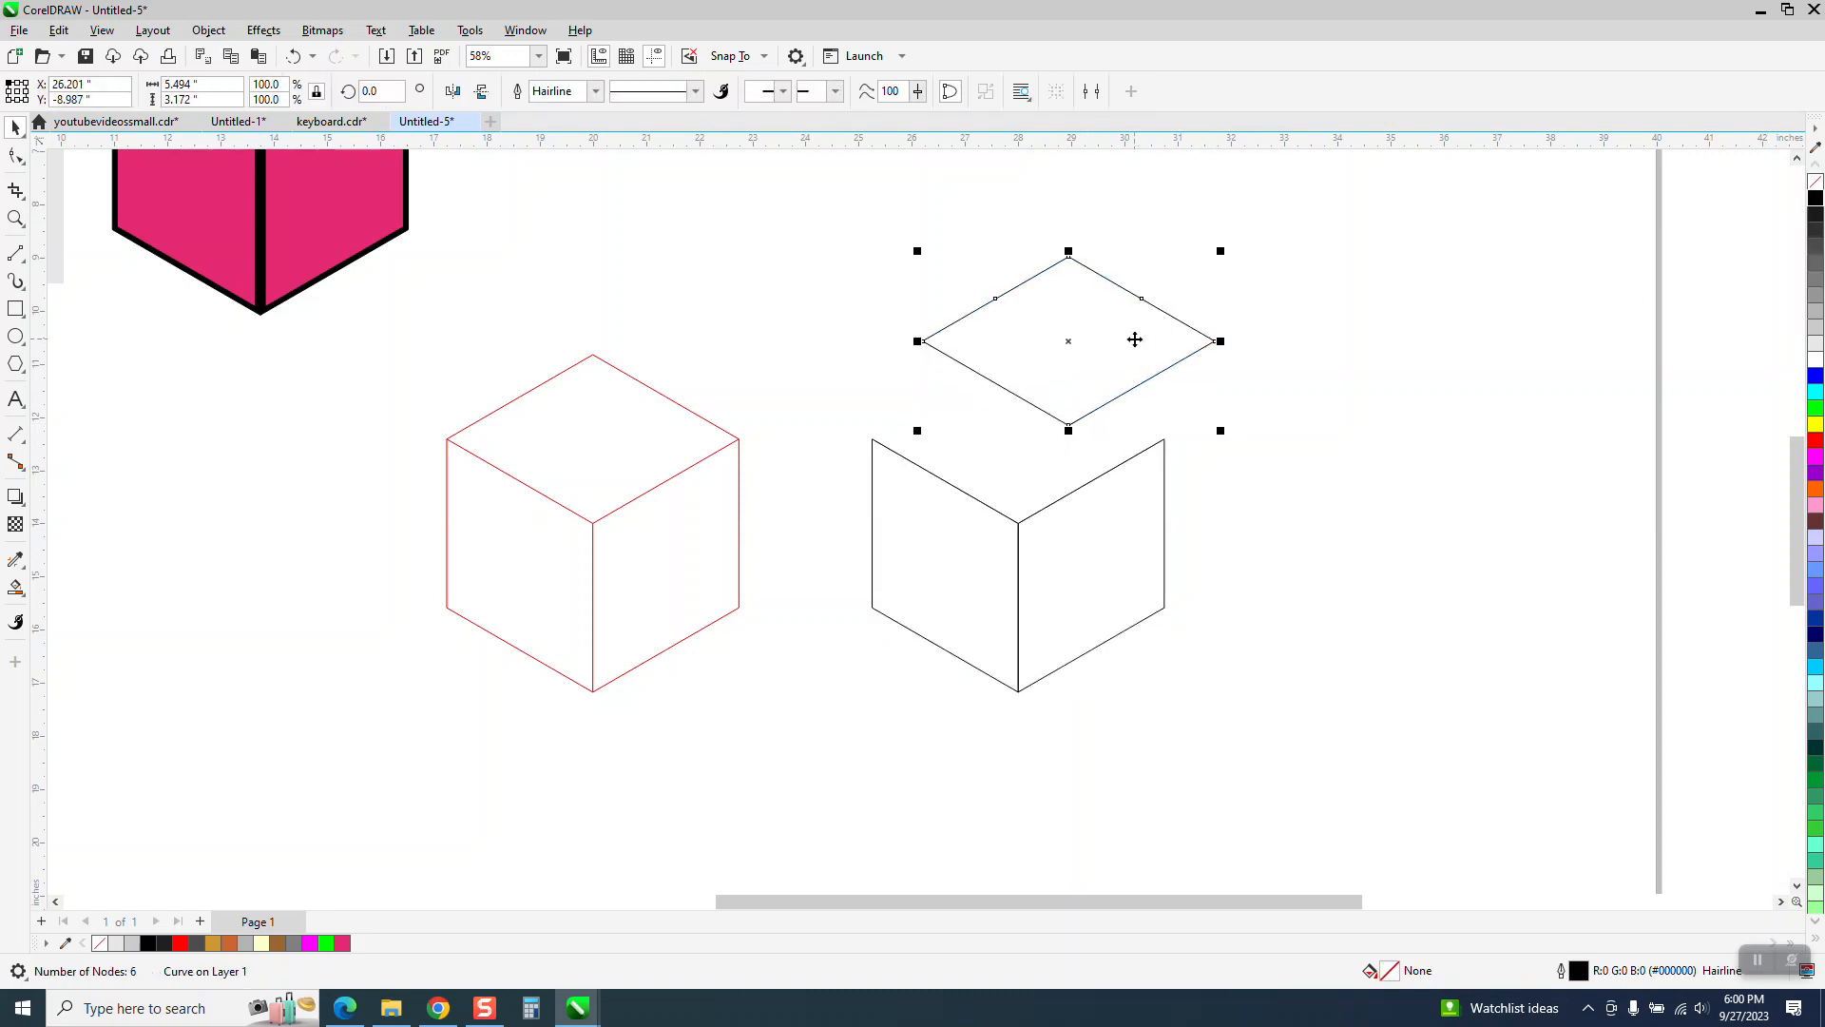
pyautogui.click(289, 60)
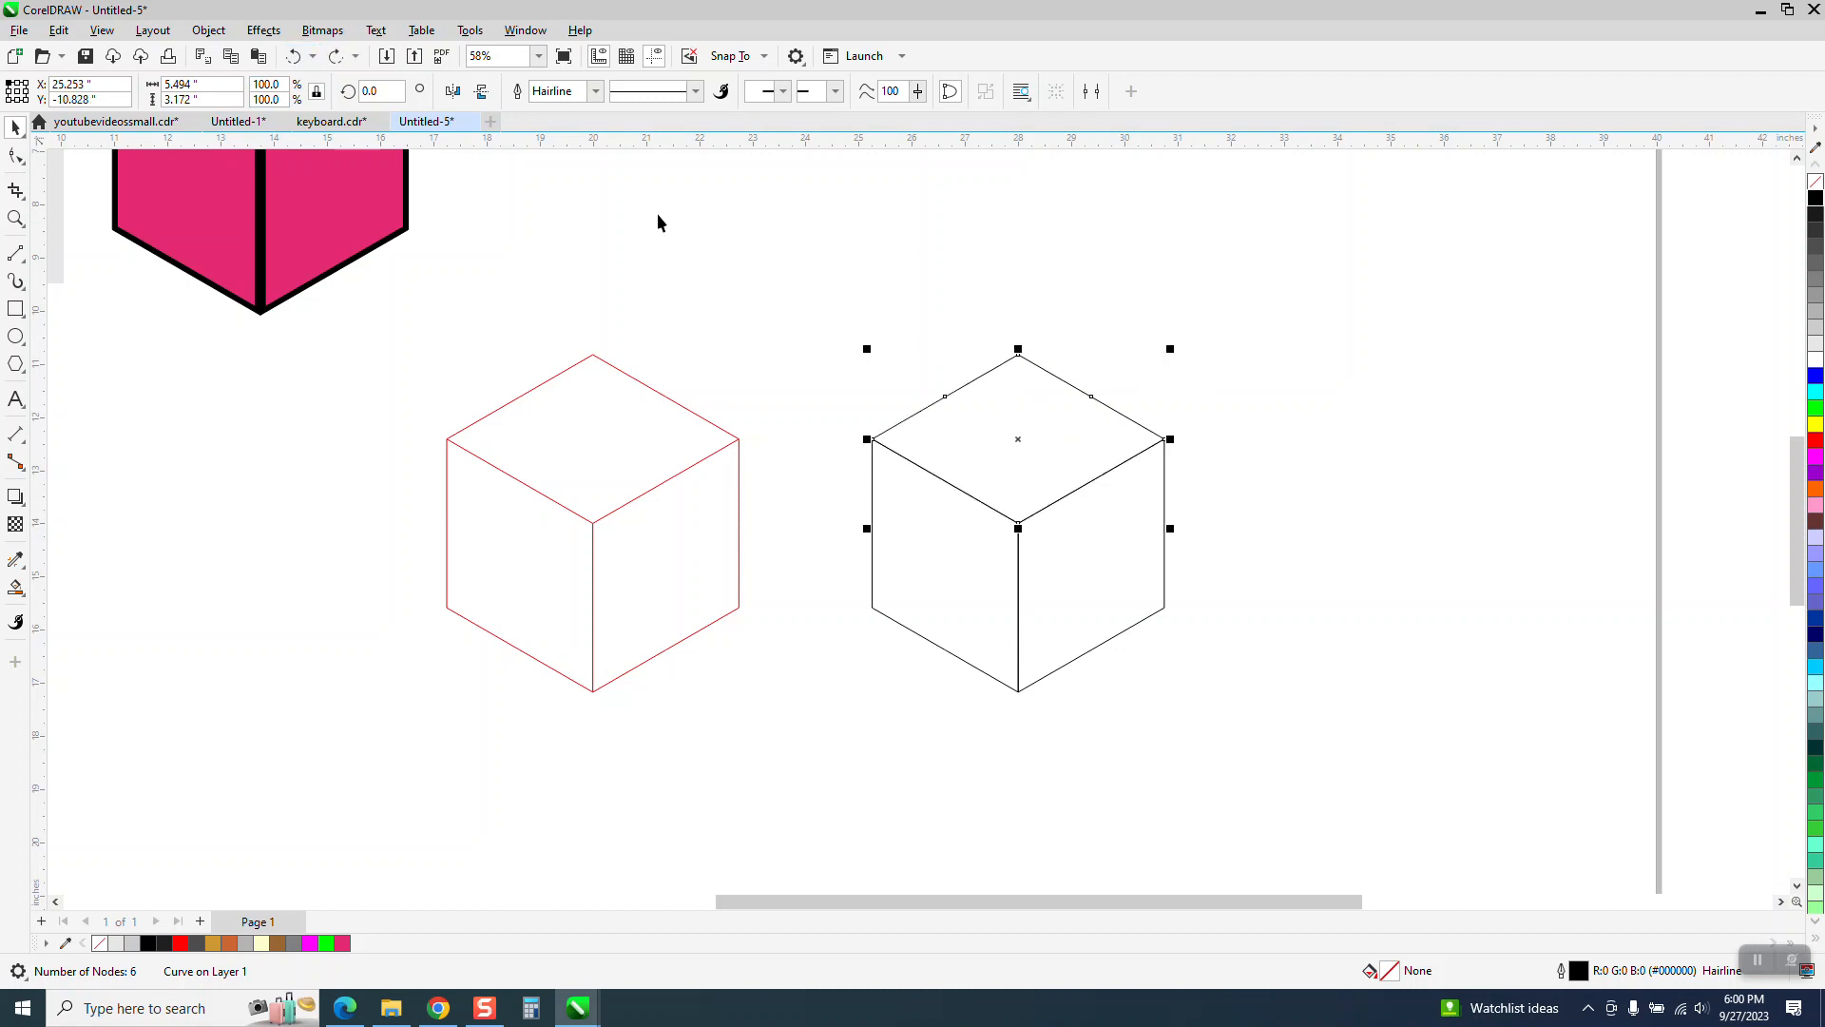
# Group the three faces of the black-outlined cube
pyautogui.moveTo(811, 285); pyautogui.dragTo(1217, 720)
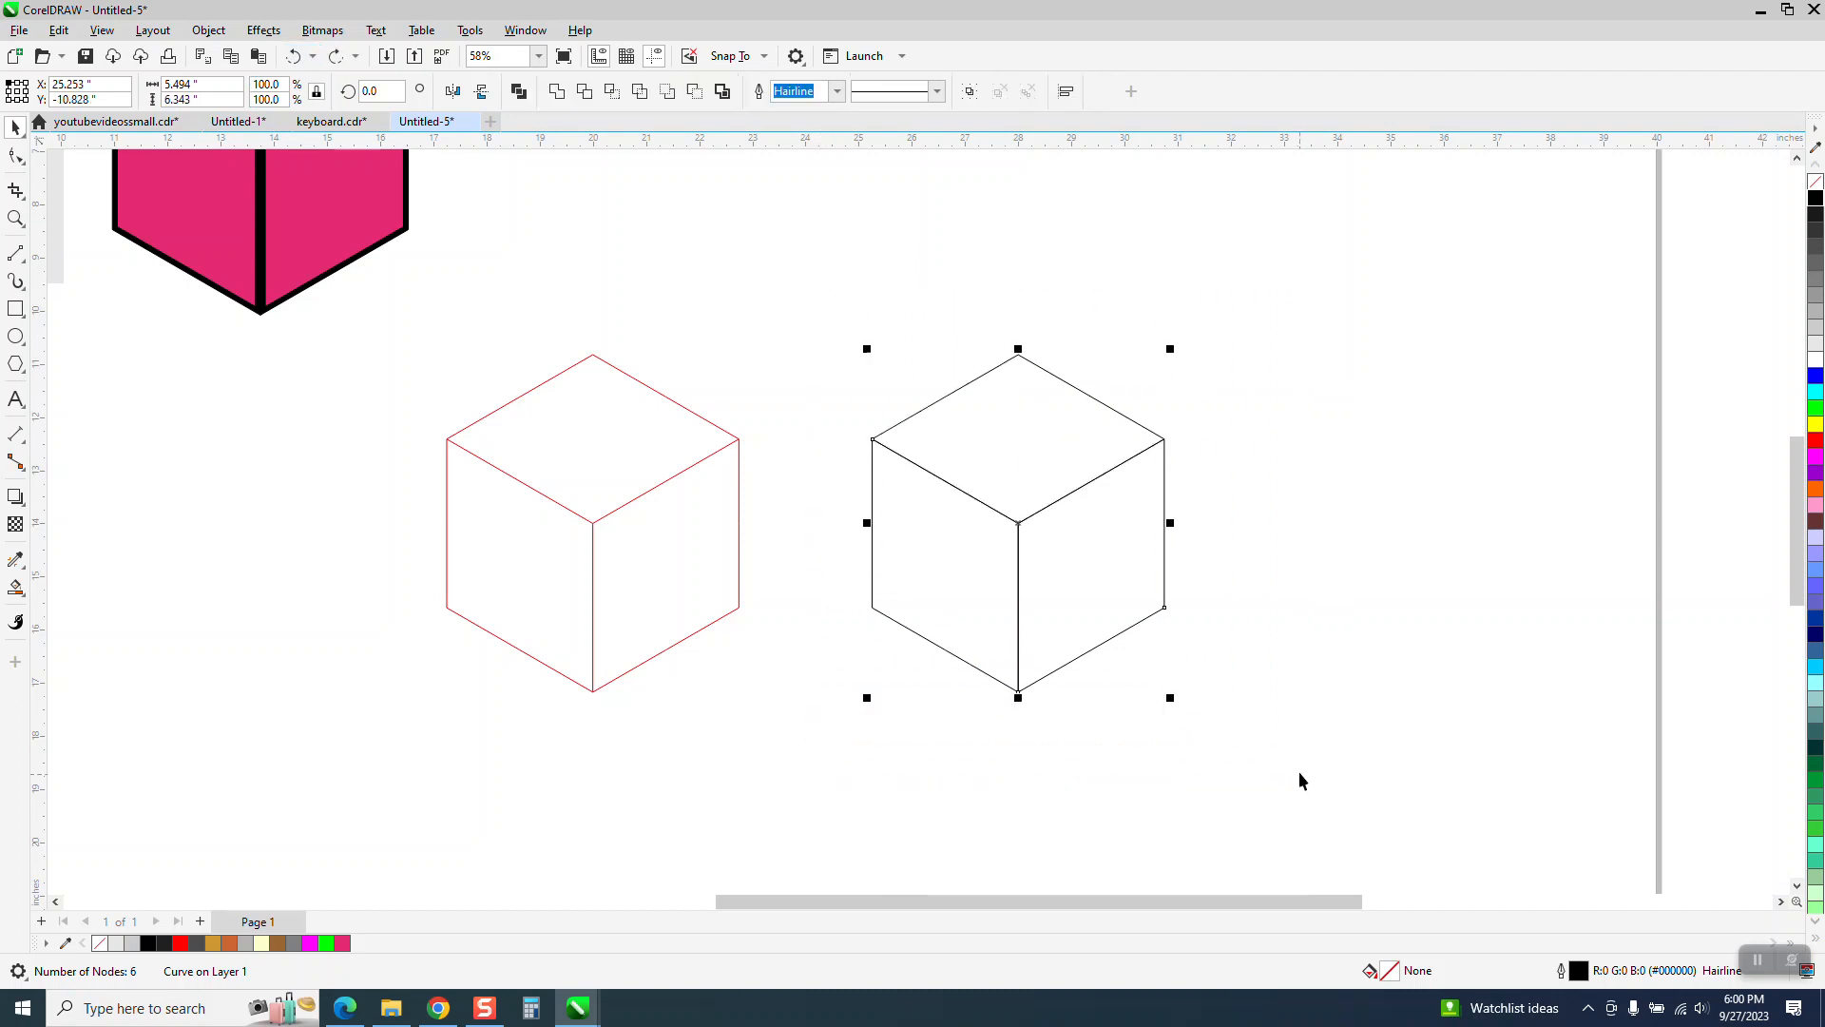
pyautogui.click(210, 30)
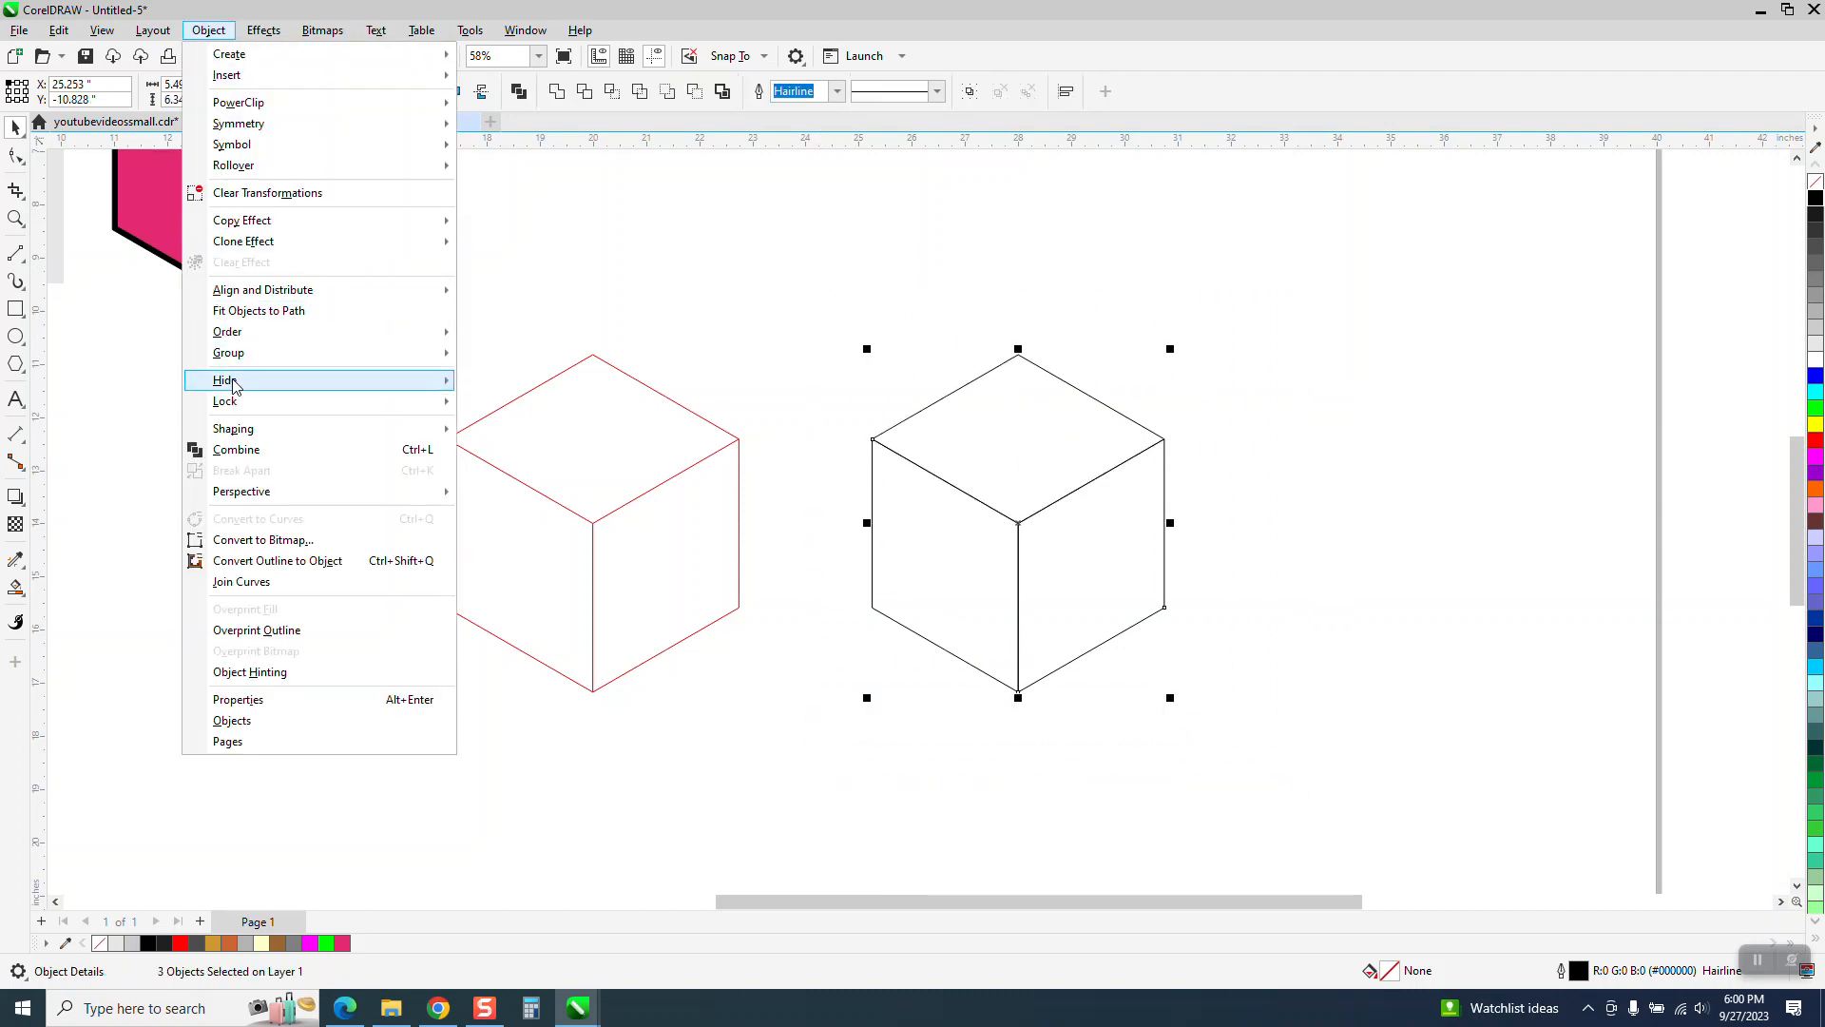
pyautogui.moveTo(238, 353)
pyautogui.click(501, 355)
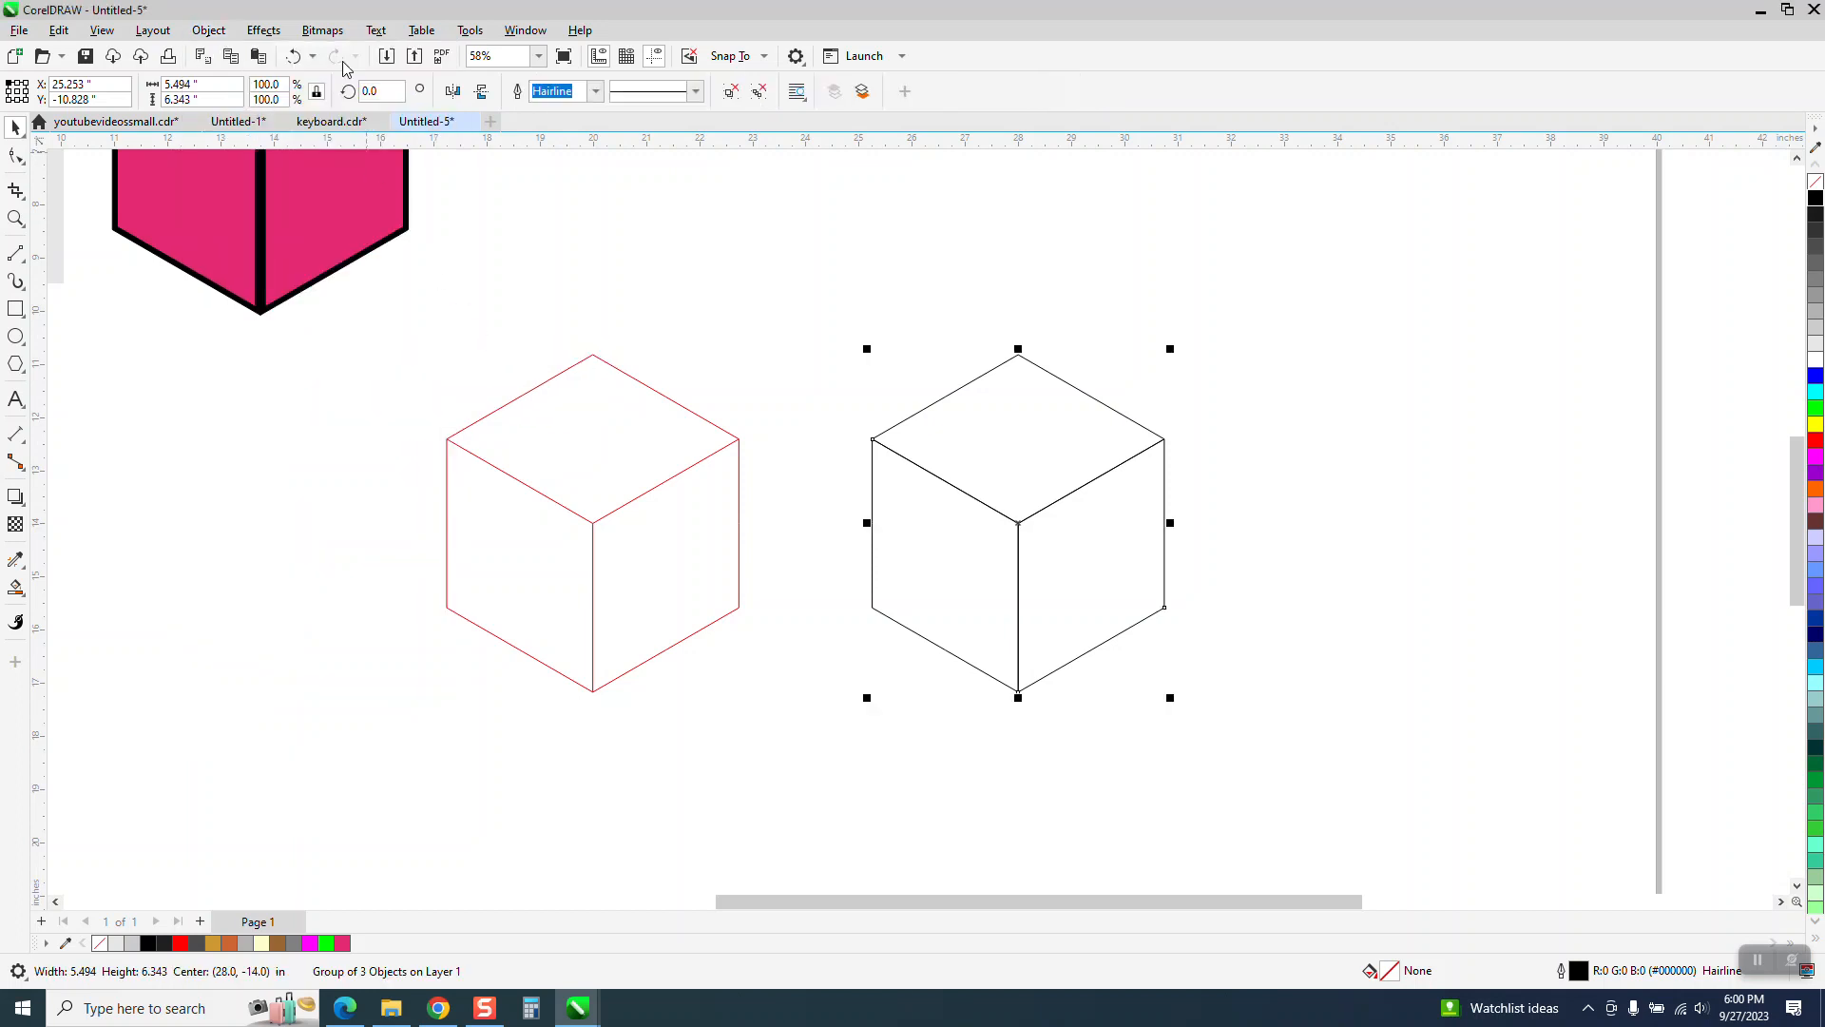
# Try a 0.25-inch inside contour on the grouped faces, undo it, and apply a one-step inside contour with a 0.15-inch offset
pyautogui.click(270, 34)
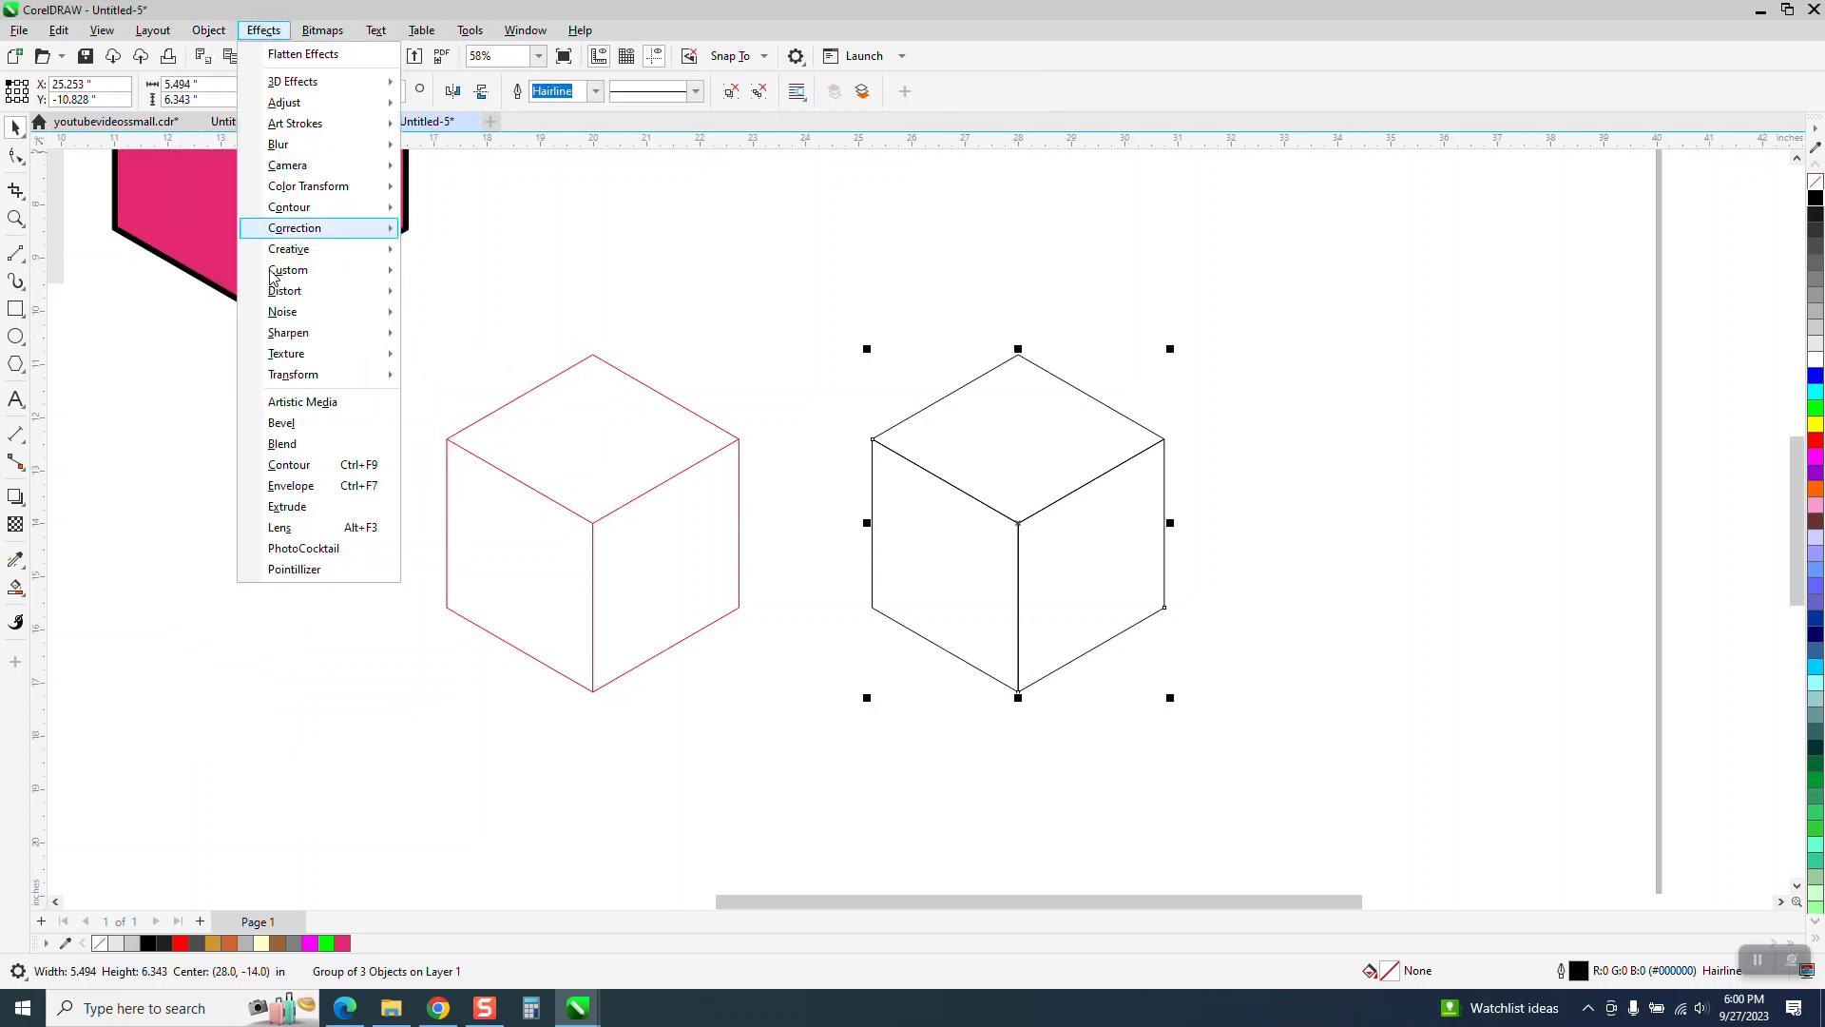
pyautogui.click(276, 464)
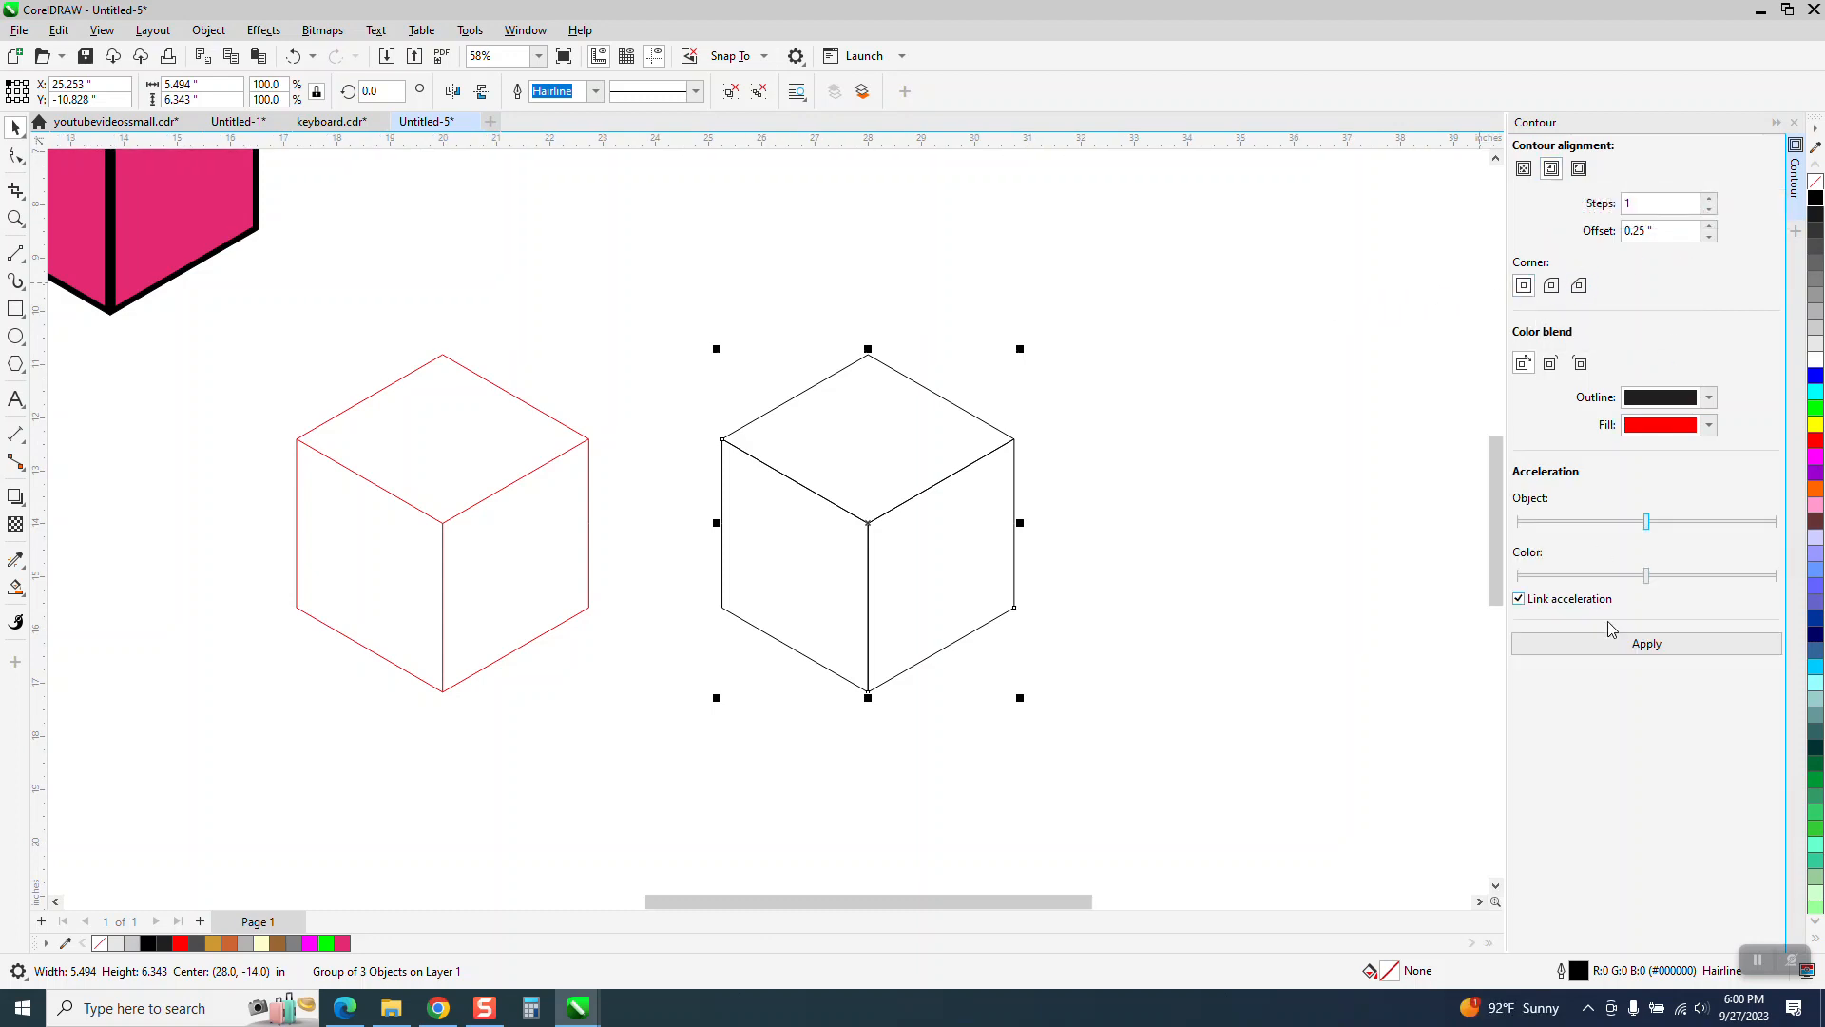
pyautogui.click(1637, 647)
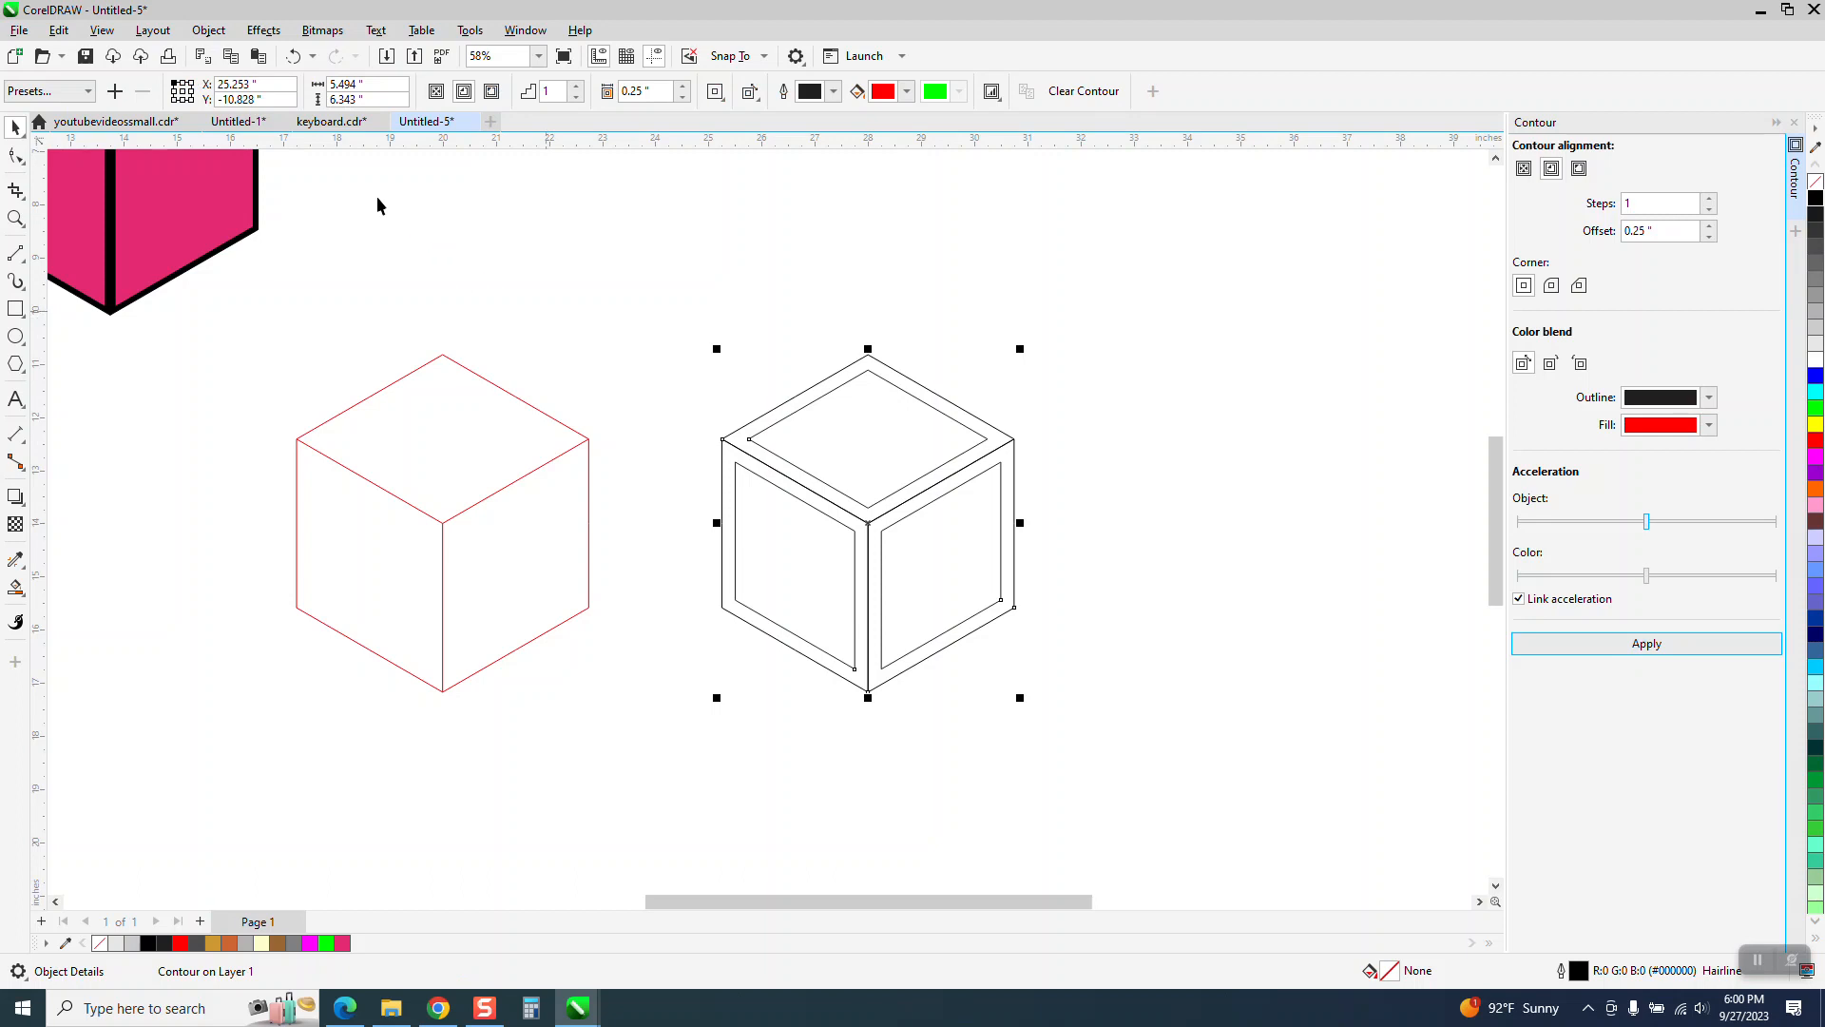
pyautogui.click(294, 56)
pyautogui.doubleClick(1663, 231)
pyautogui.write('.15')
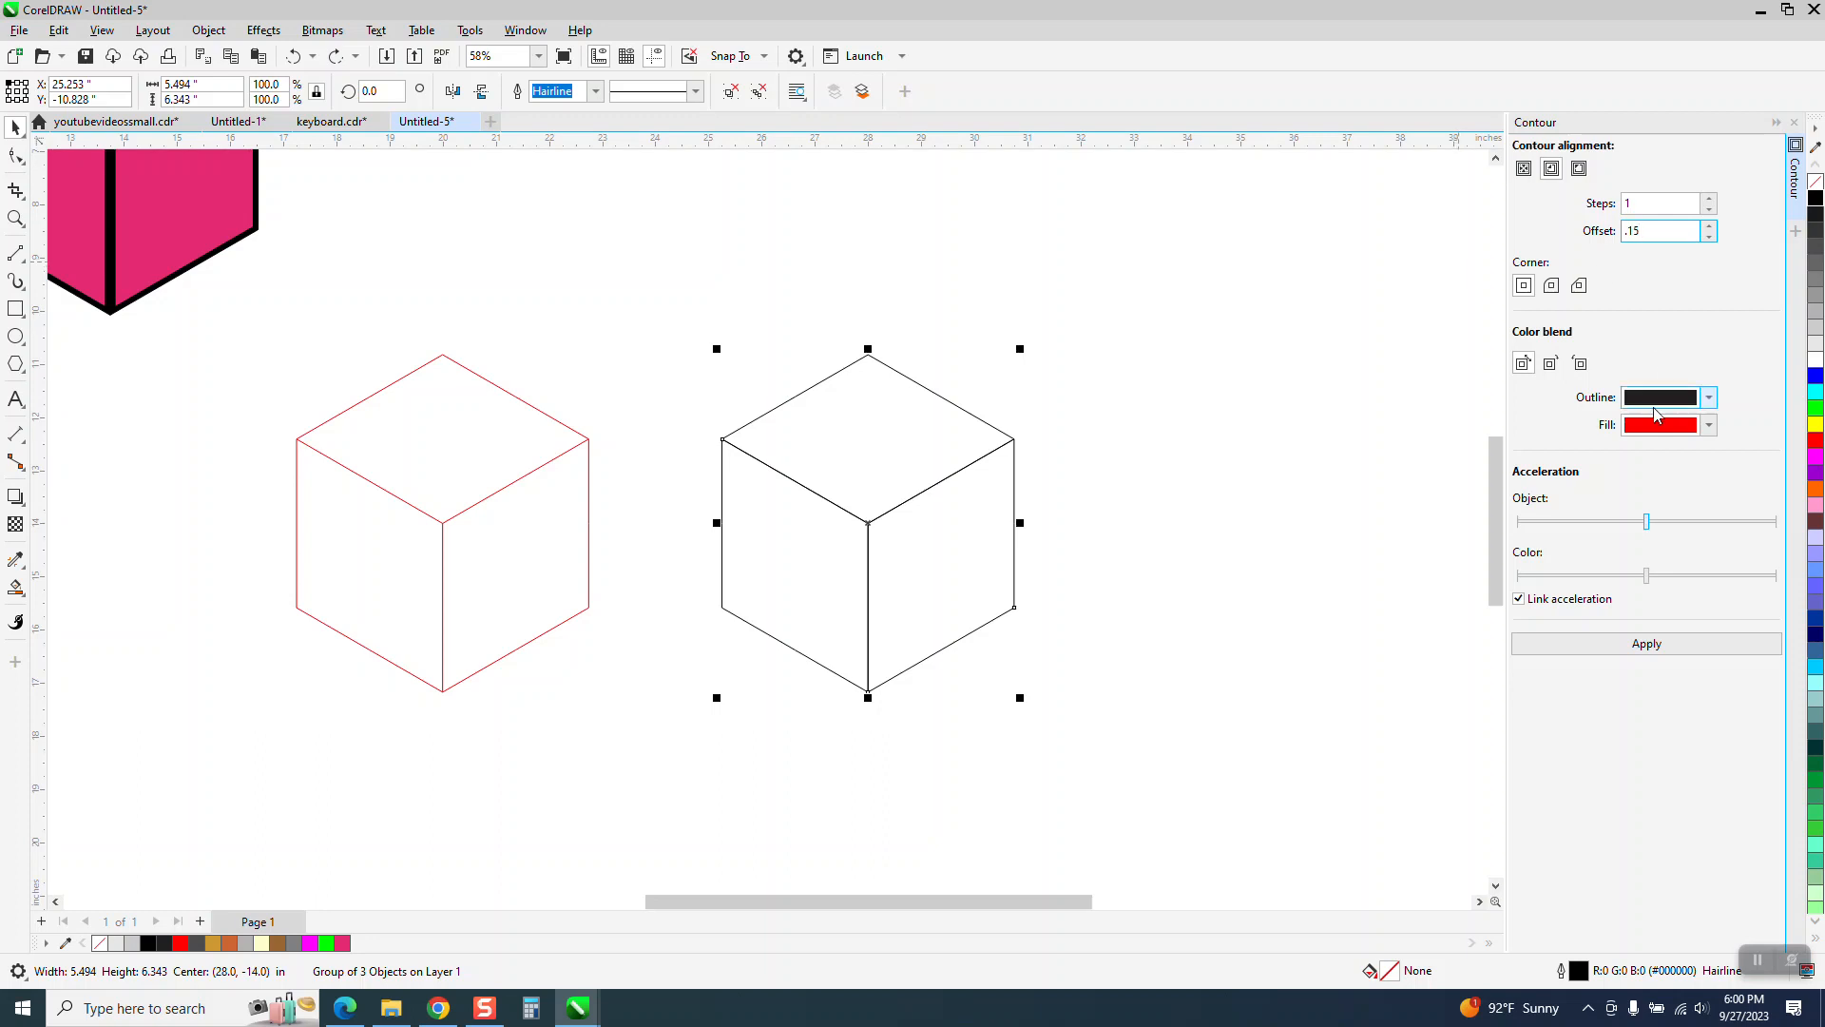
pyautogui.click(1655, 644)
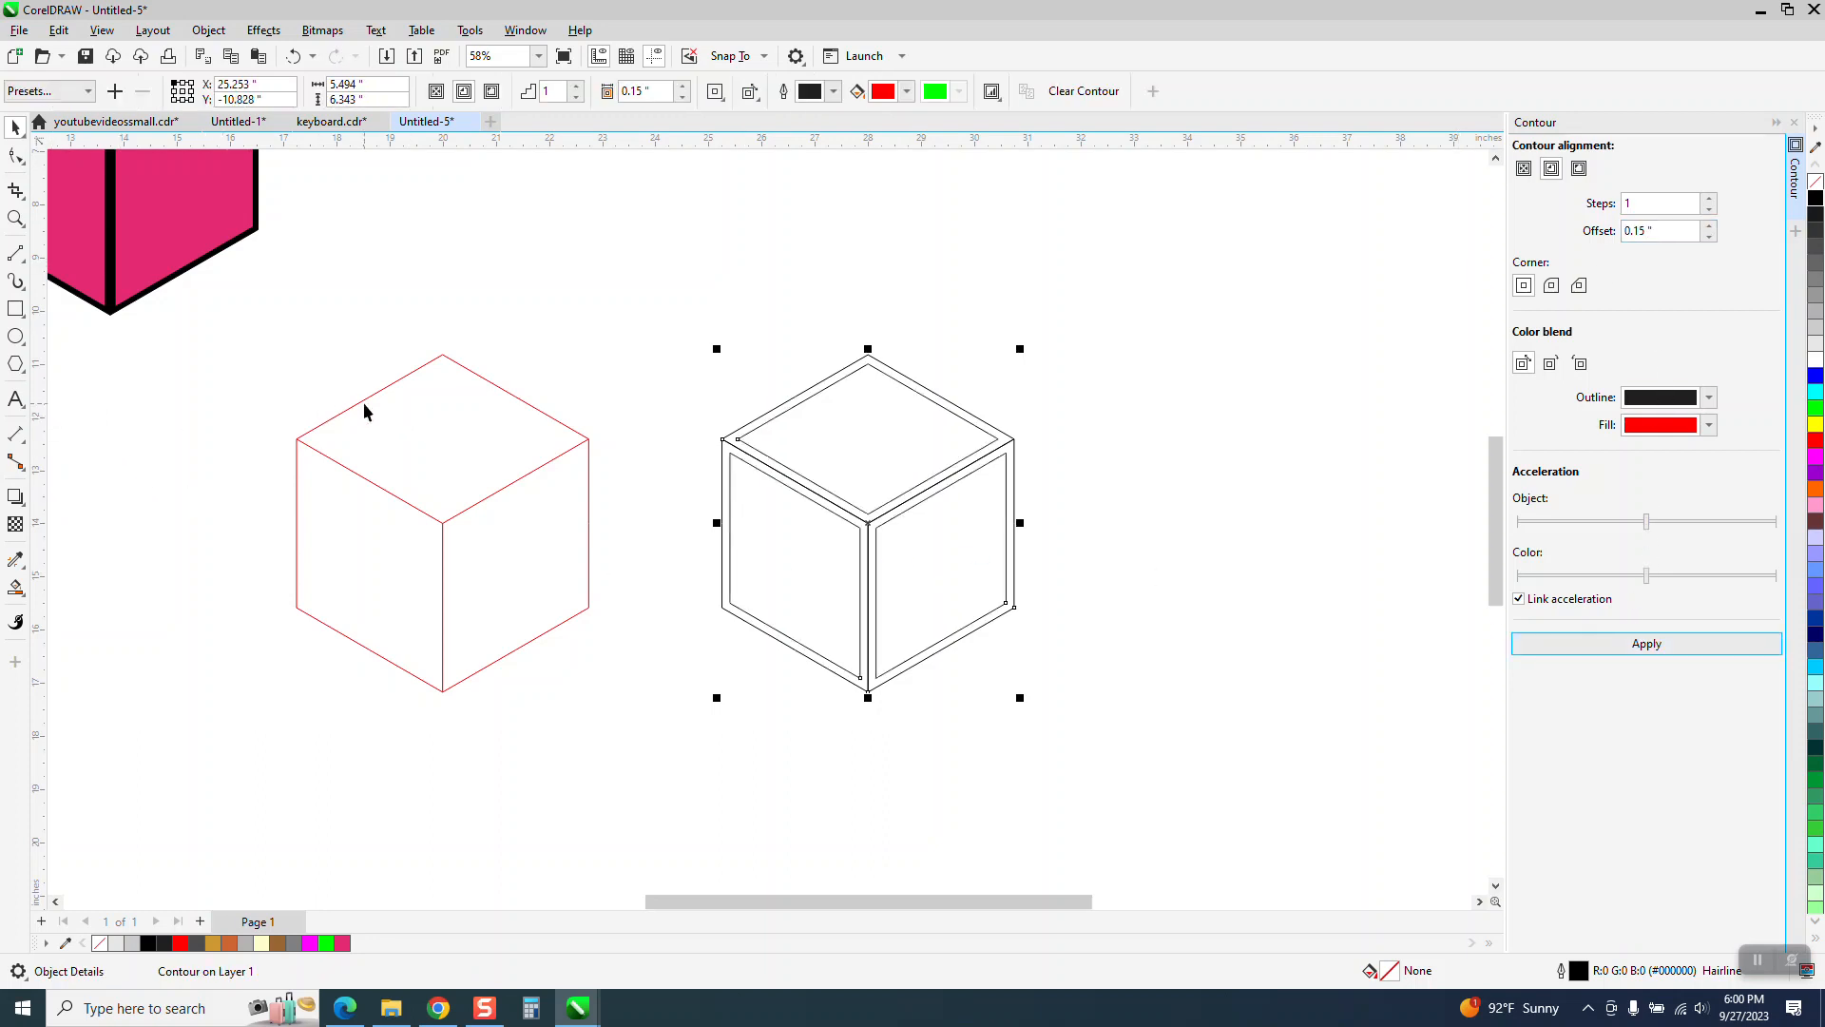
# Break the contour apart from the grouped faces and clear the selection
pyautogui.click(209, 30)
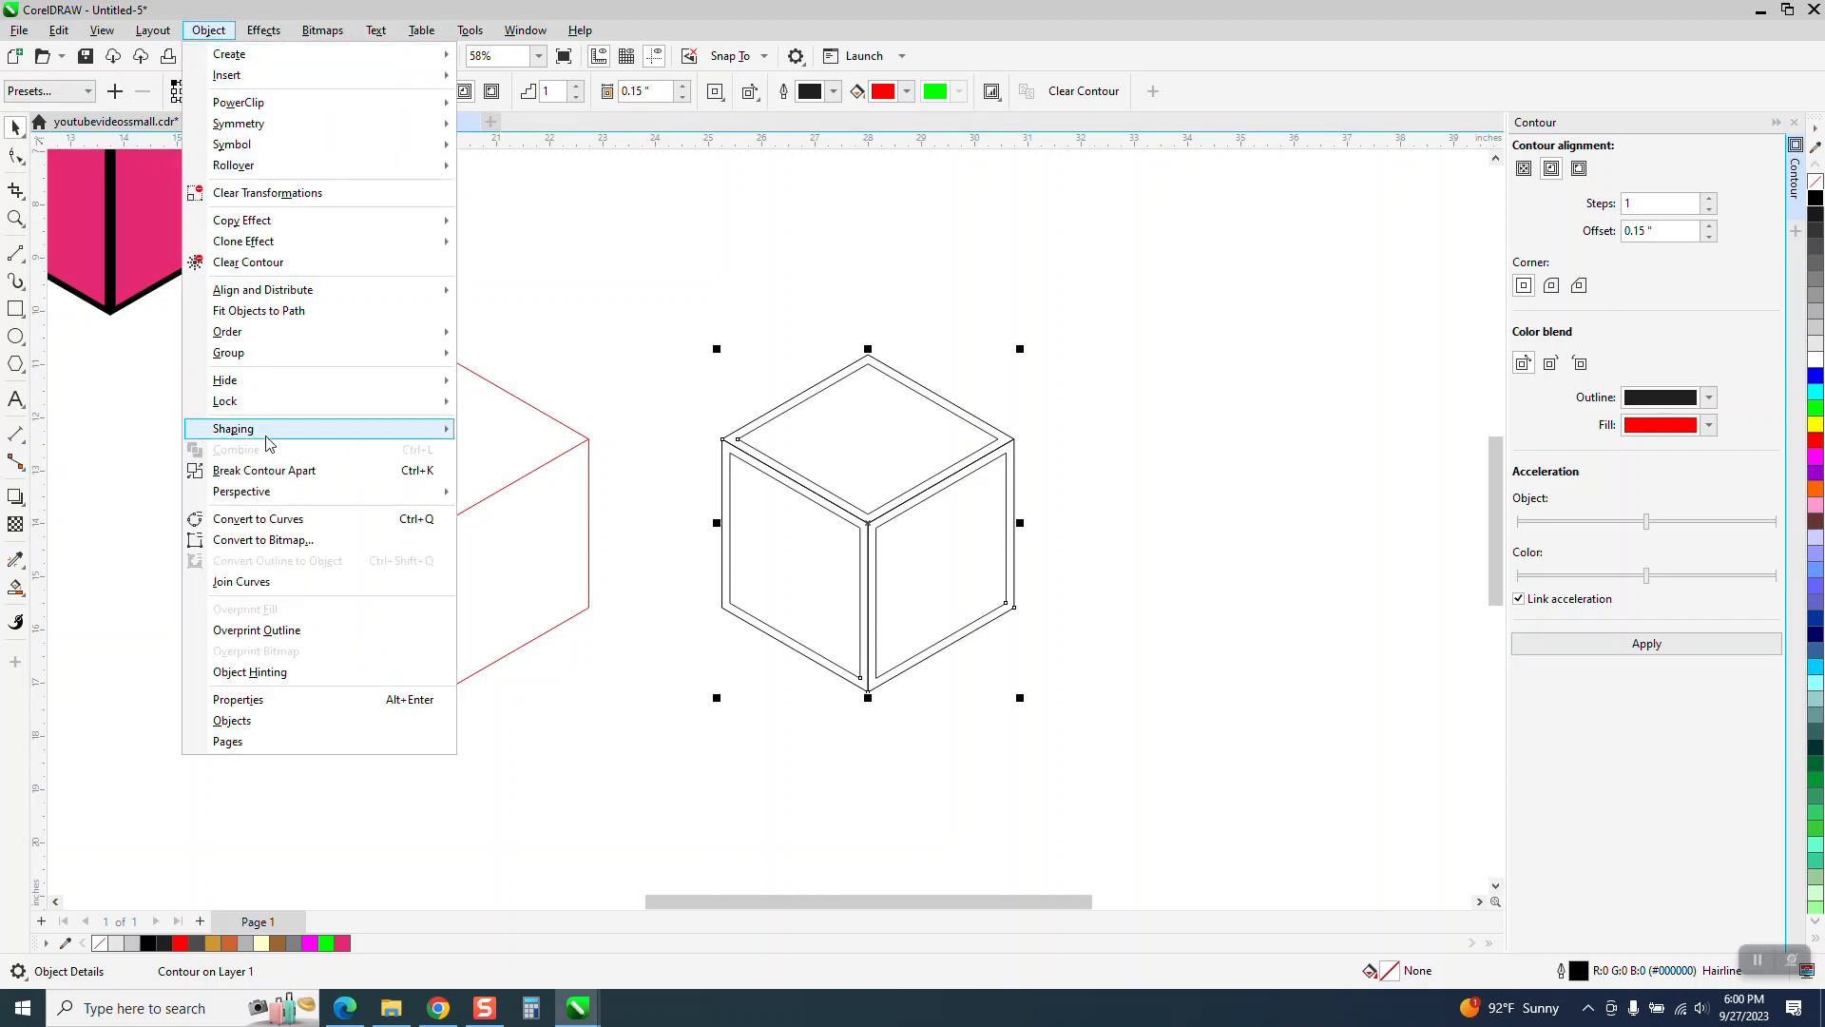
pyautogui.click(277, 470)
pyautogui.click(740, 282)
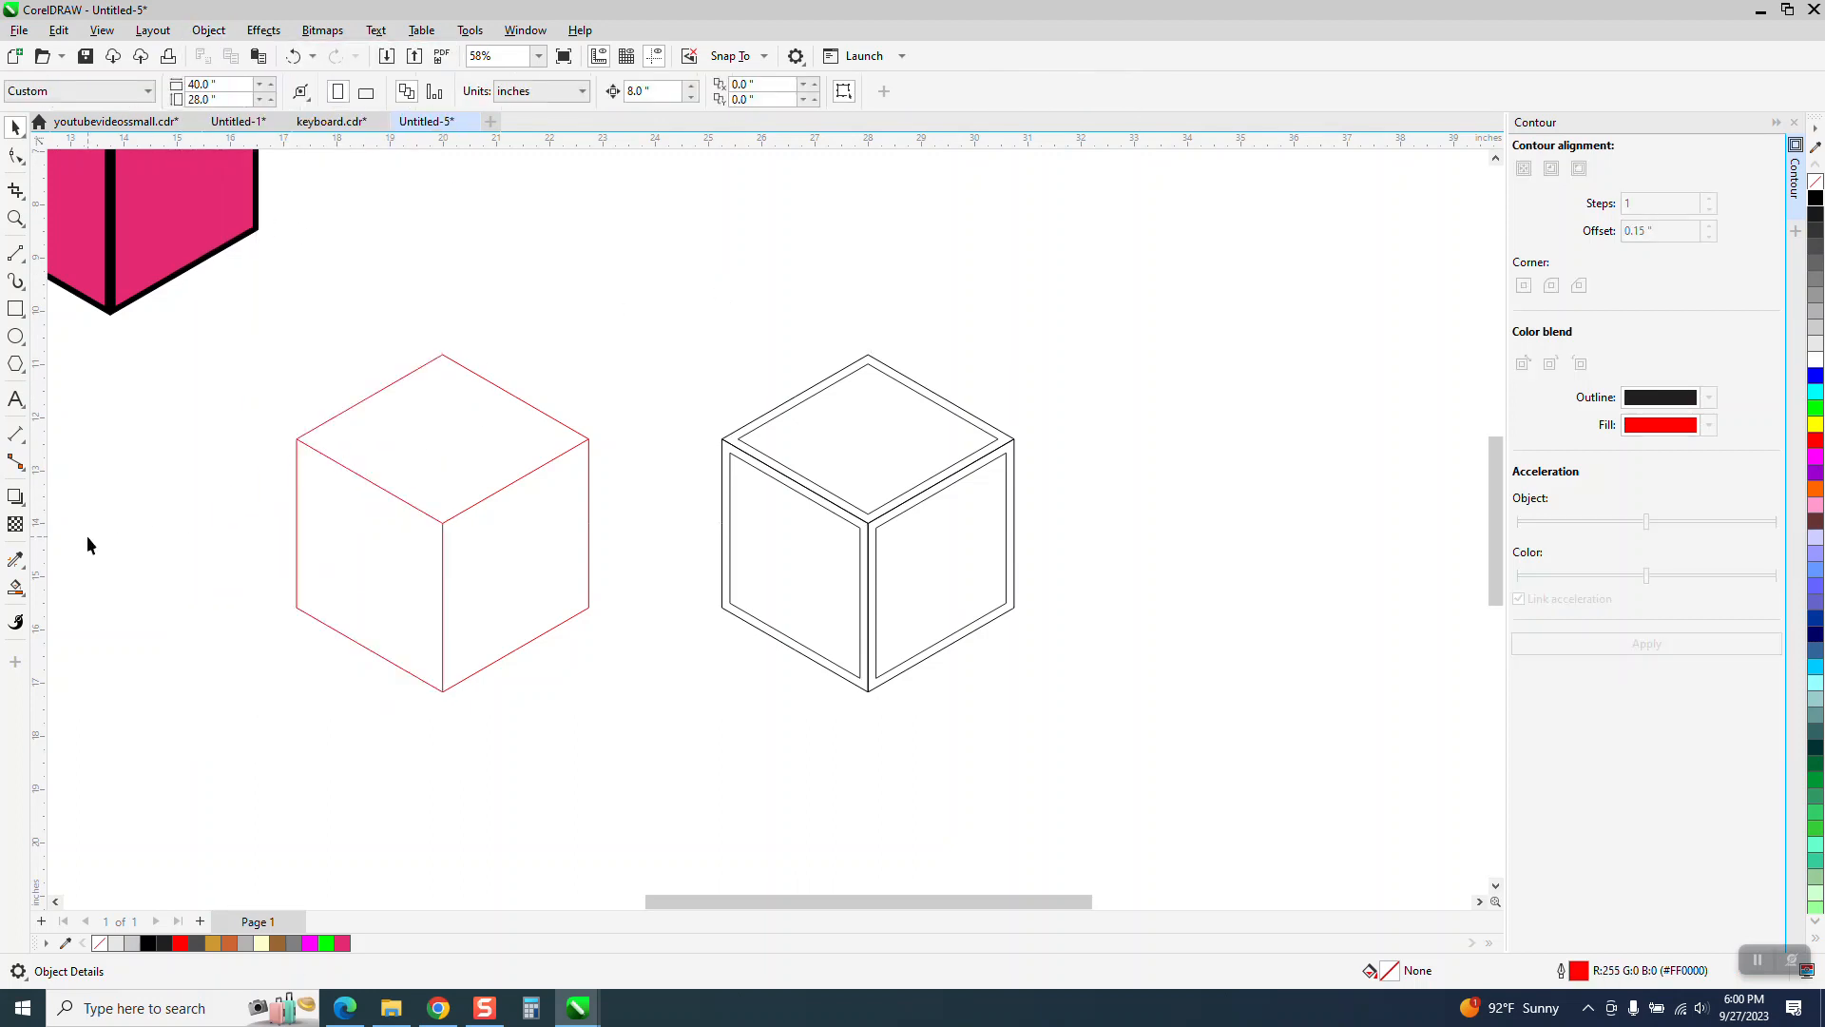
# Set the Smart Fill colour to the pink sampled from the existing cube
pyautogui.click(23, 590)
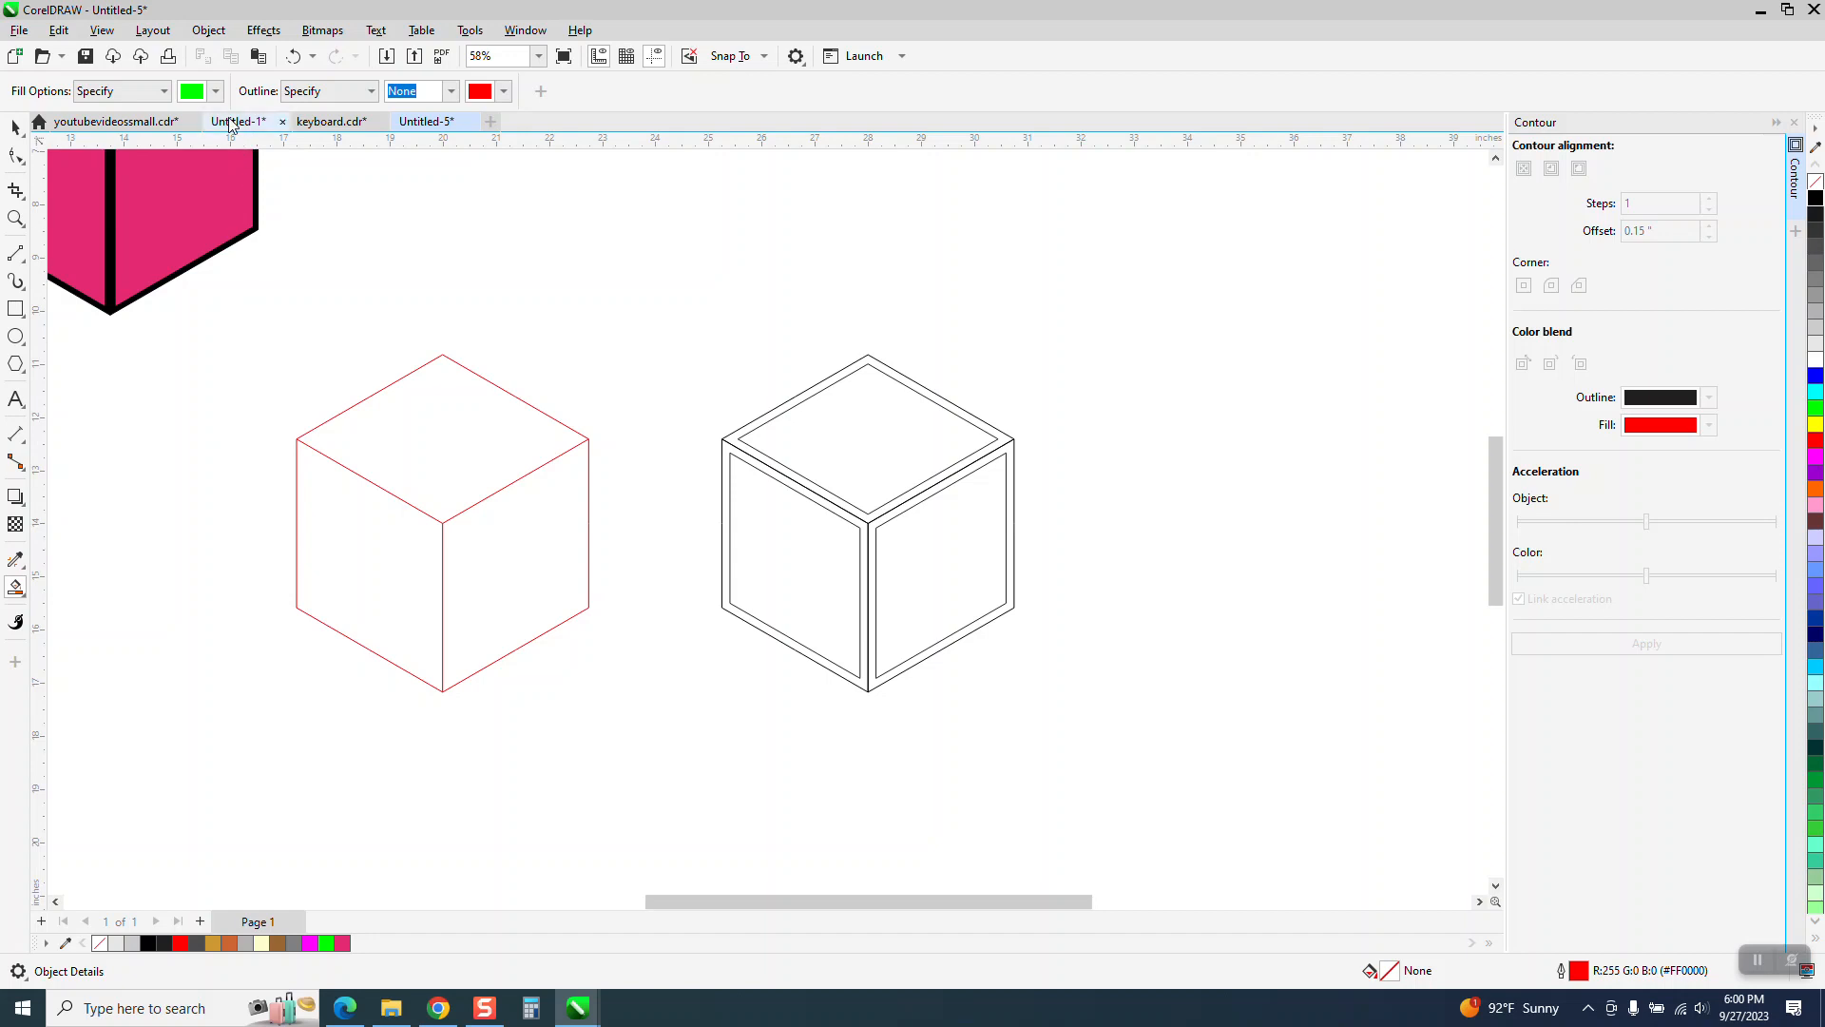
pyautogui.click(216, 91)
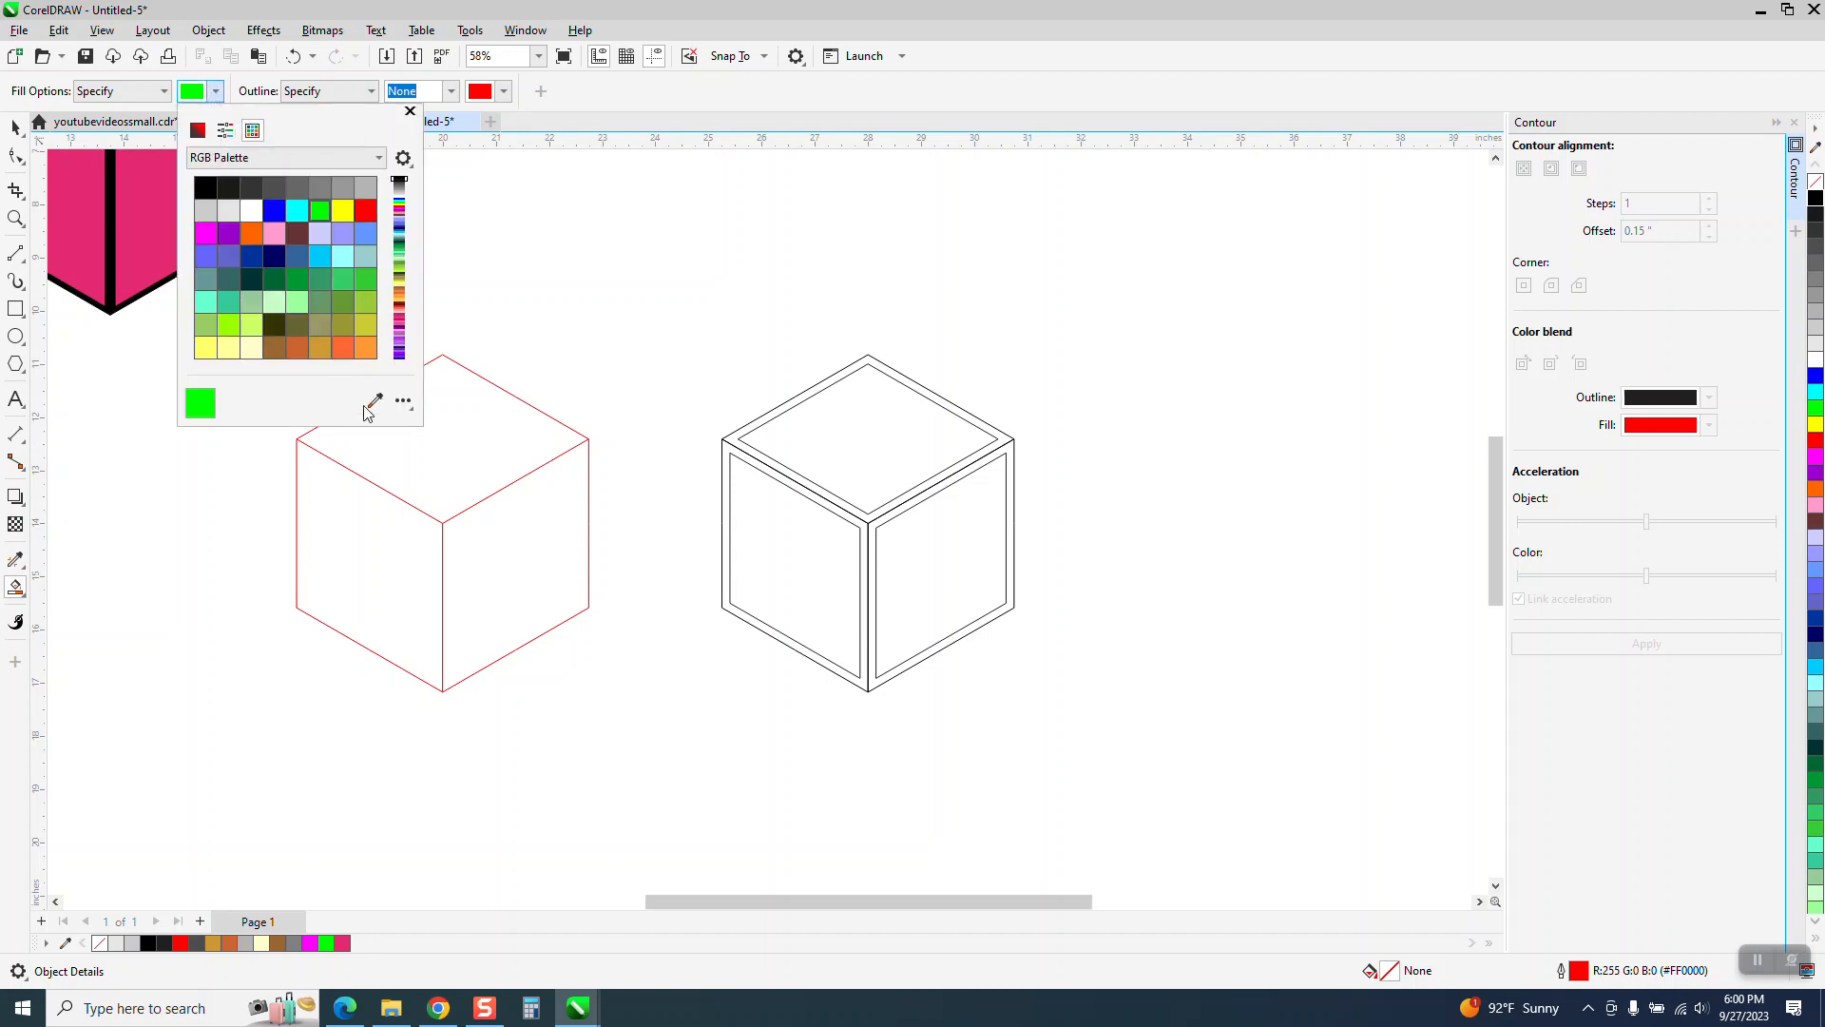
pyautogui.click(163, 217)
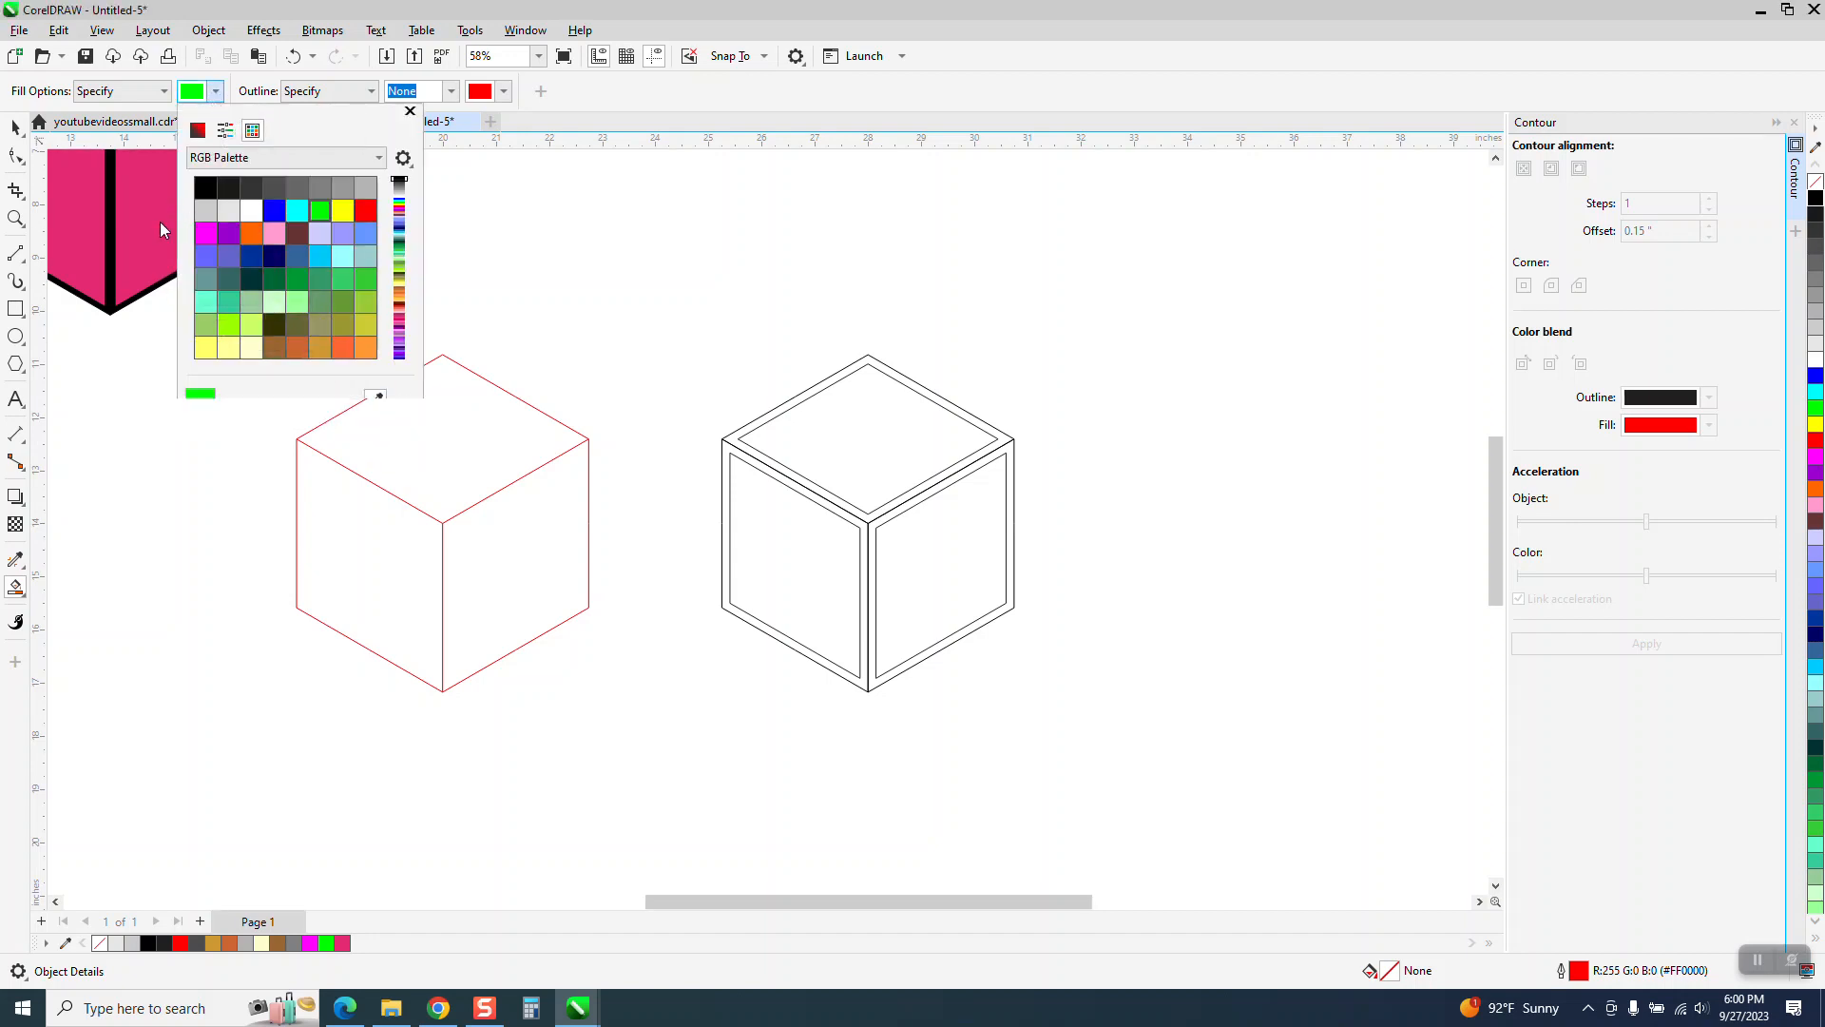
# Smart-fill the inner top, left and right panels in pink, nudging each new shape 8 inches to the right
pyautogui.click(848, 444)
pyautogui.click(845, 436)
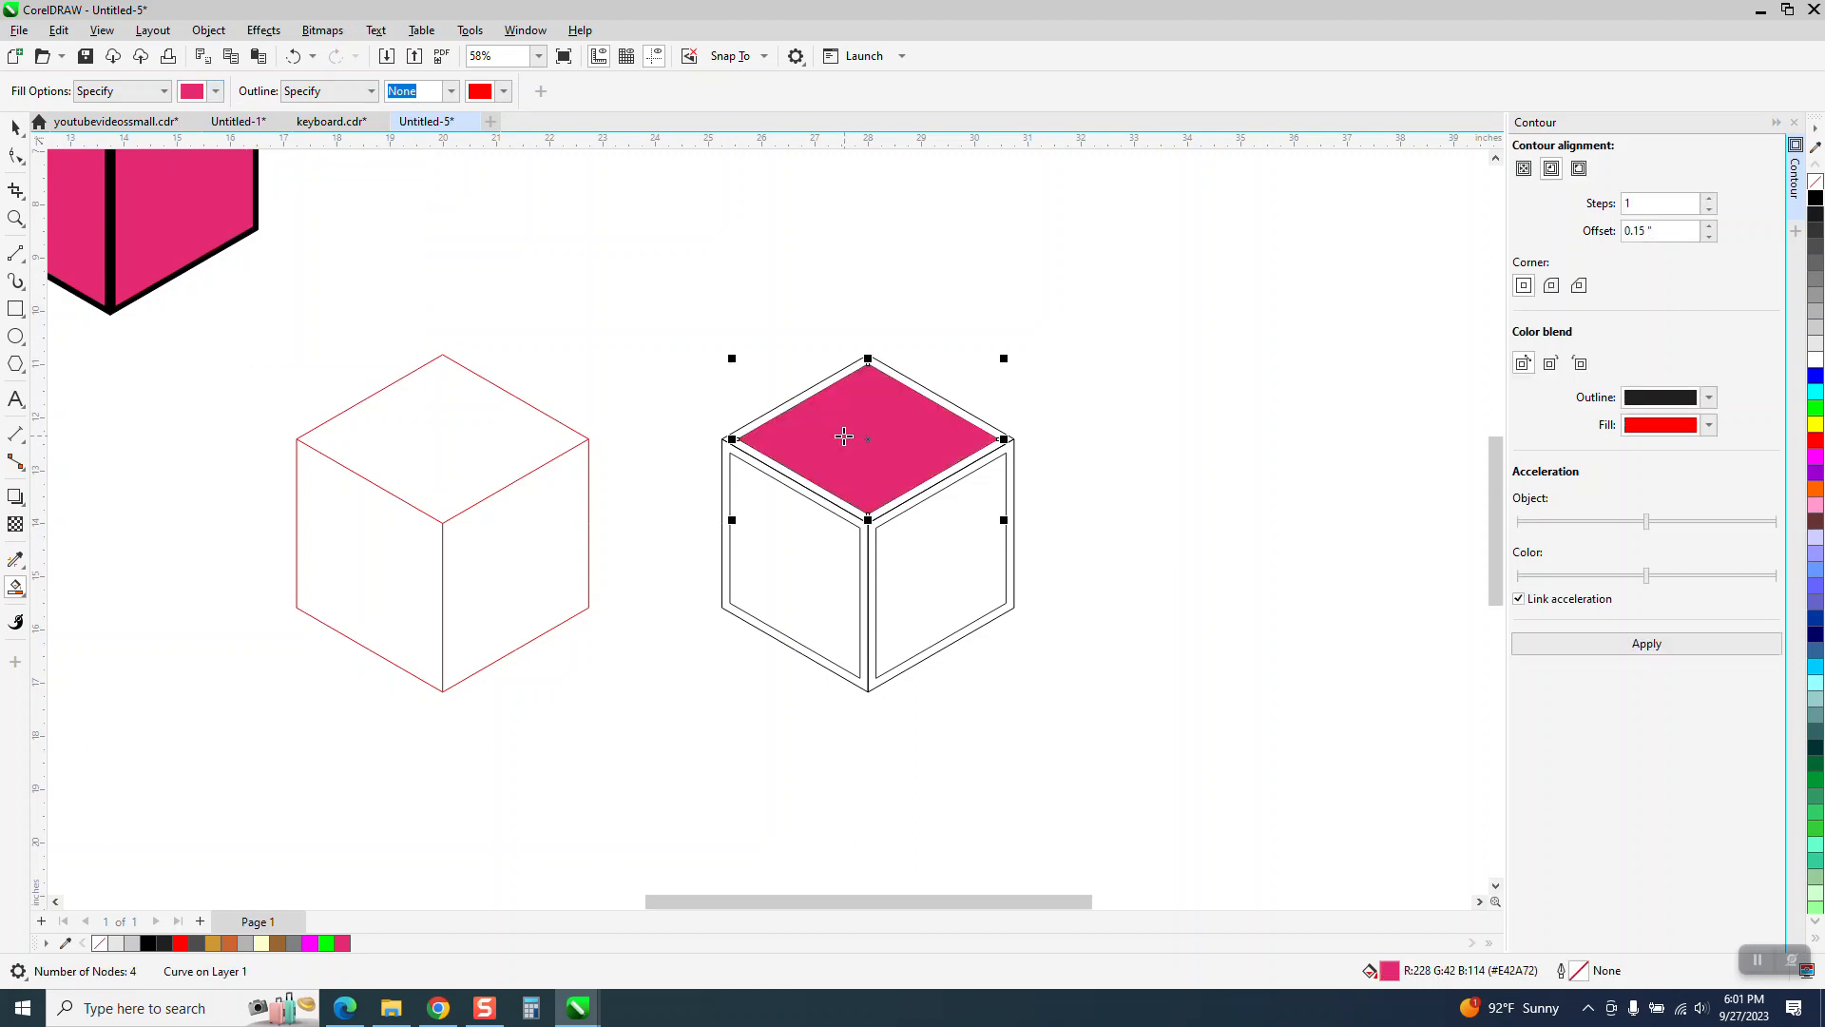
pyautogui.press('Right')
pyautogui.click(797, 565)
pyautogui.press('Right')
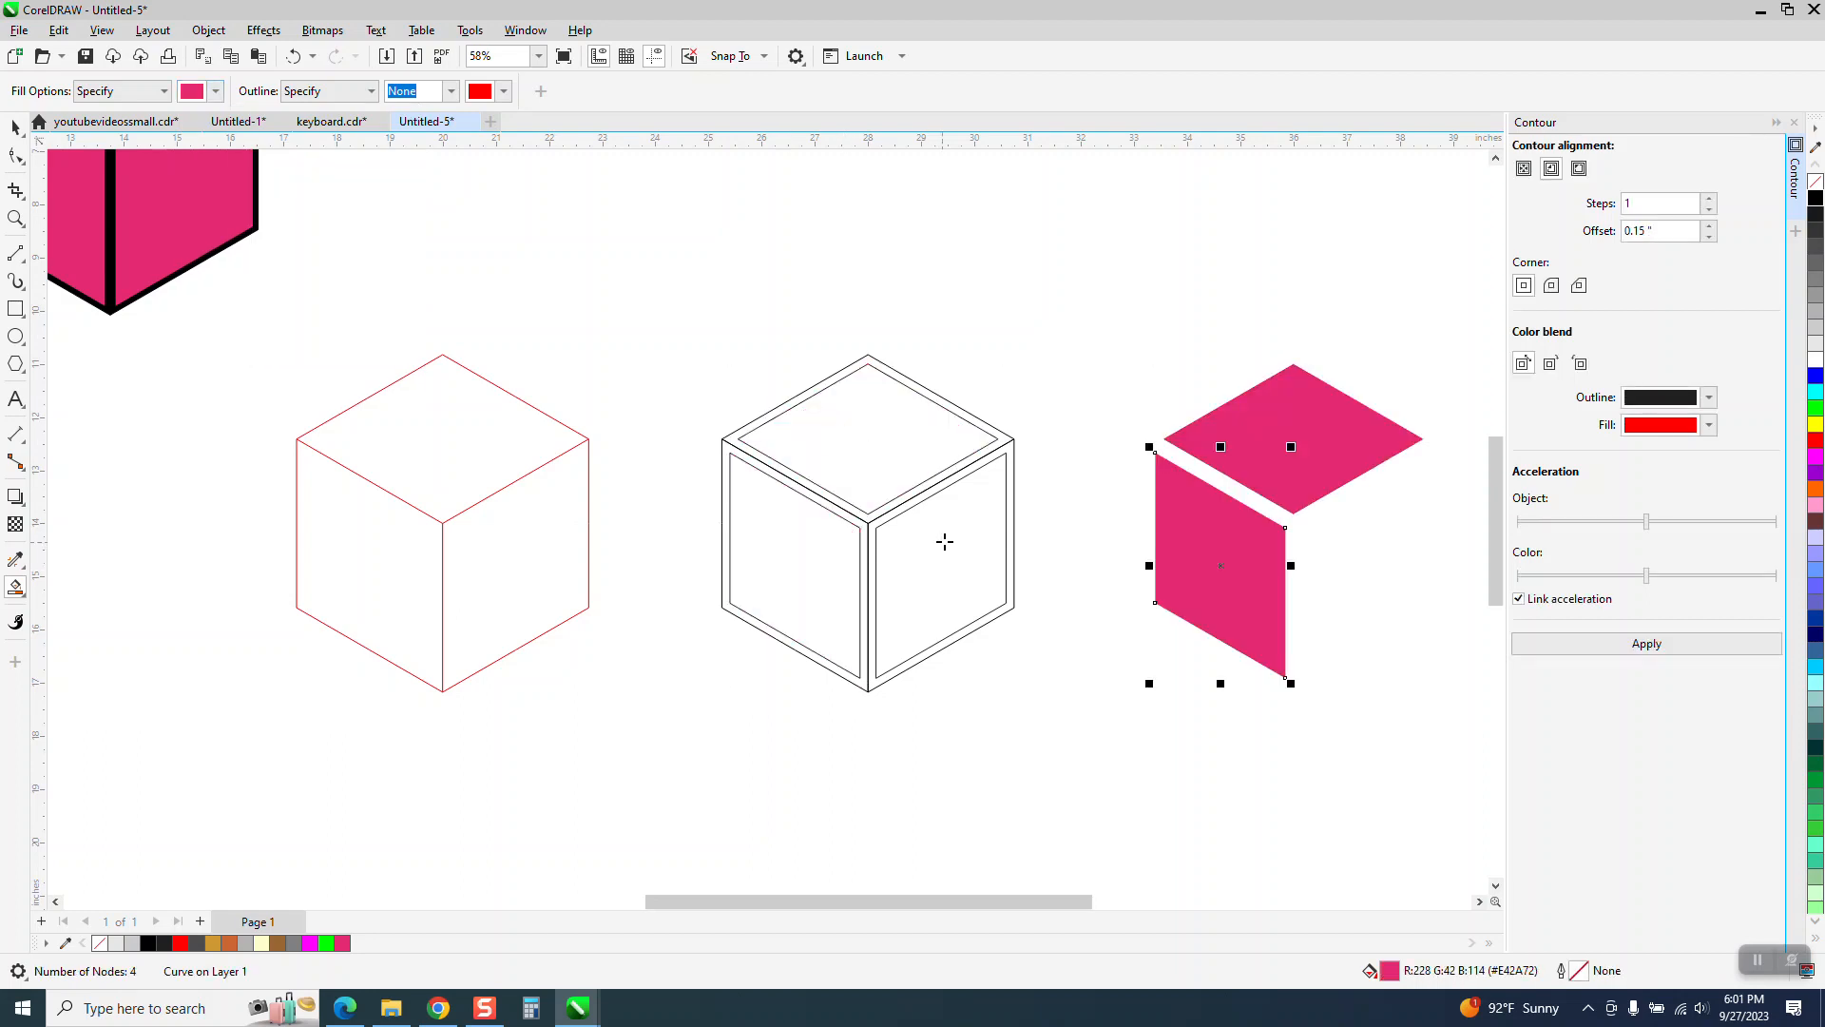
pyautogui.click(944, 541)
pyautogui.press('Right')
# Delete the inner contour group from the black-outlined cube
pyautogui.click(15, 127)
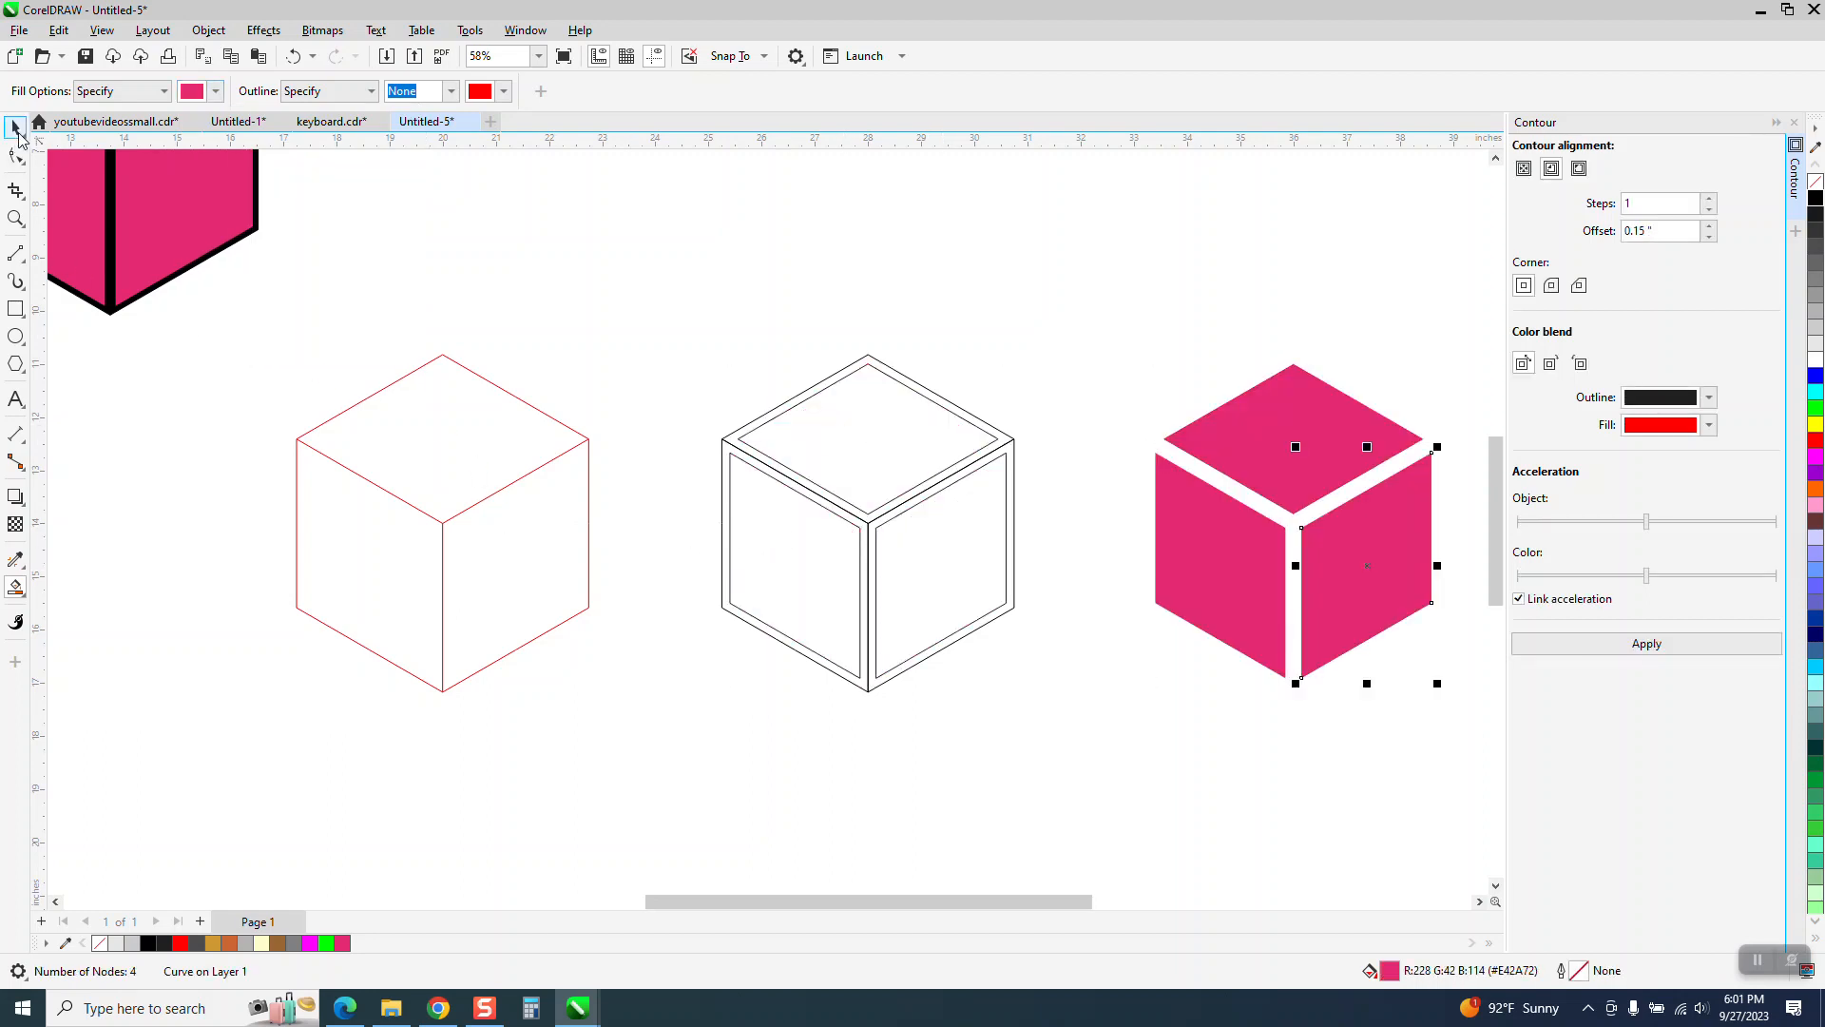
pyautogui.click(866, 436)
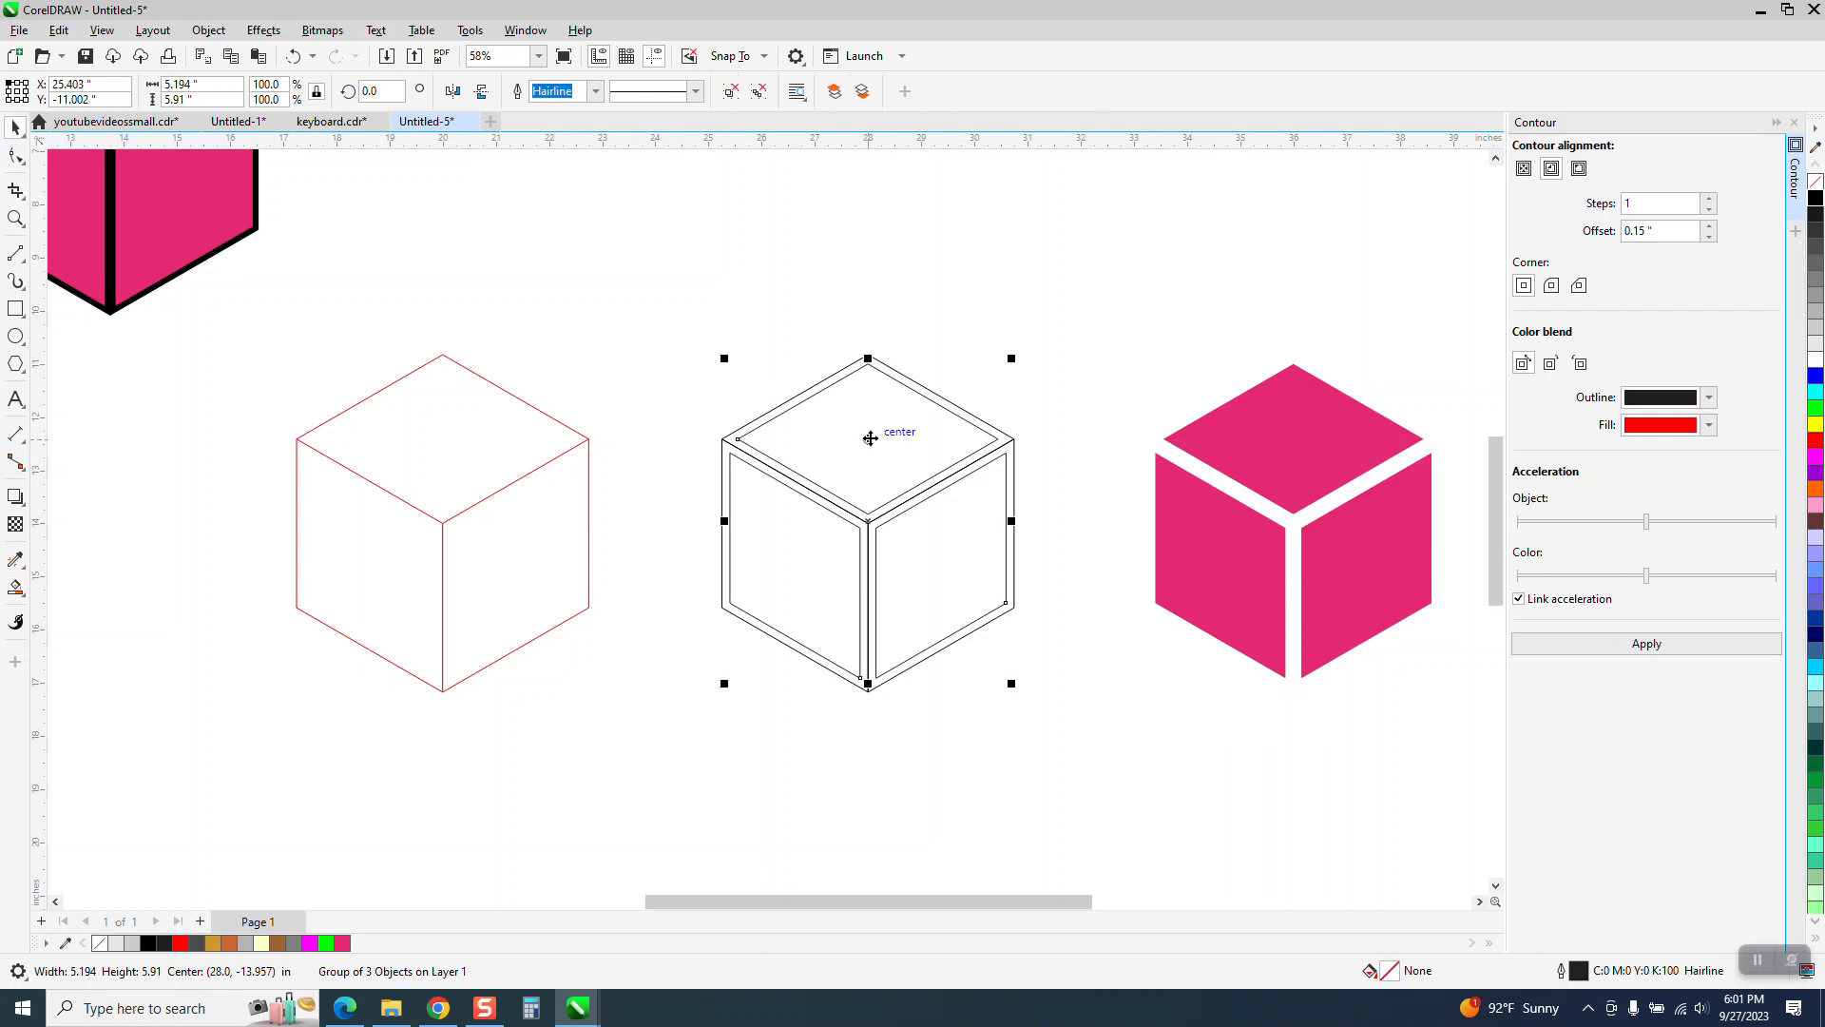
pyautogui.press('Delete')
# Fill the remaining grouped cube faces with black and nudge them 8 inches right, behind the pink panels
pyautogui.click(836, 547)
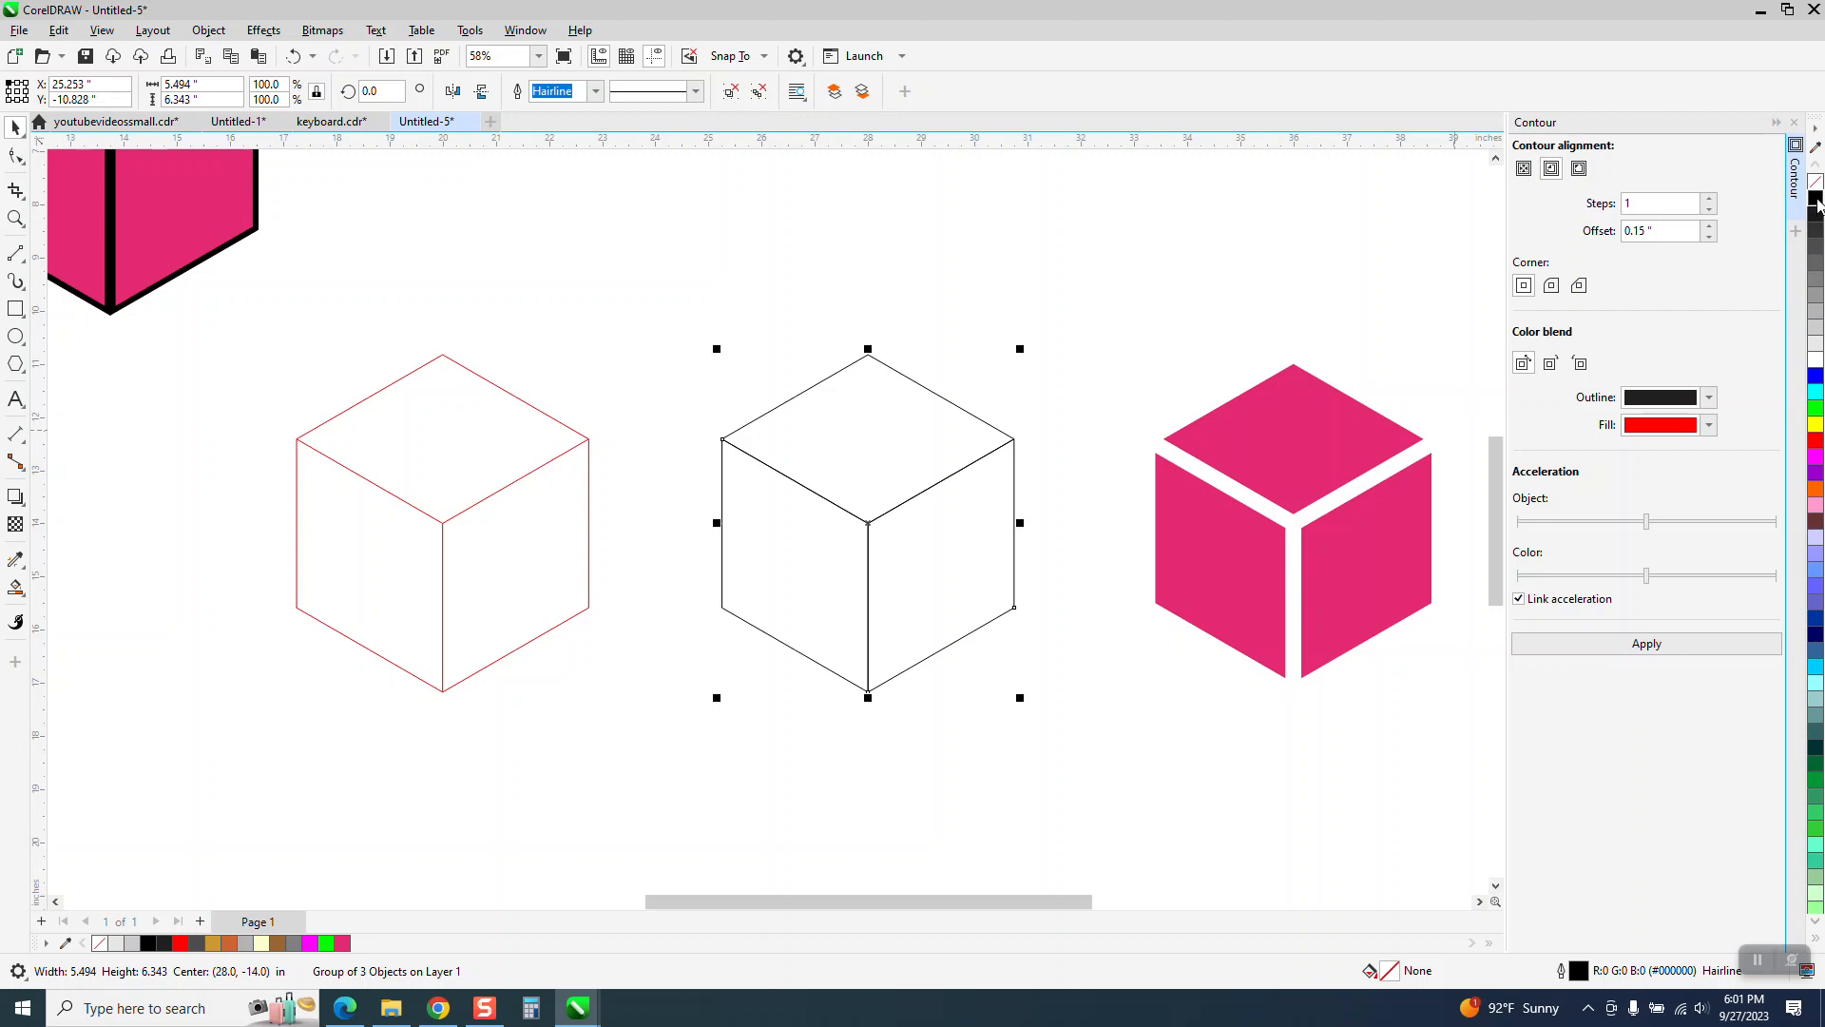
pyautogui.click(1817, 200)
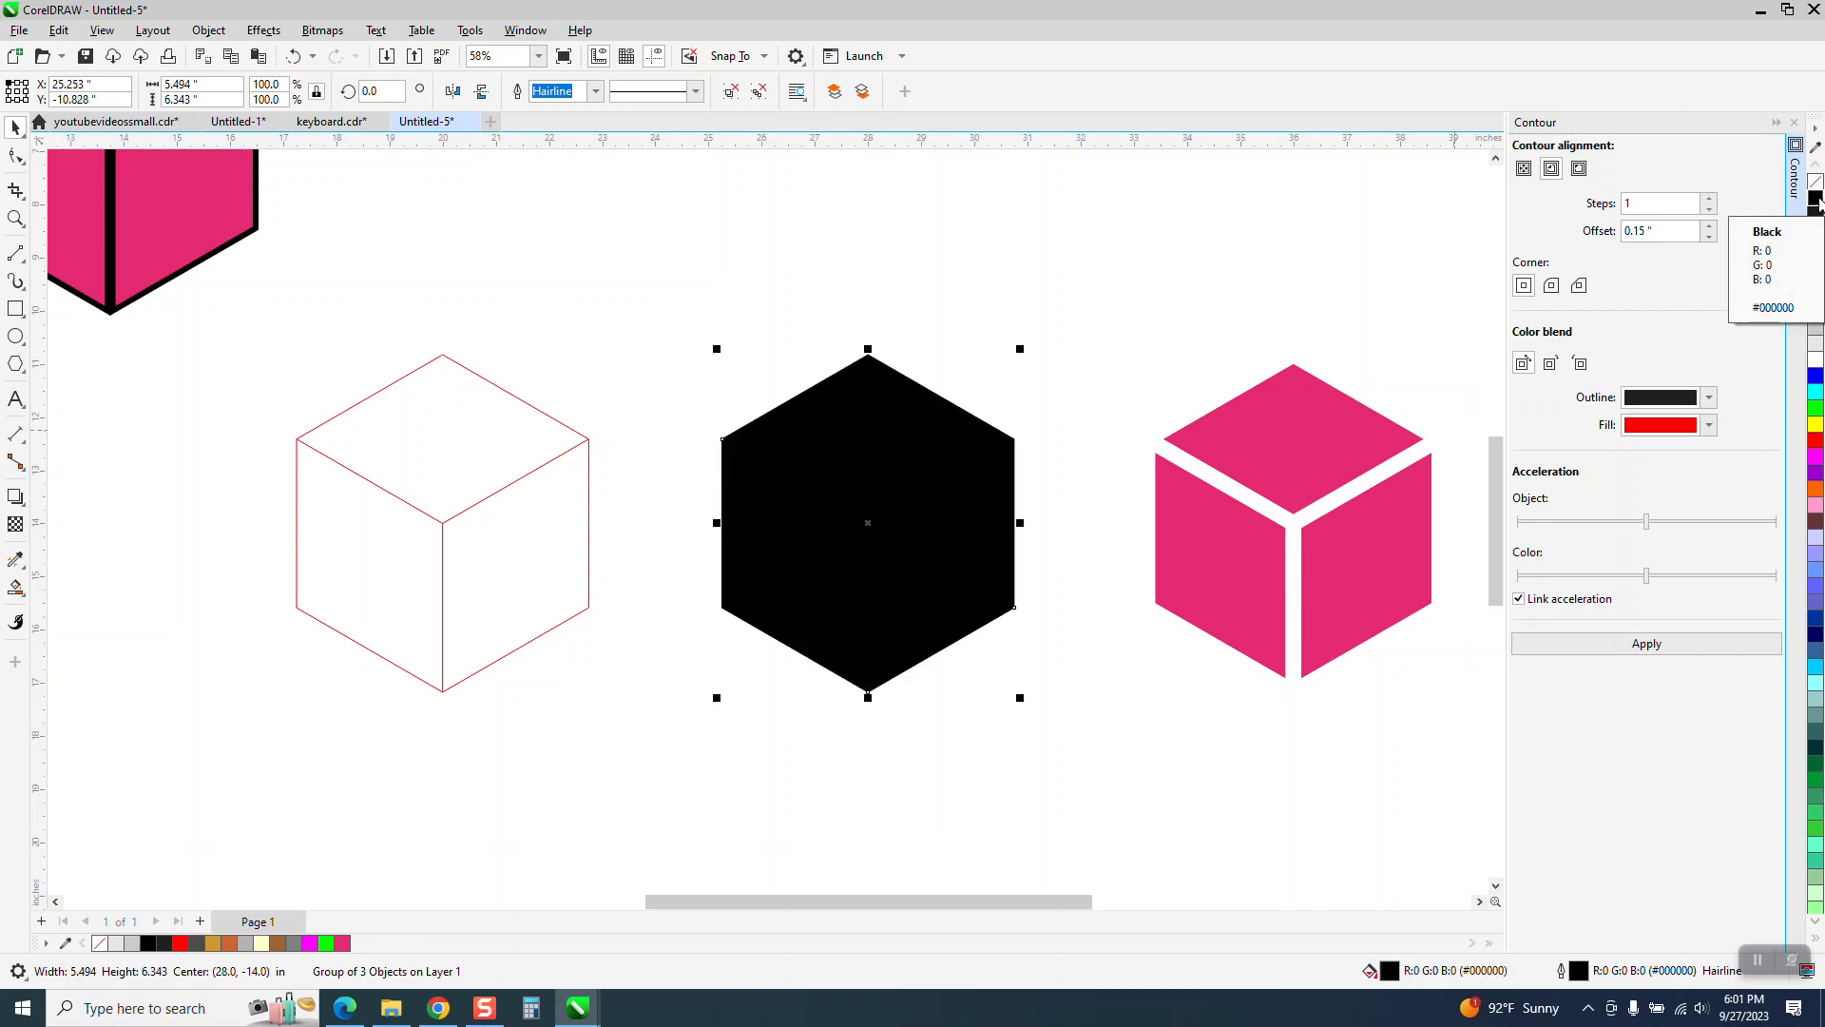
pyautogui.press('Right')
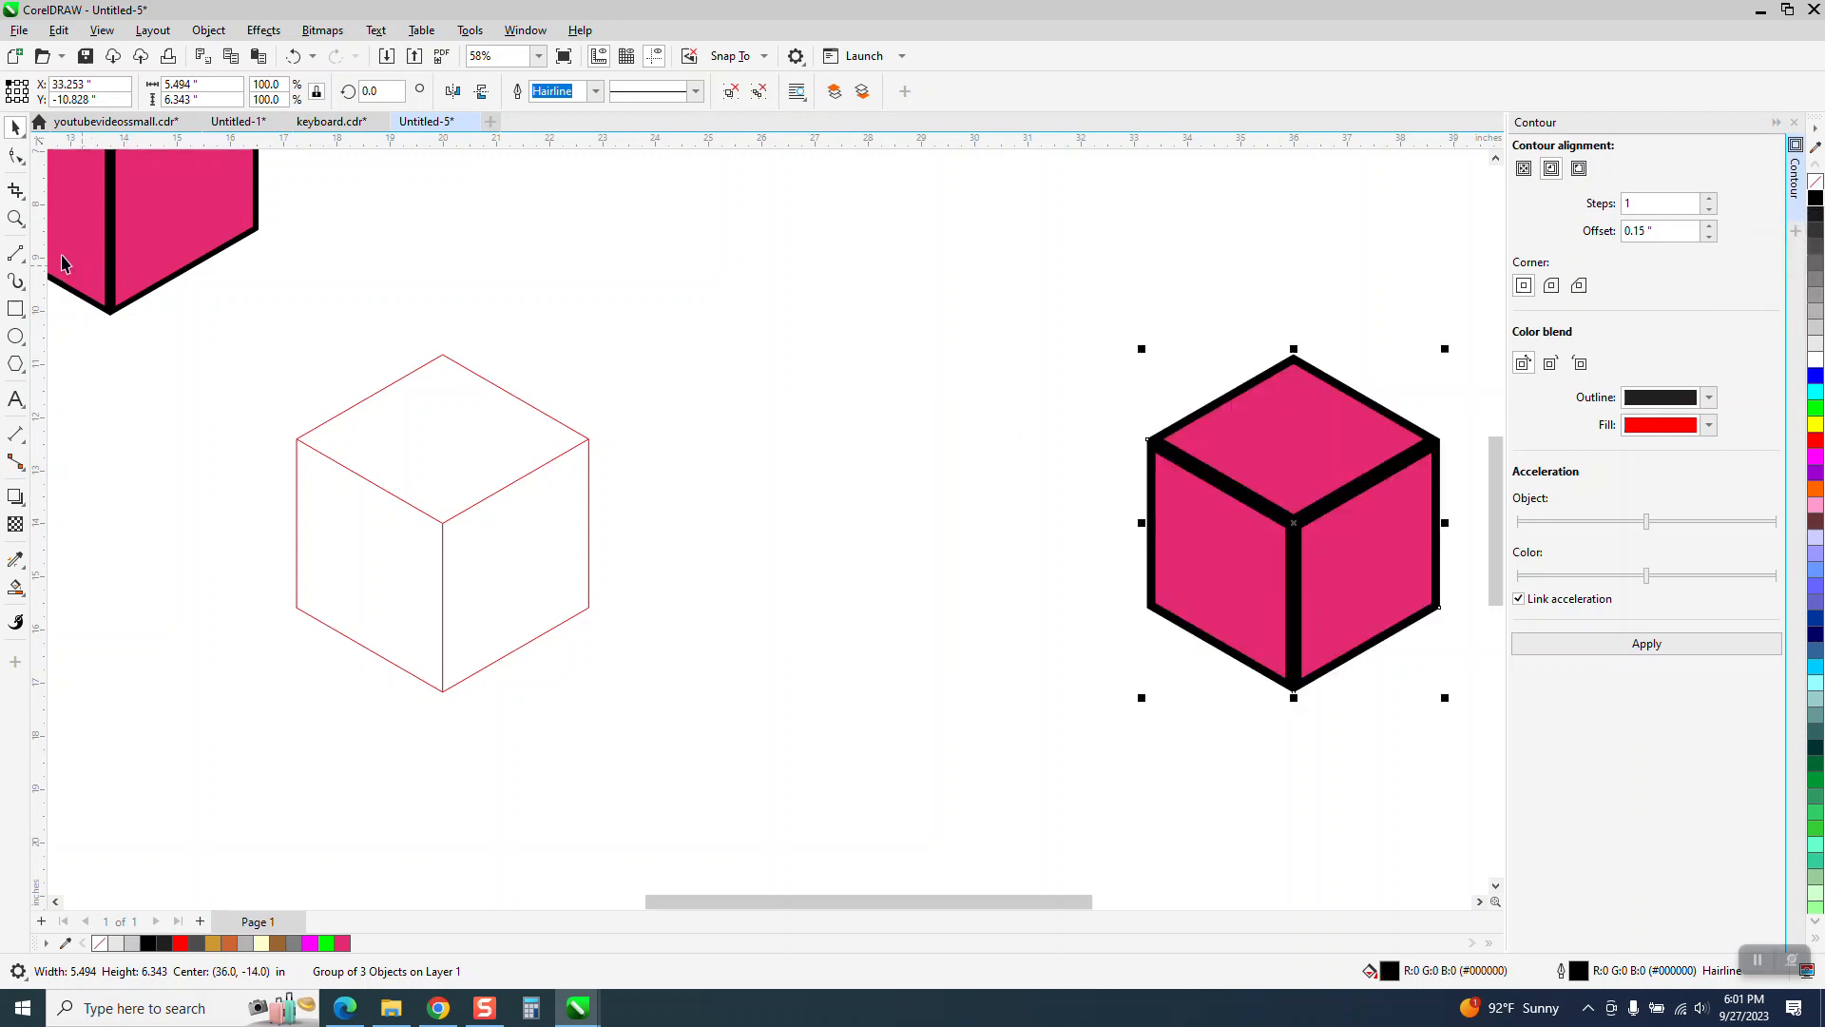
# Give the red hexagon and inner lines of the wireframe cube a 0.25 in outline in black
pyautogui.click(15, 219)
pyautogui.moveTo(1088, 334); pyautogui.dragTo(1471, 684)
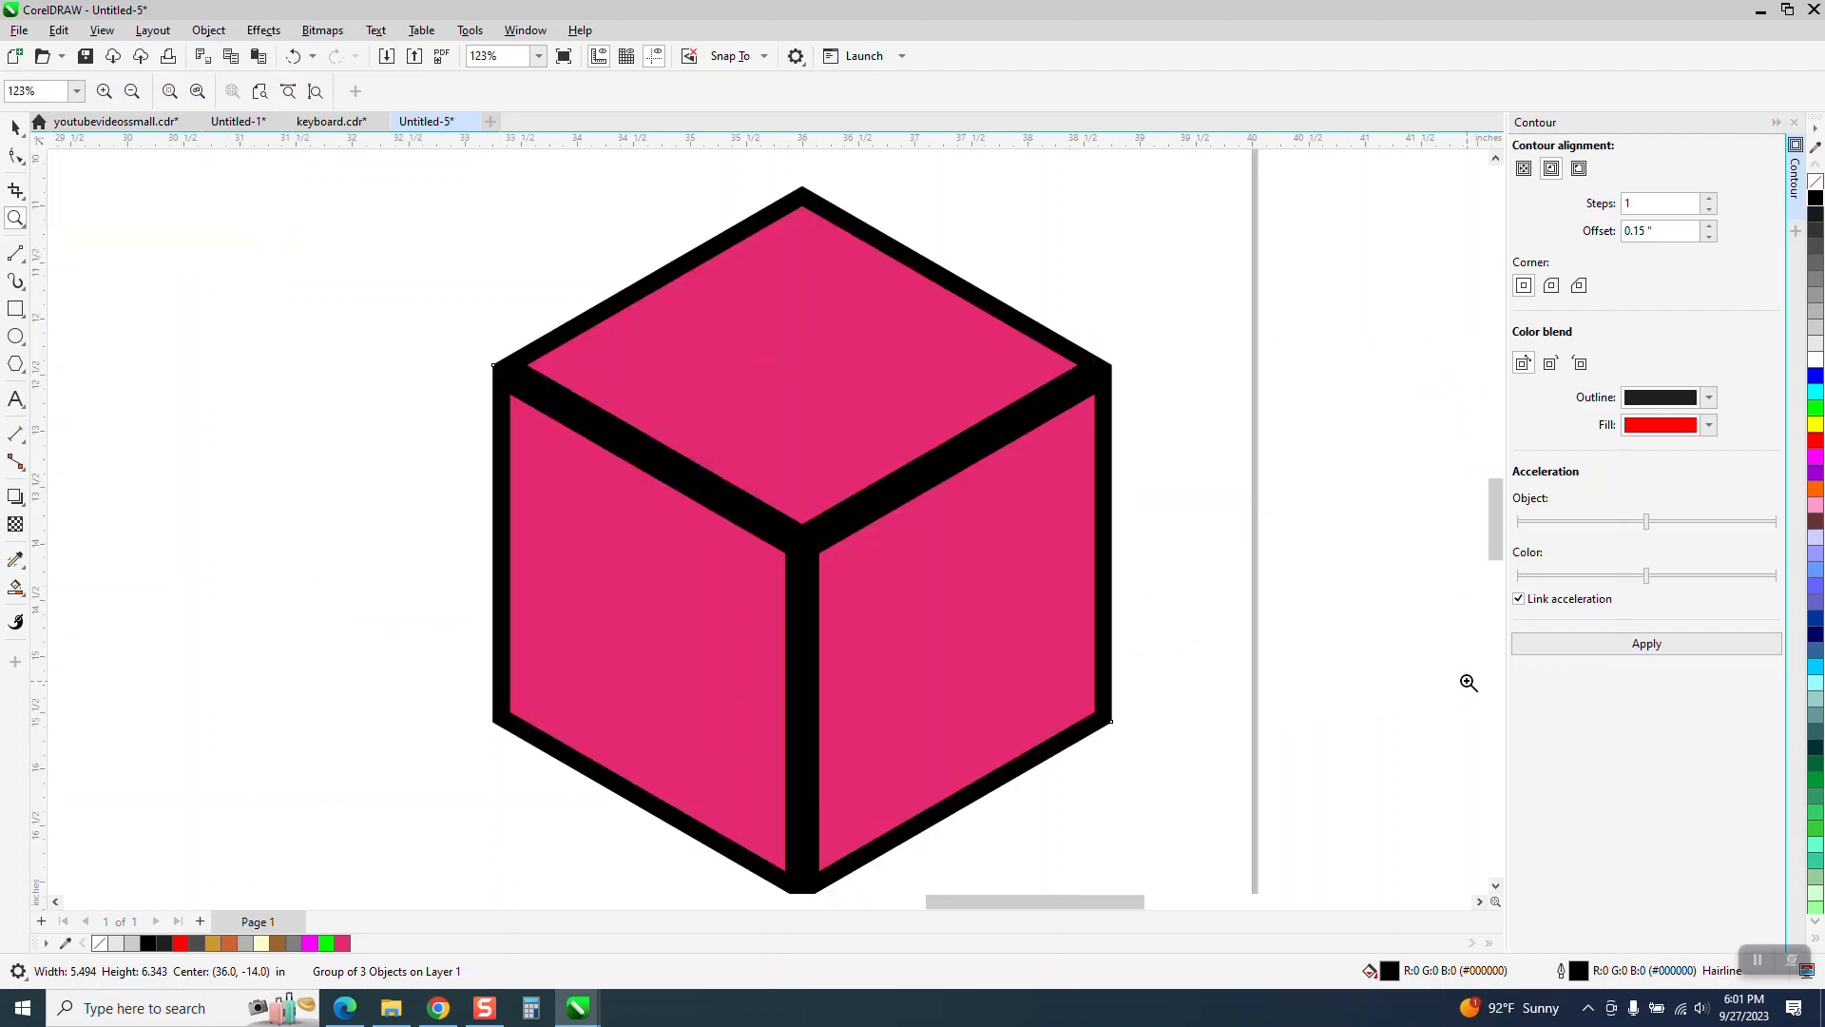
pyautogui.scroll(-3, 989, 447)
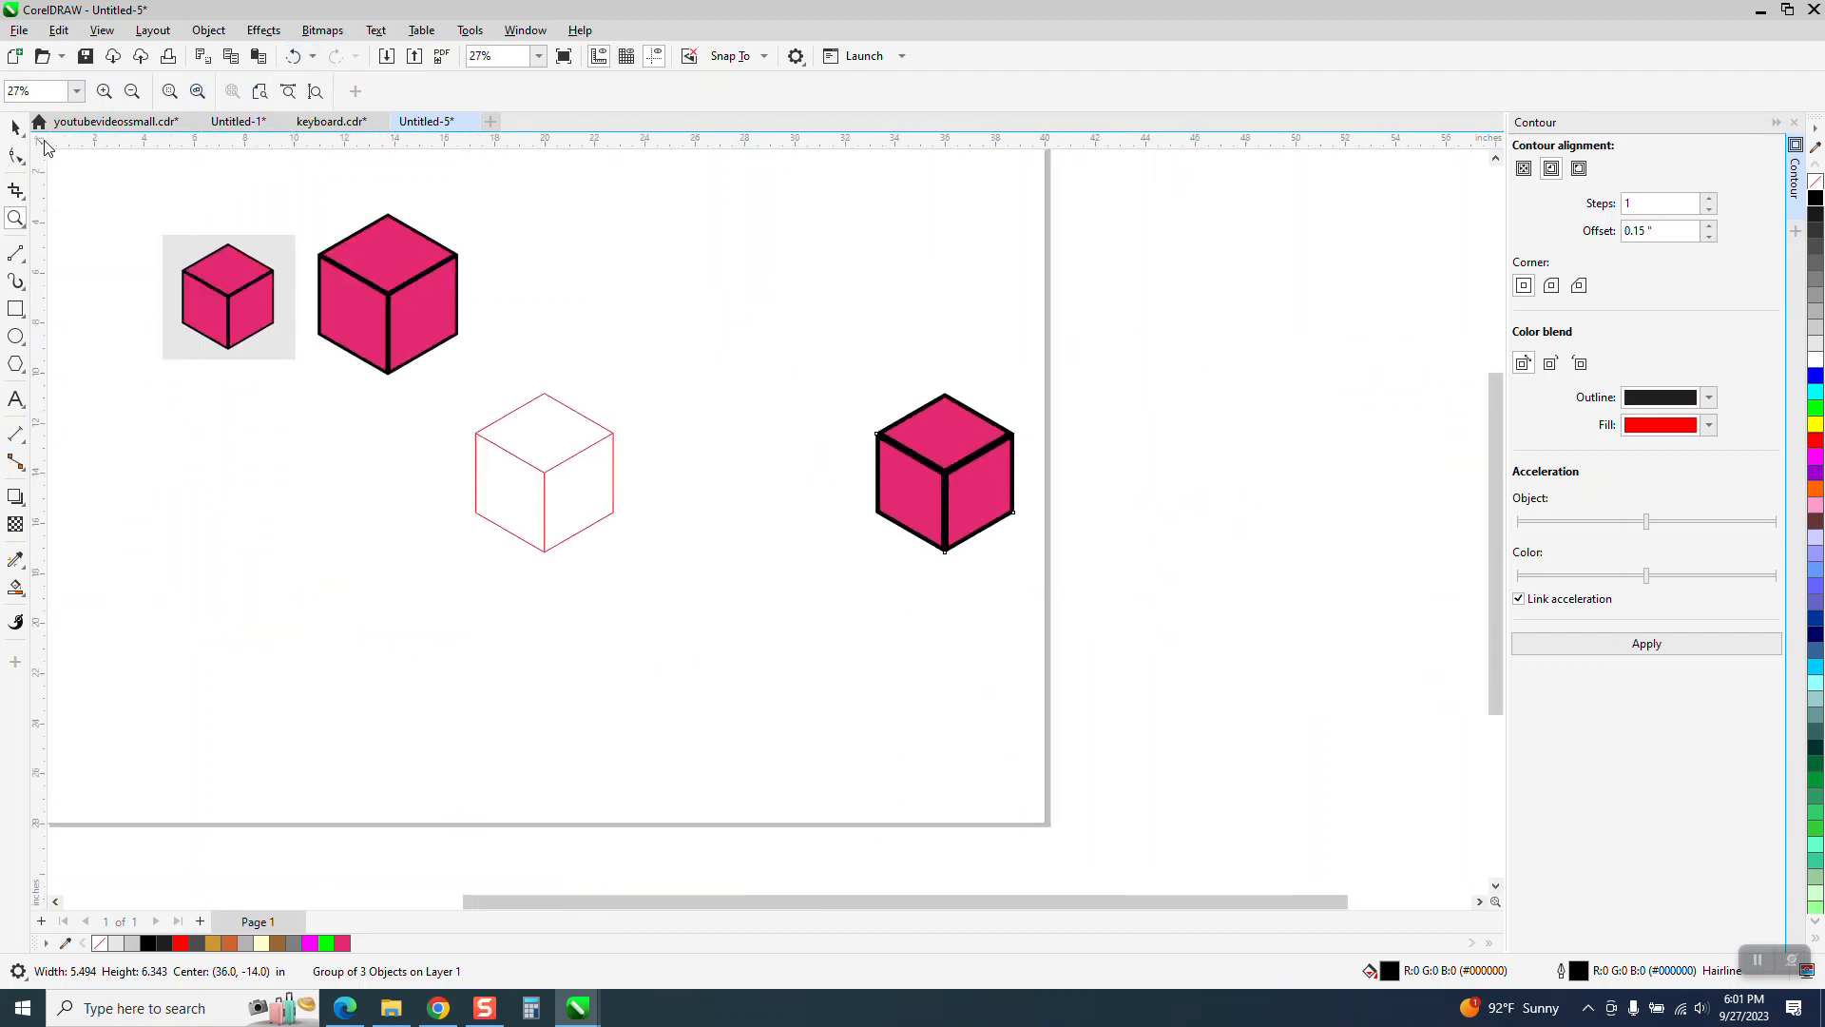
pyautogui.click(15, 126)
pyautogui.moveTo(713, 355); pyautogui.dragTo(439, 587)
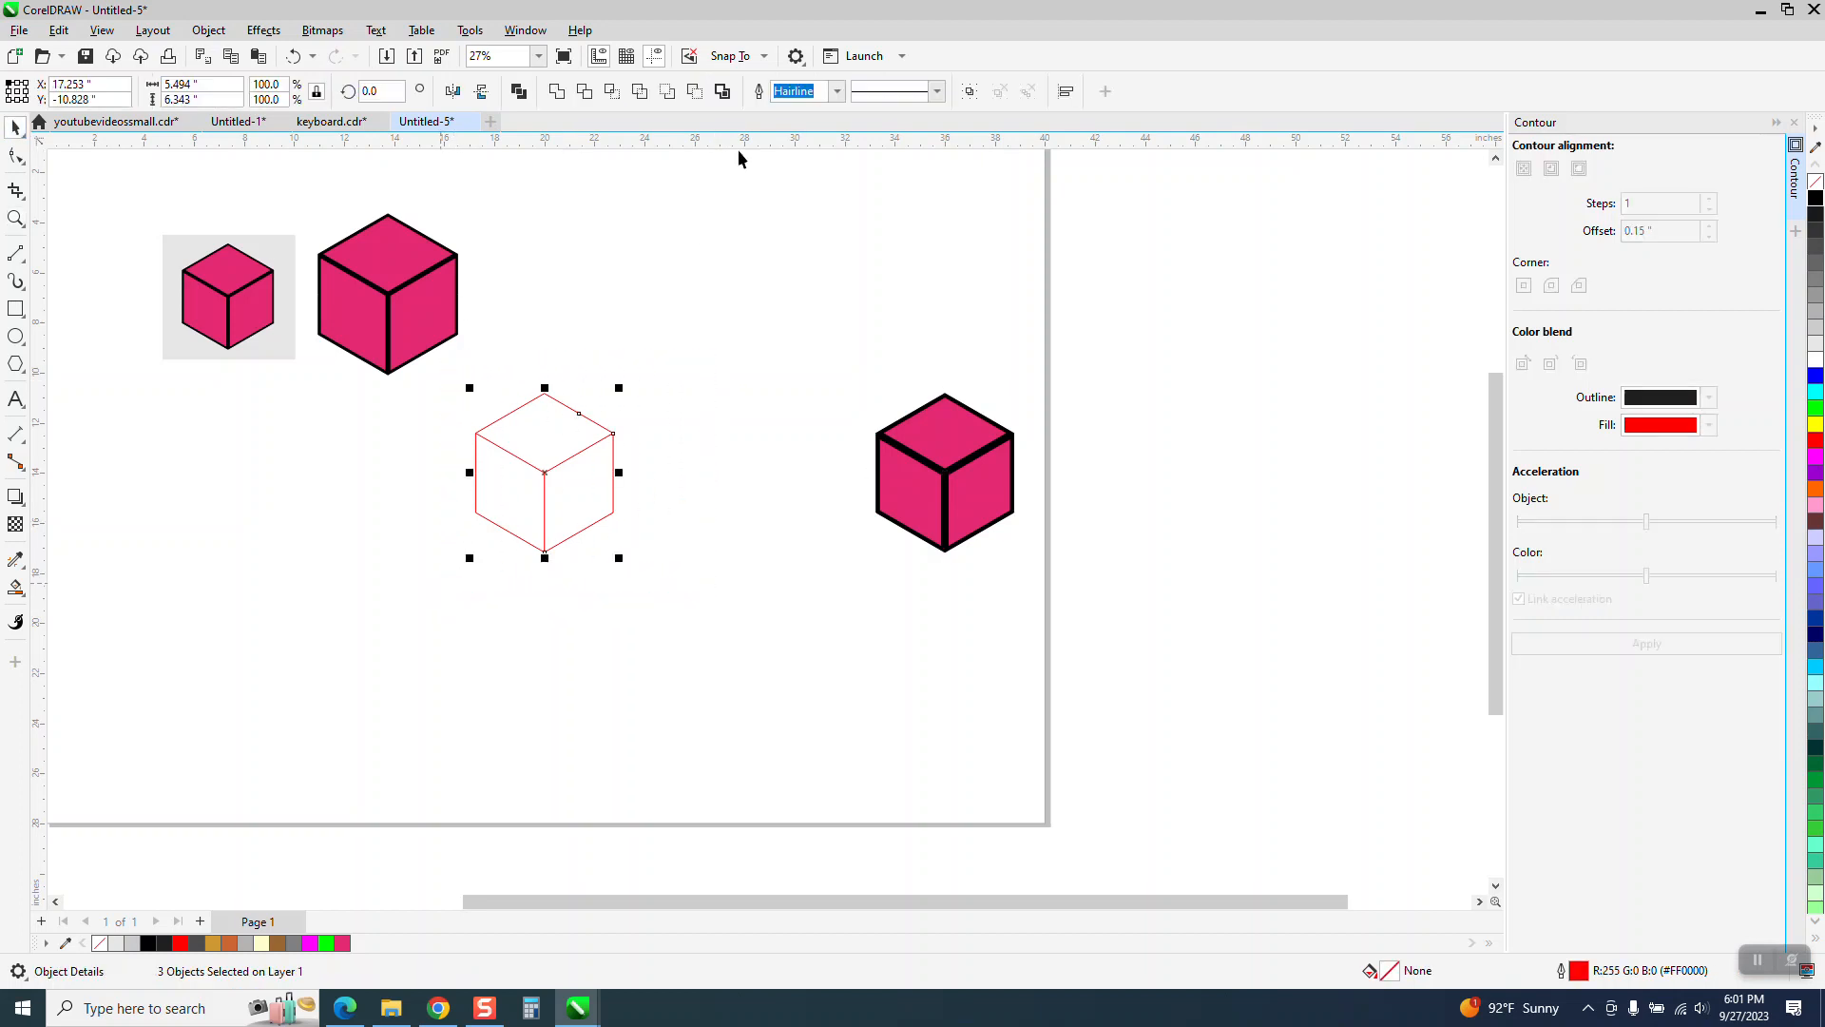
pyautogui.click(837, 90)
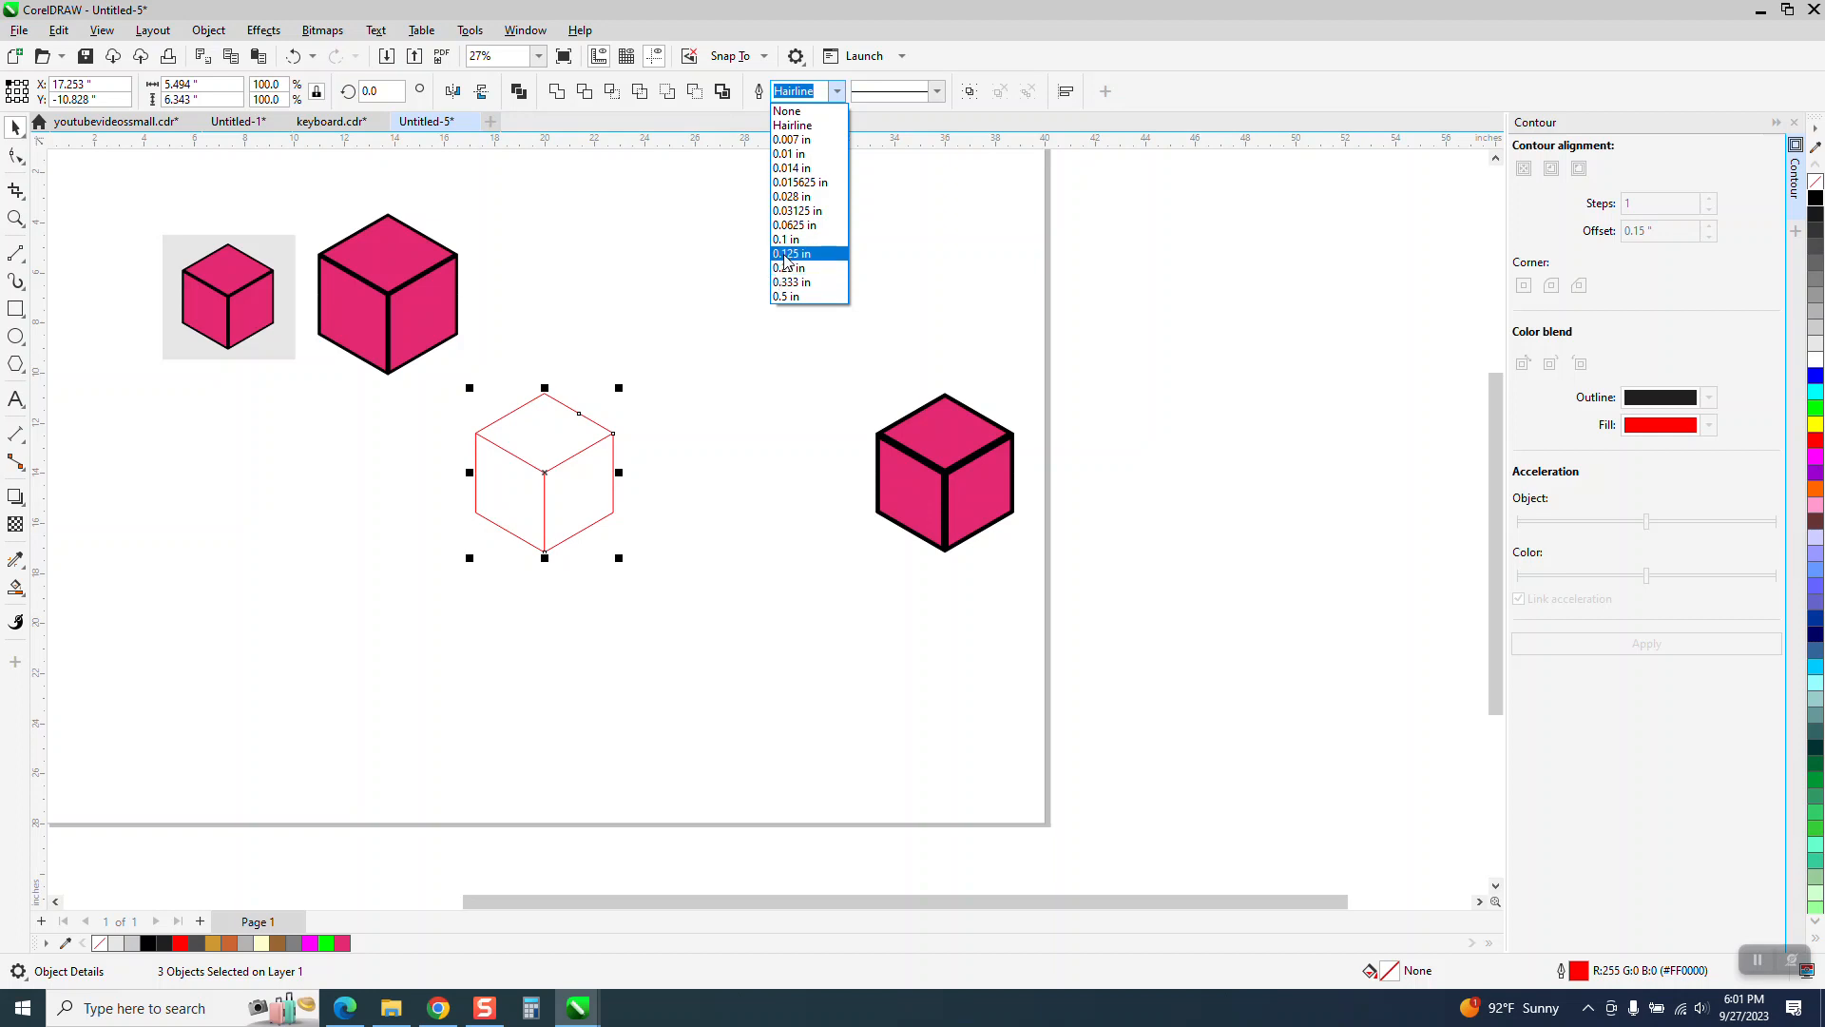
pyautogui.click(787, 268)
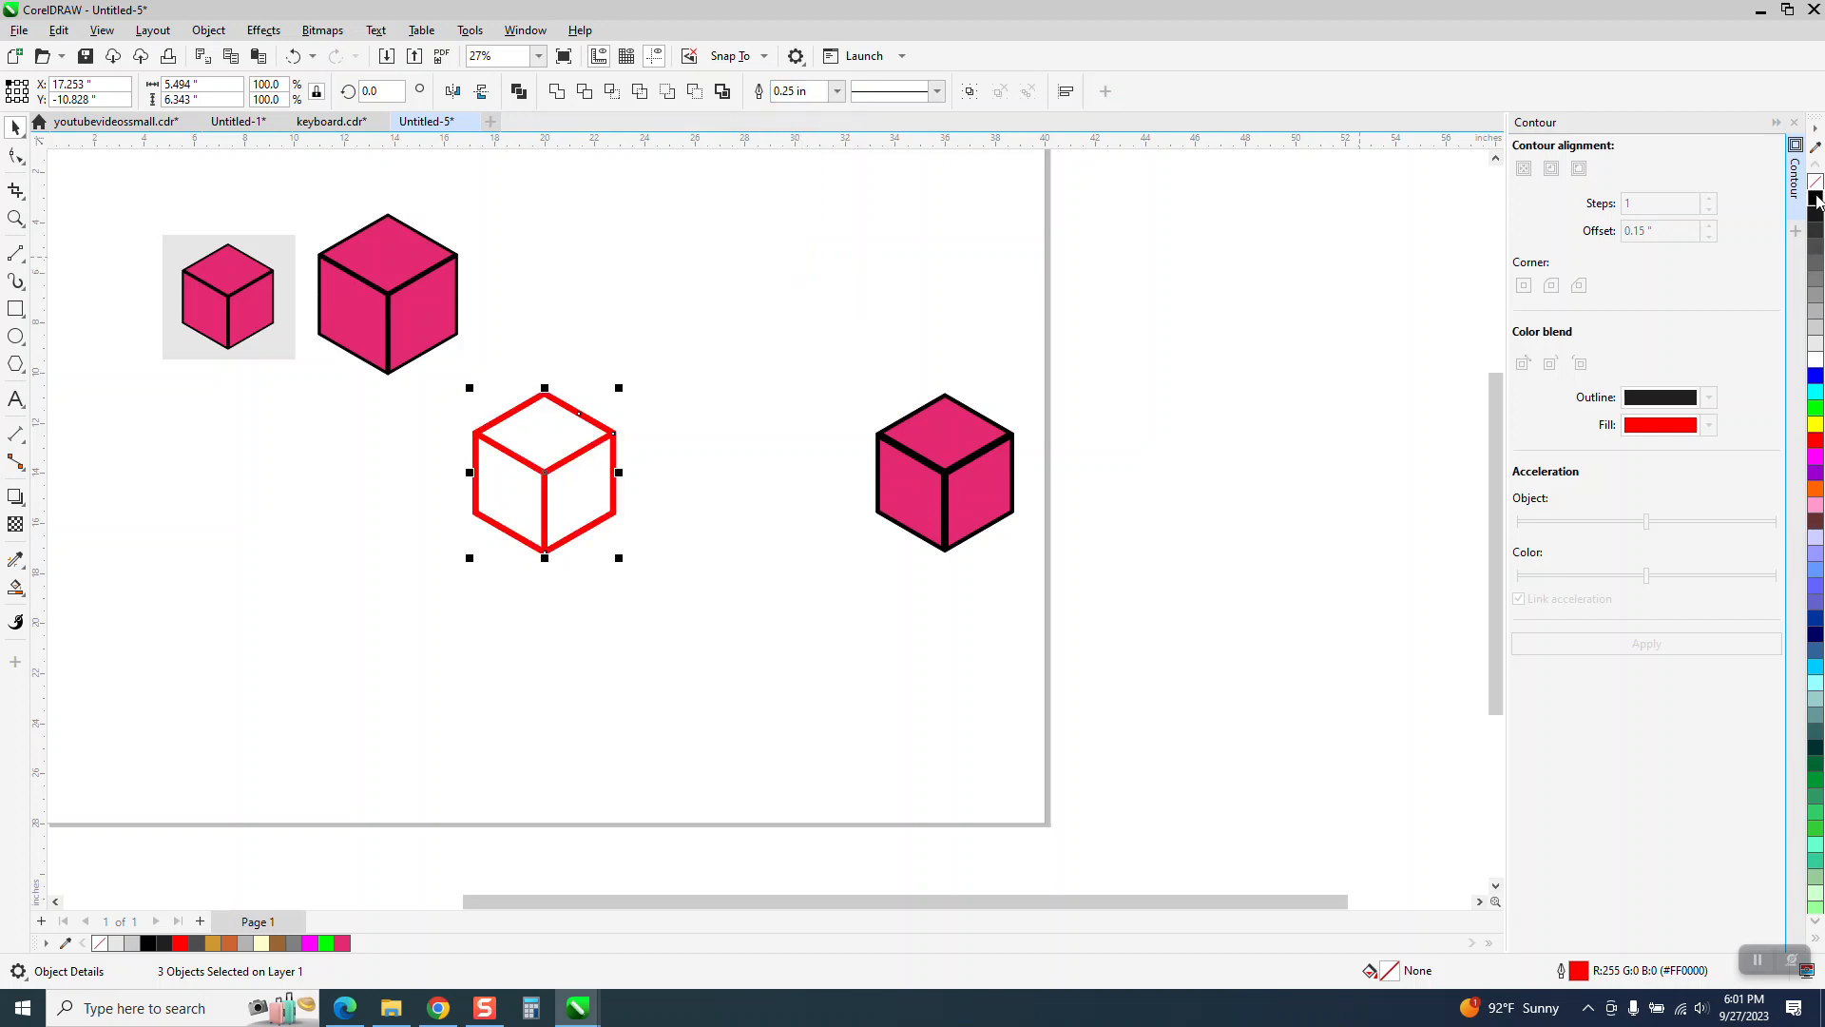
pyautogui.rightClick(1816, 198)
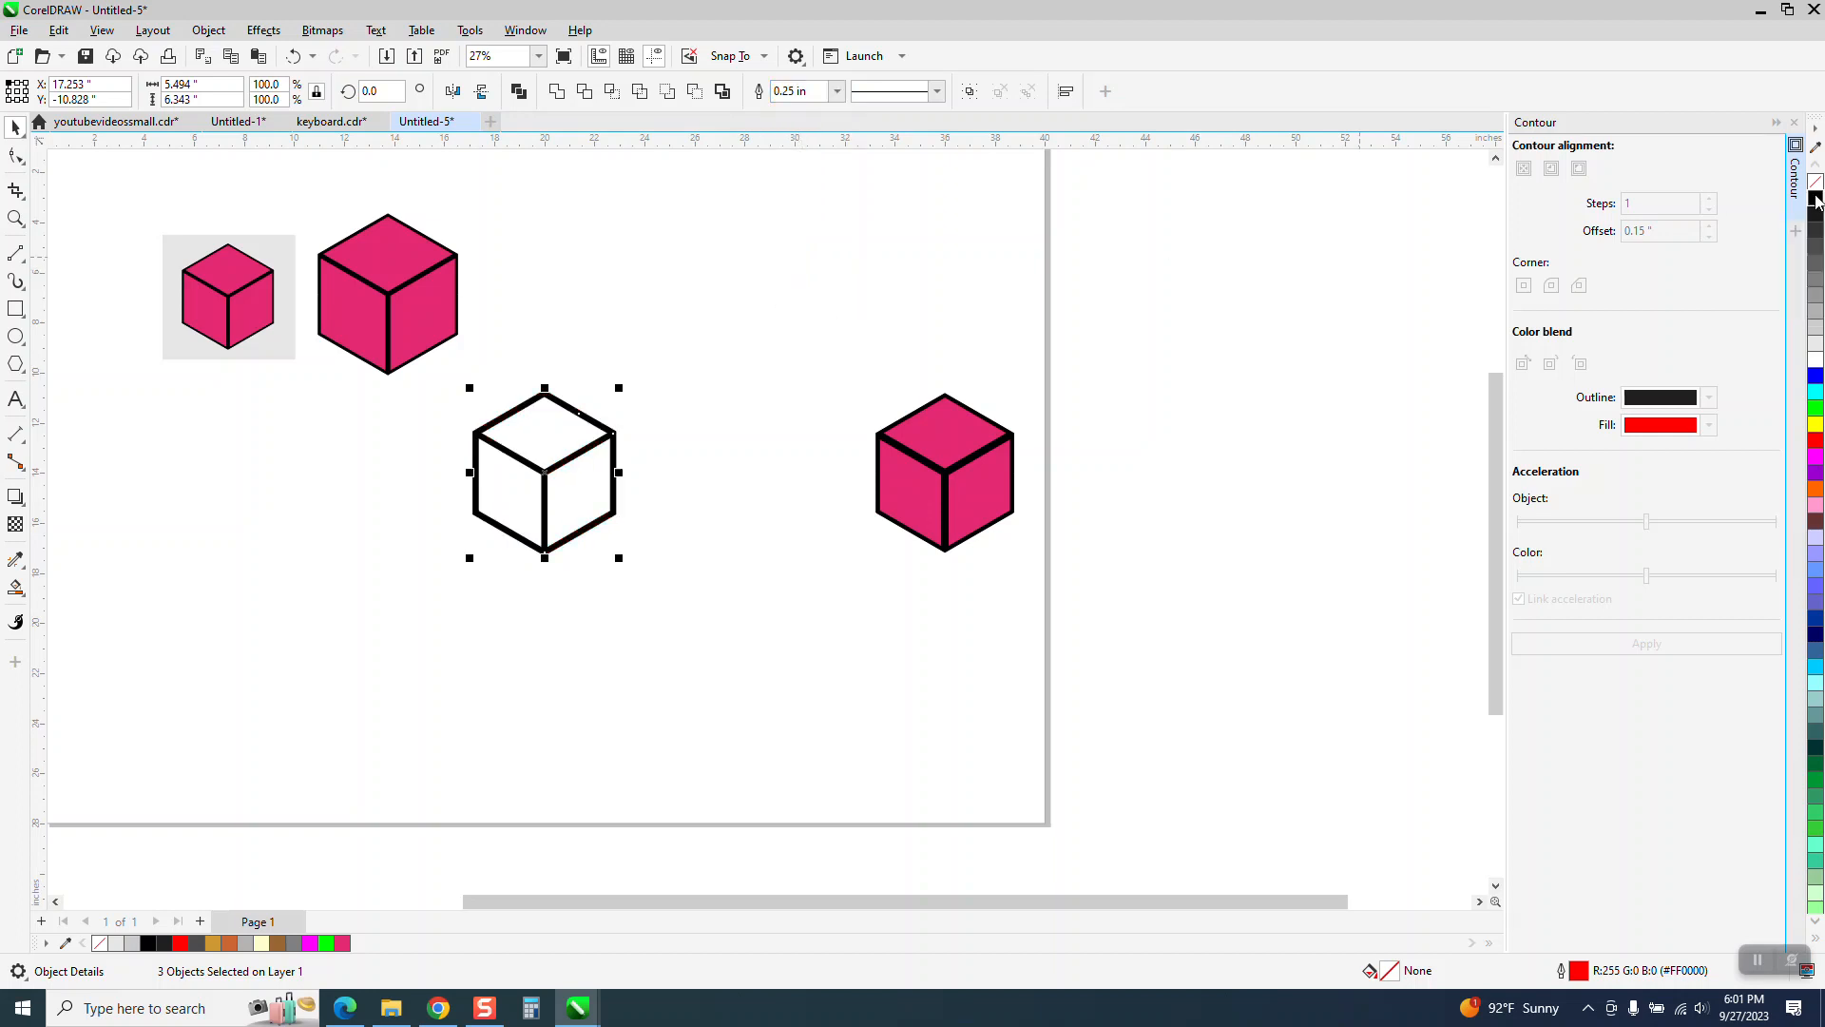
# Duplicate the black-outlined cube 8 inches to the right and convert the copy's outlines to objects
pyautogui.click(15, 219)
pyautogui.moveTo(409, 371); pyautogui.dragTo(782, 605)
pyautogui.rightClick(781, 604)
pyautogui.click(15, 127)
pyautogui.moveTo(516, 357); pyautogui.dragTo(884, 694)
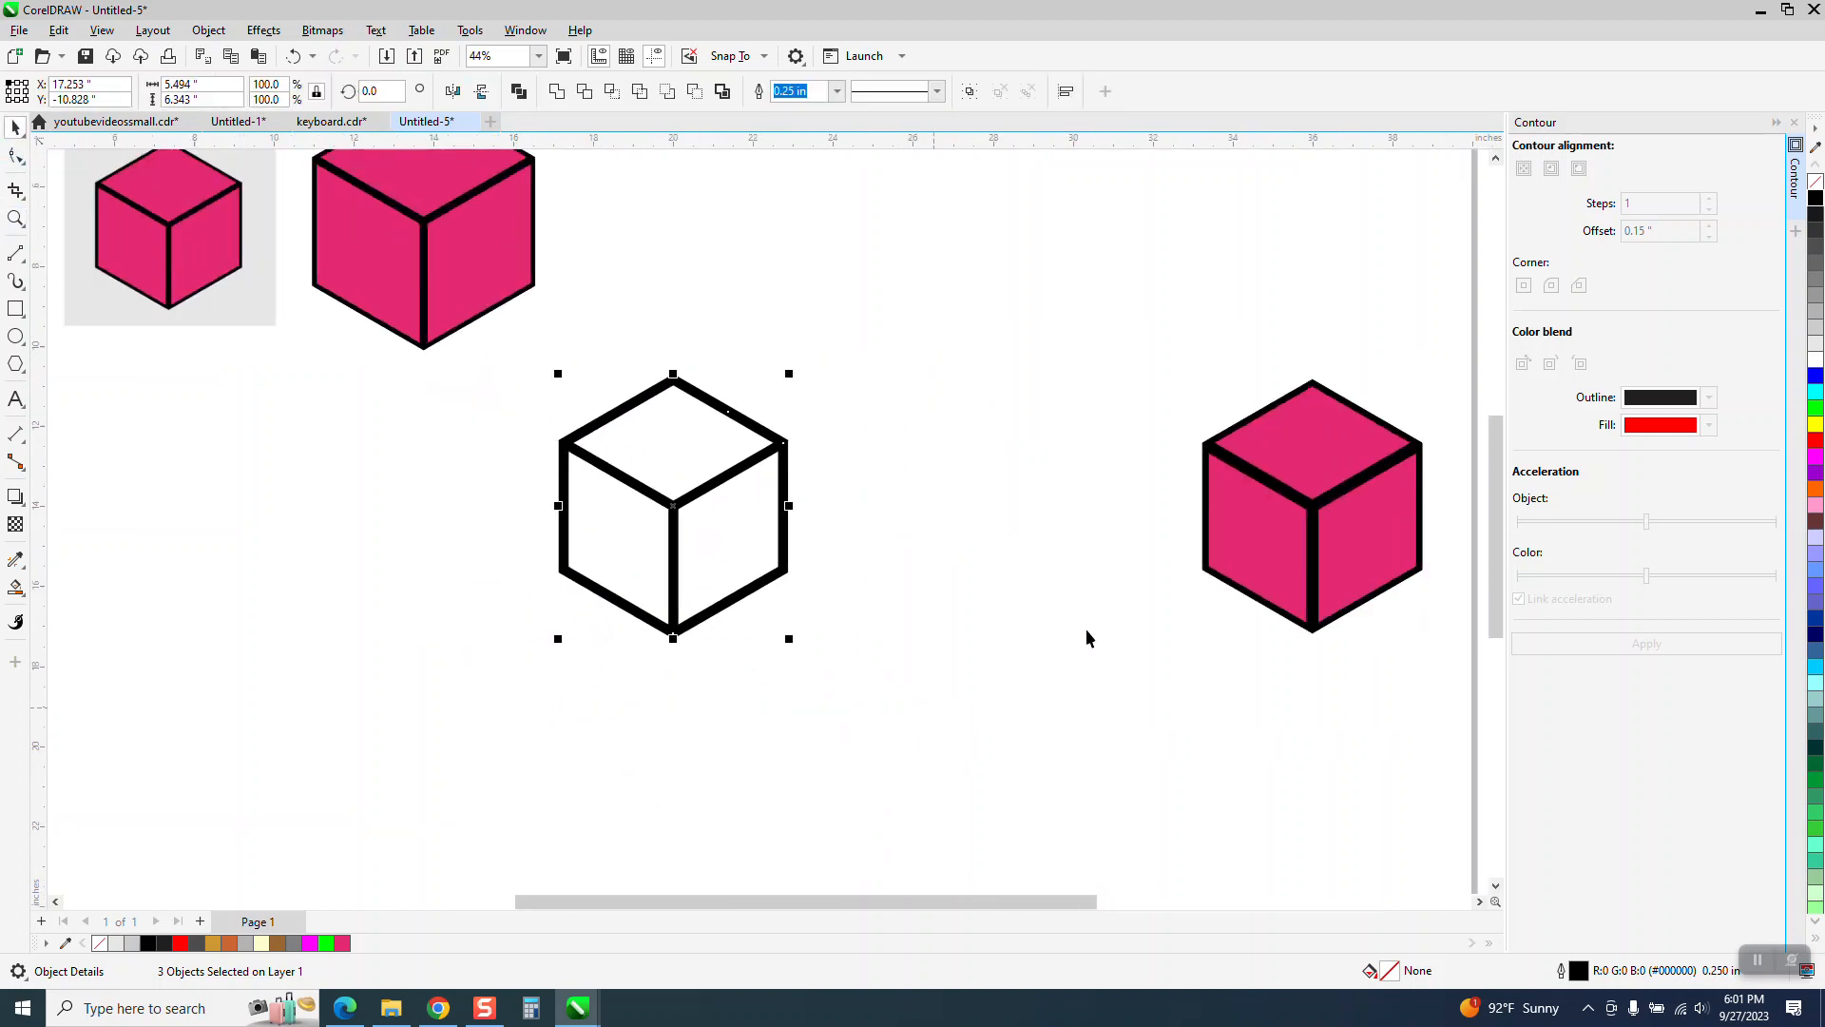
pyautogui.hotkey('ctrl', 'd')
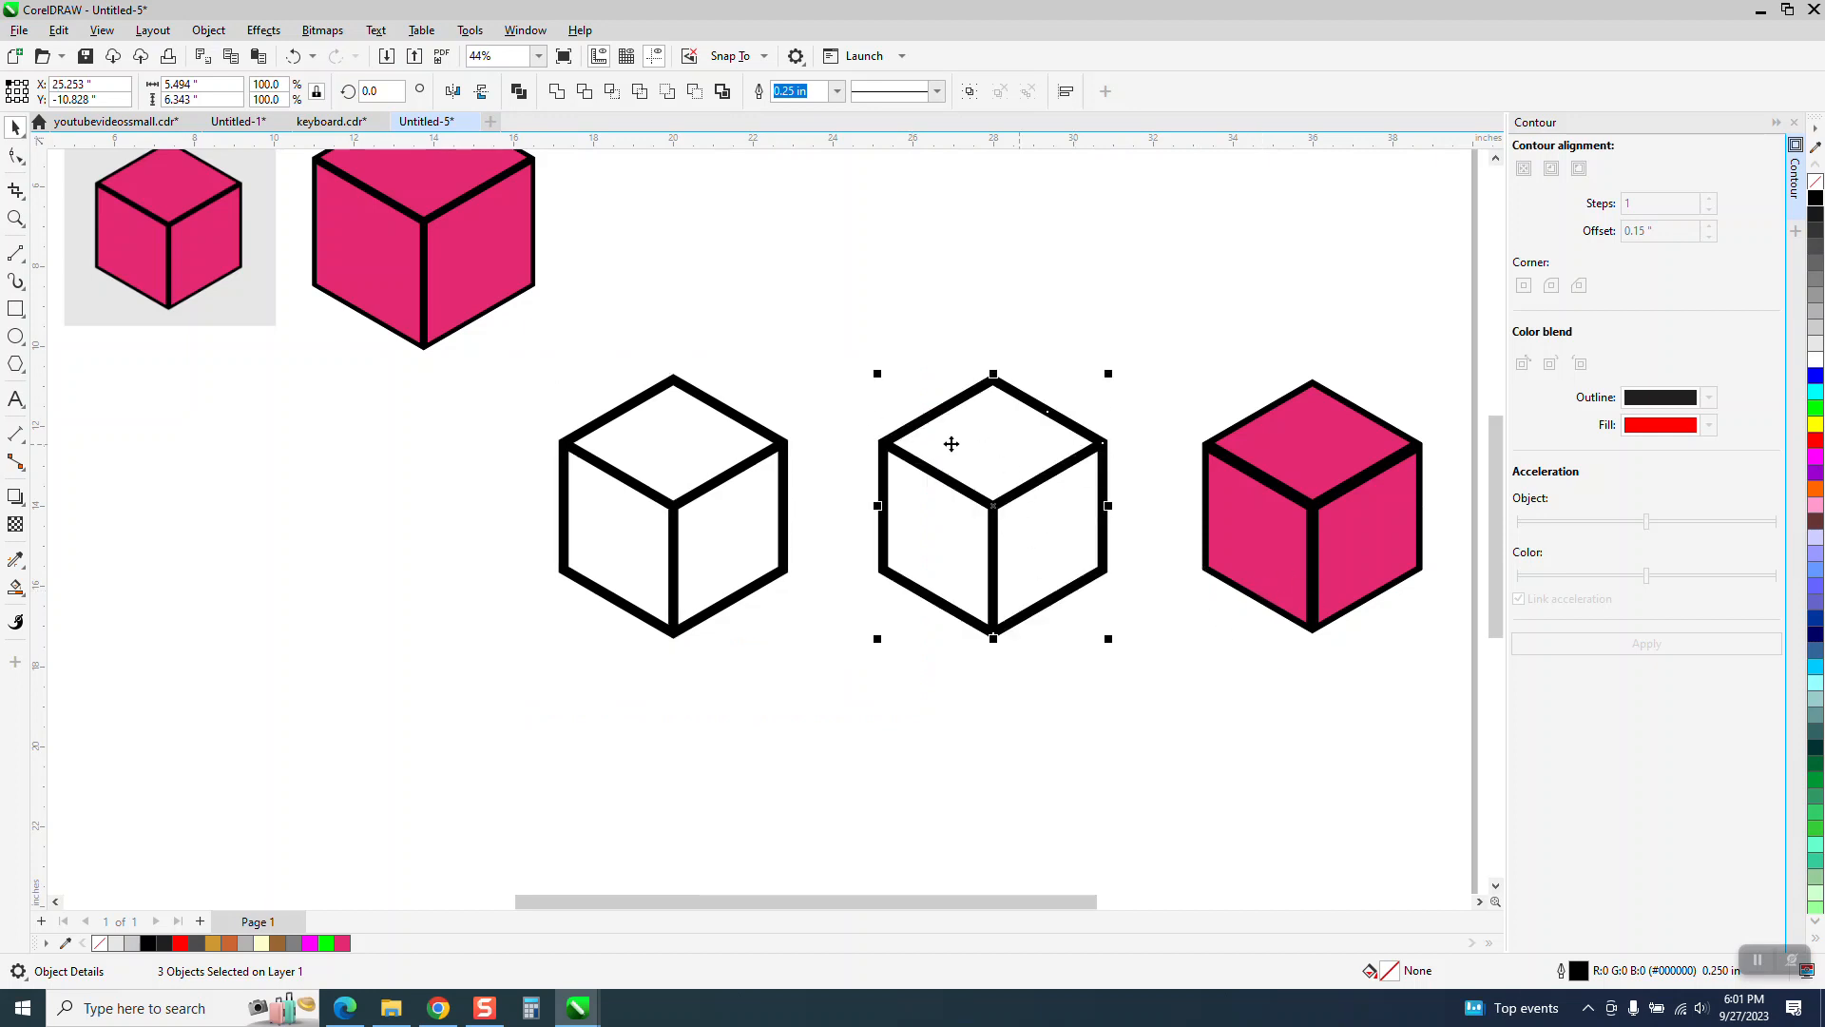
pyautogui.click(208, 31)
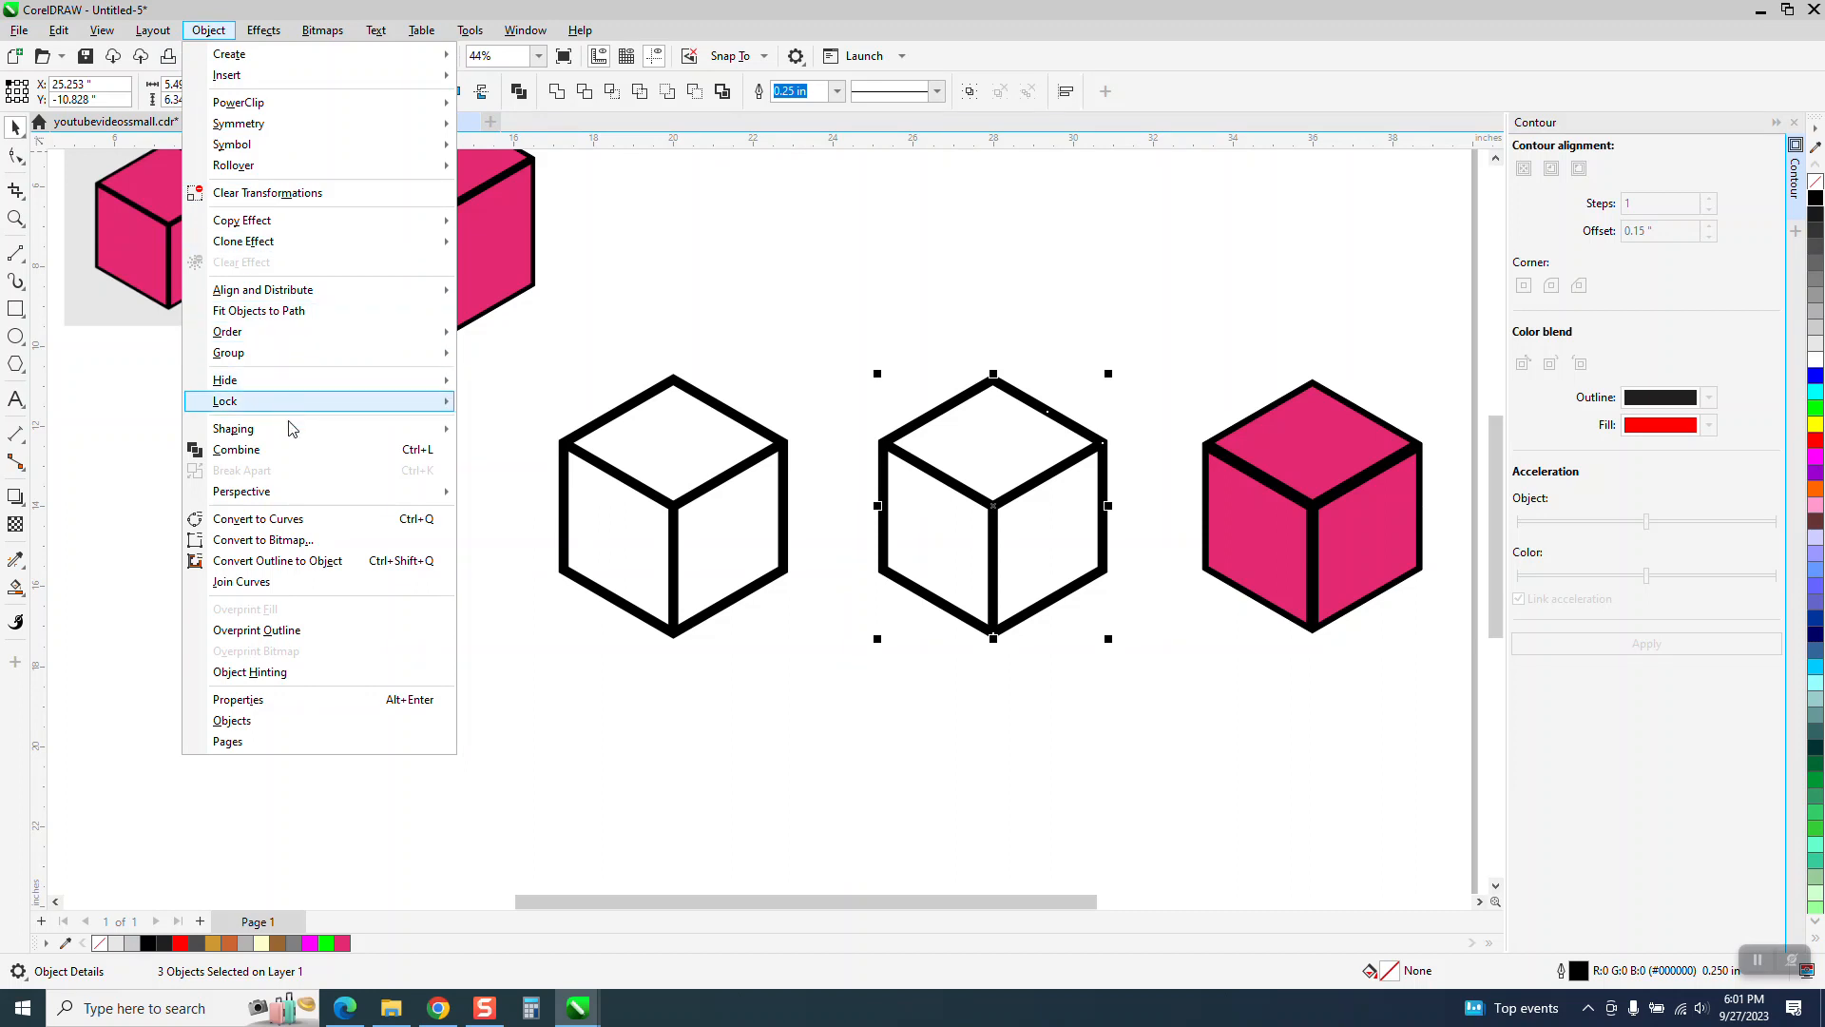
pyautogui.click(285, 561)
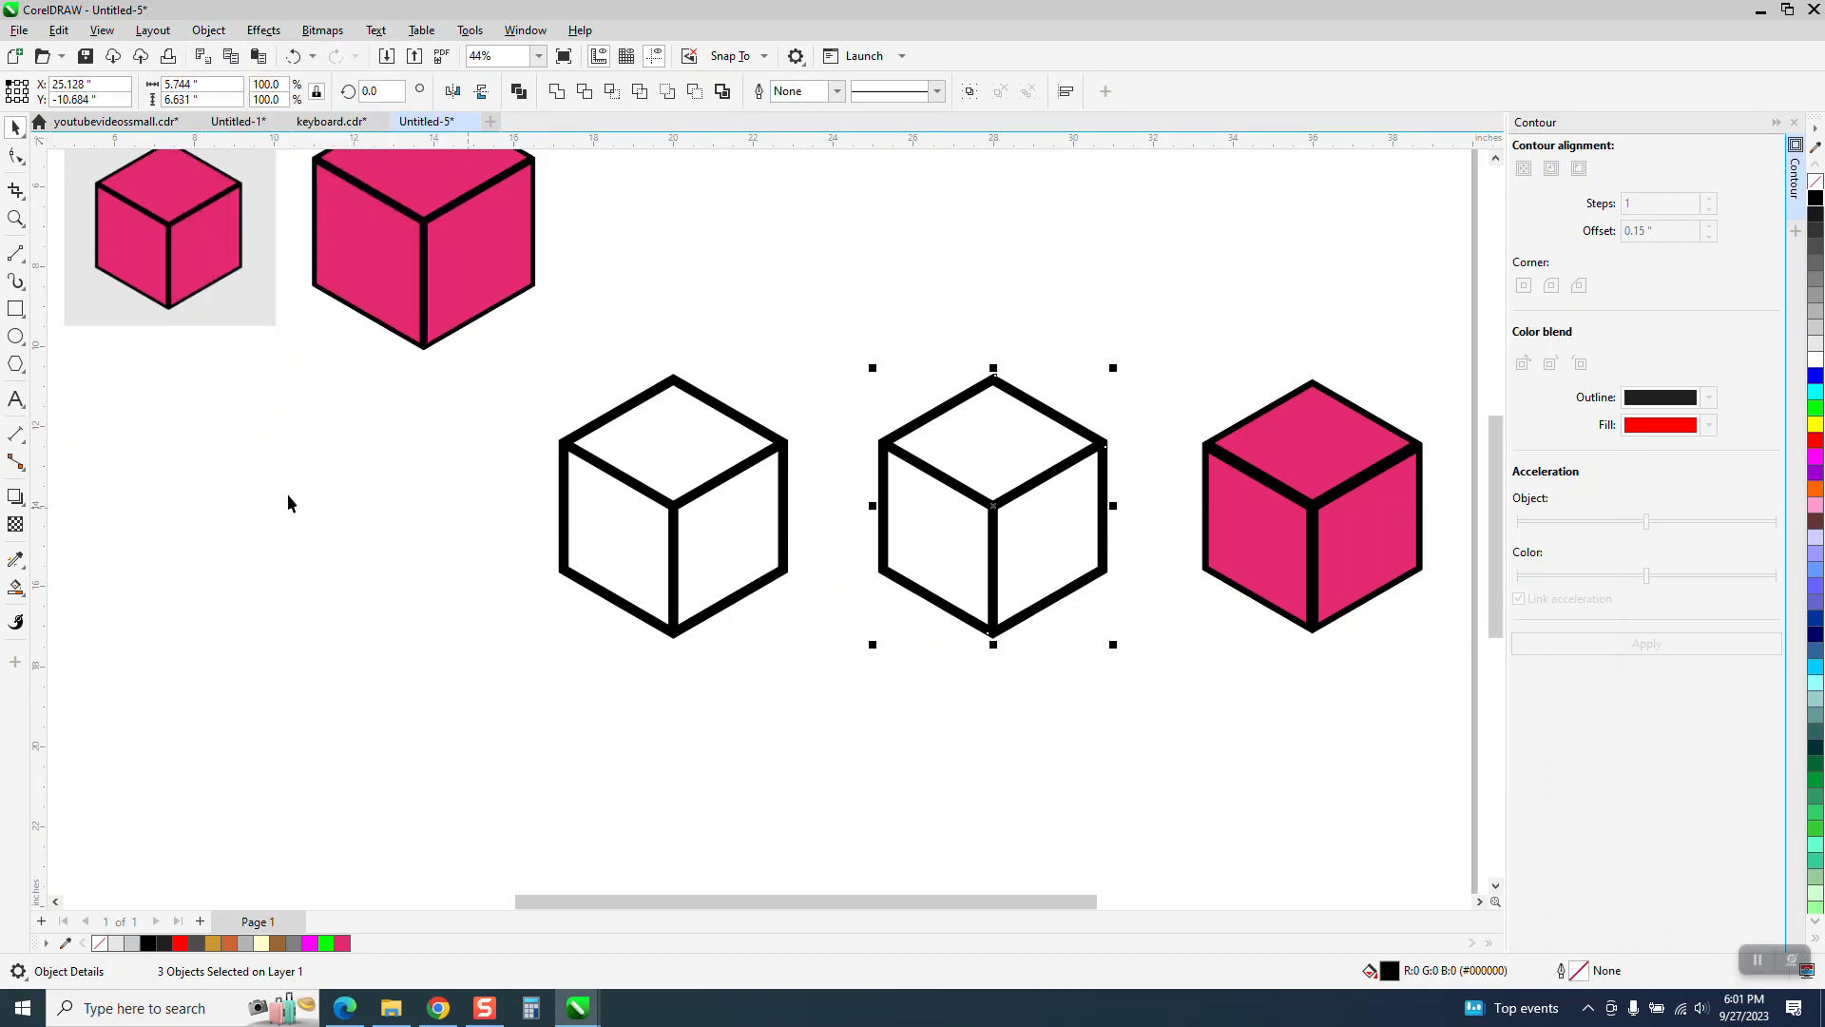
# Smart-fill the top, left and right faces of the unconverted outline cube in pink with no outline
pyautogui.click(16, 588)
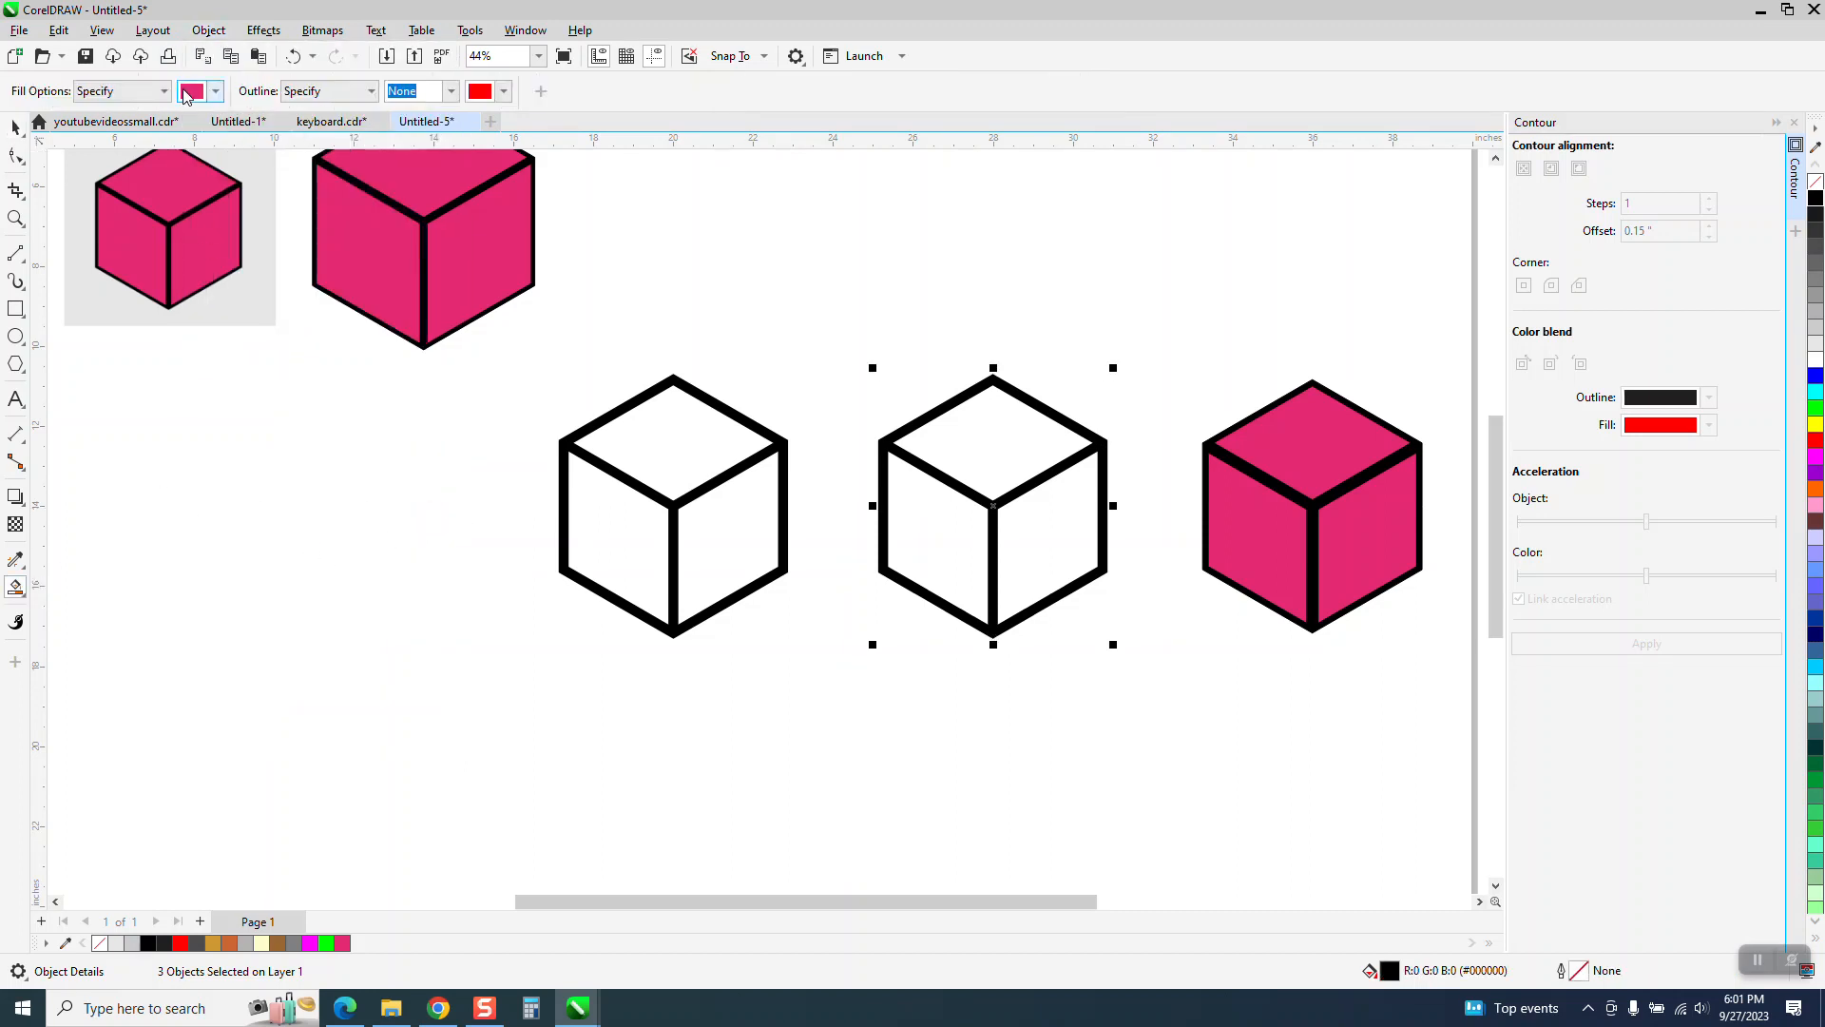
pyautogui.click(697, 447)
pyautogui.click(622, 532)
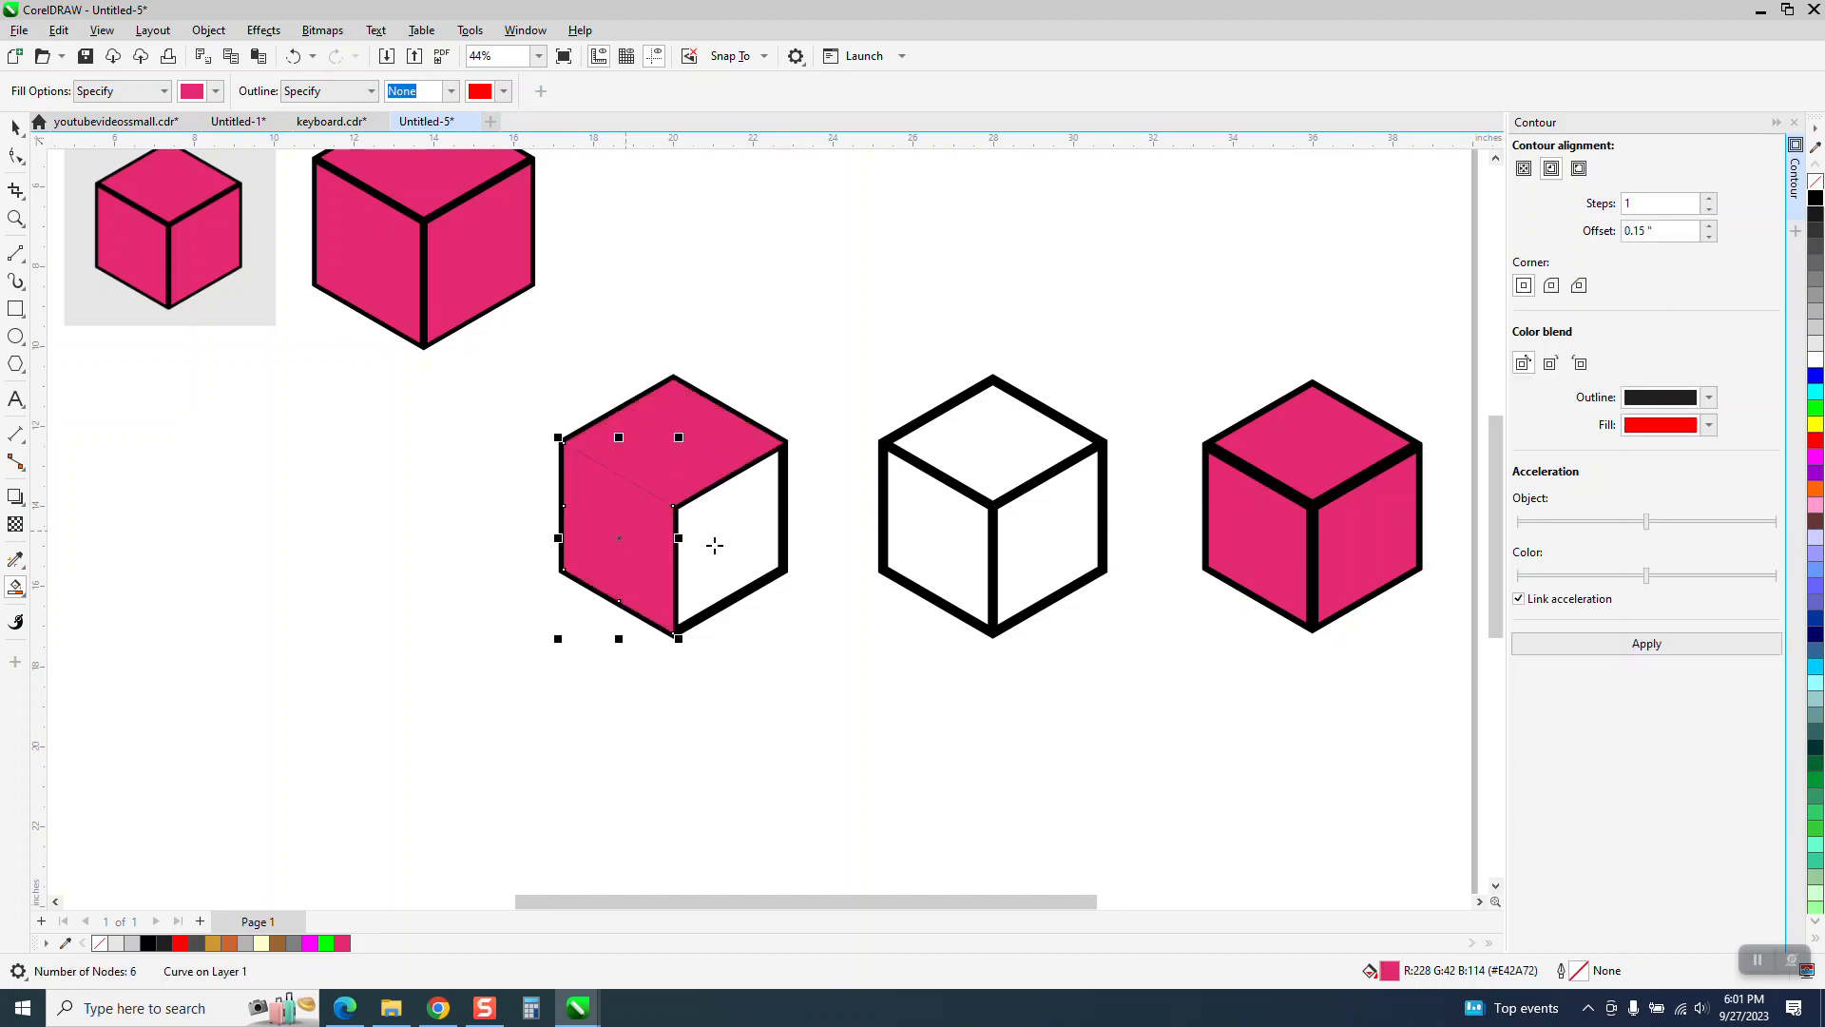
pyautogui.click(731, 544)
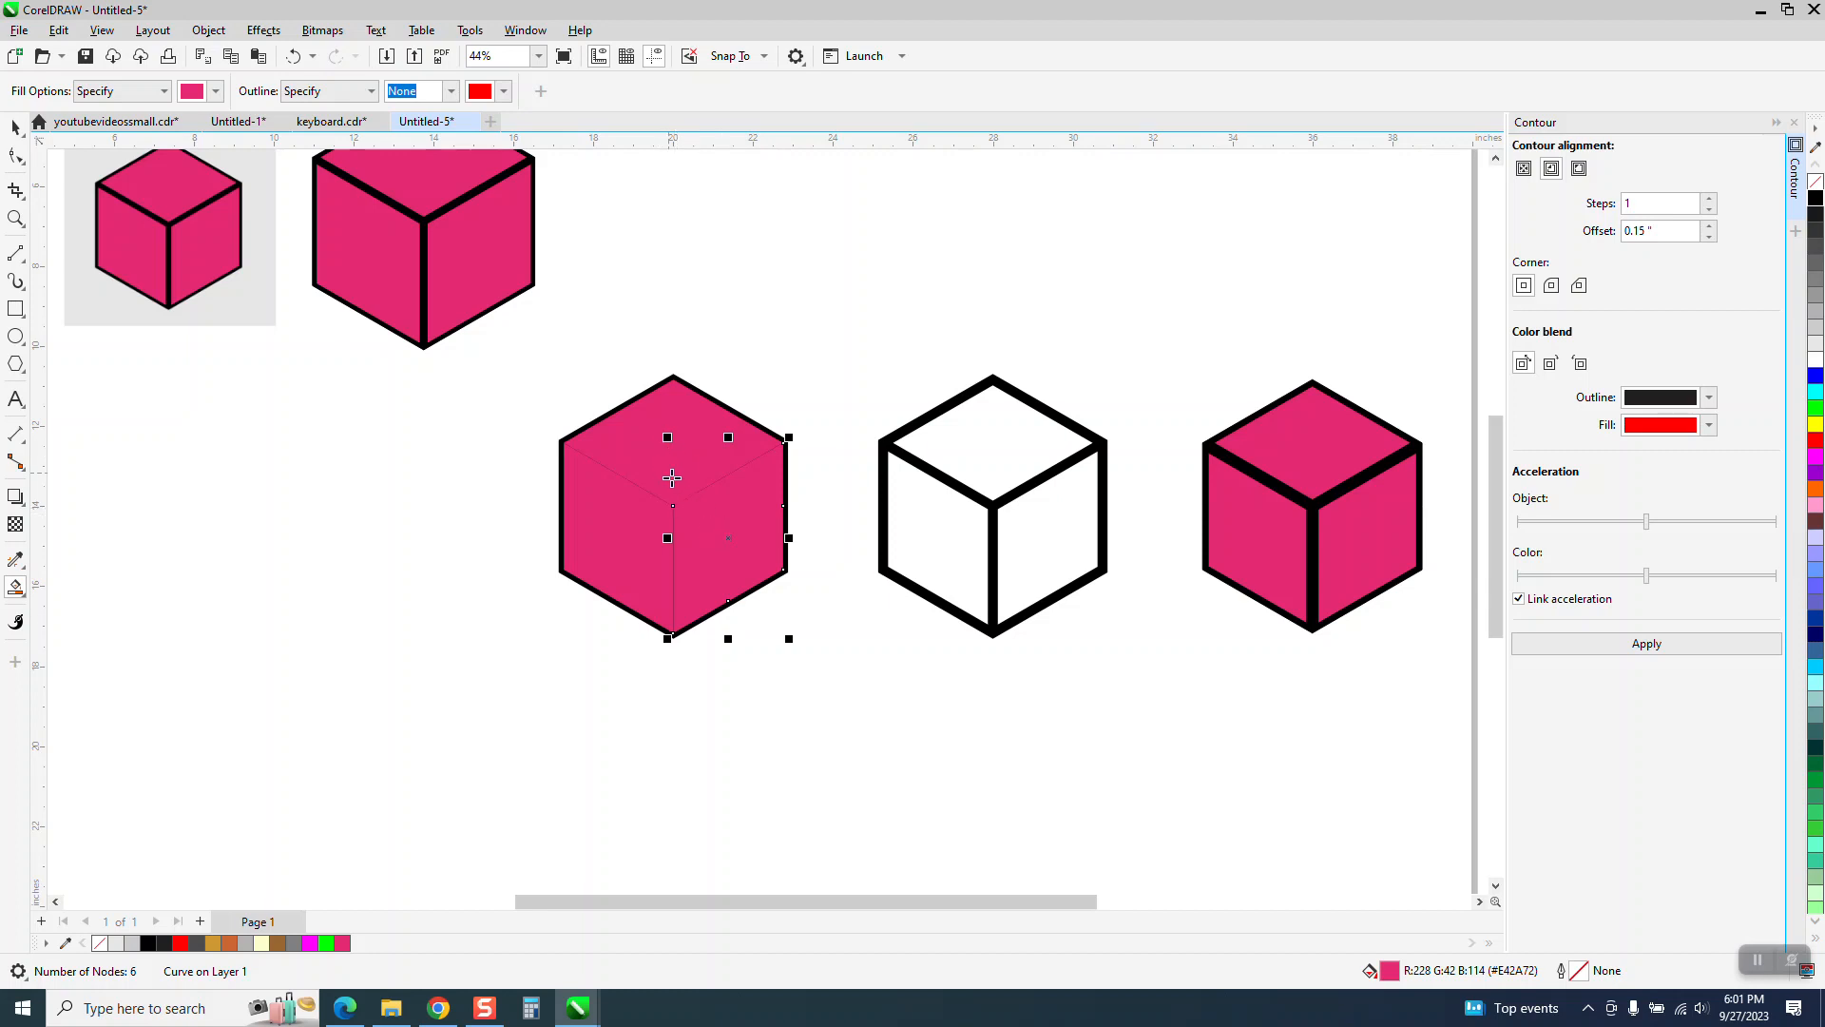
# Smart-fill the top, left and right panels of the cube with converted outlines in pink
pyautogui.click(989, 443)
pyautogui.click(954, 519)
pyautogui.click(1075, 525)
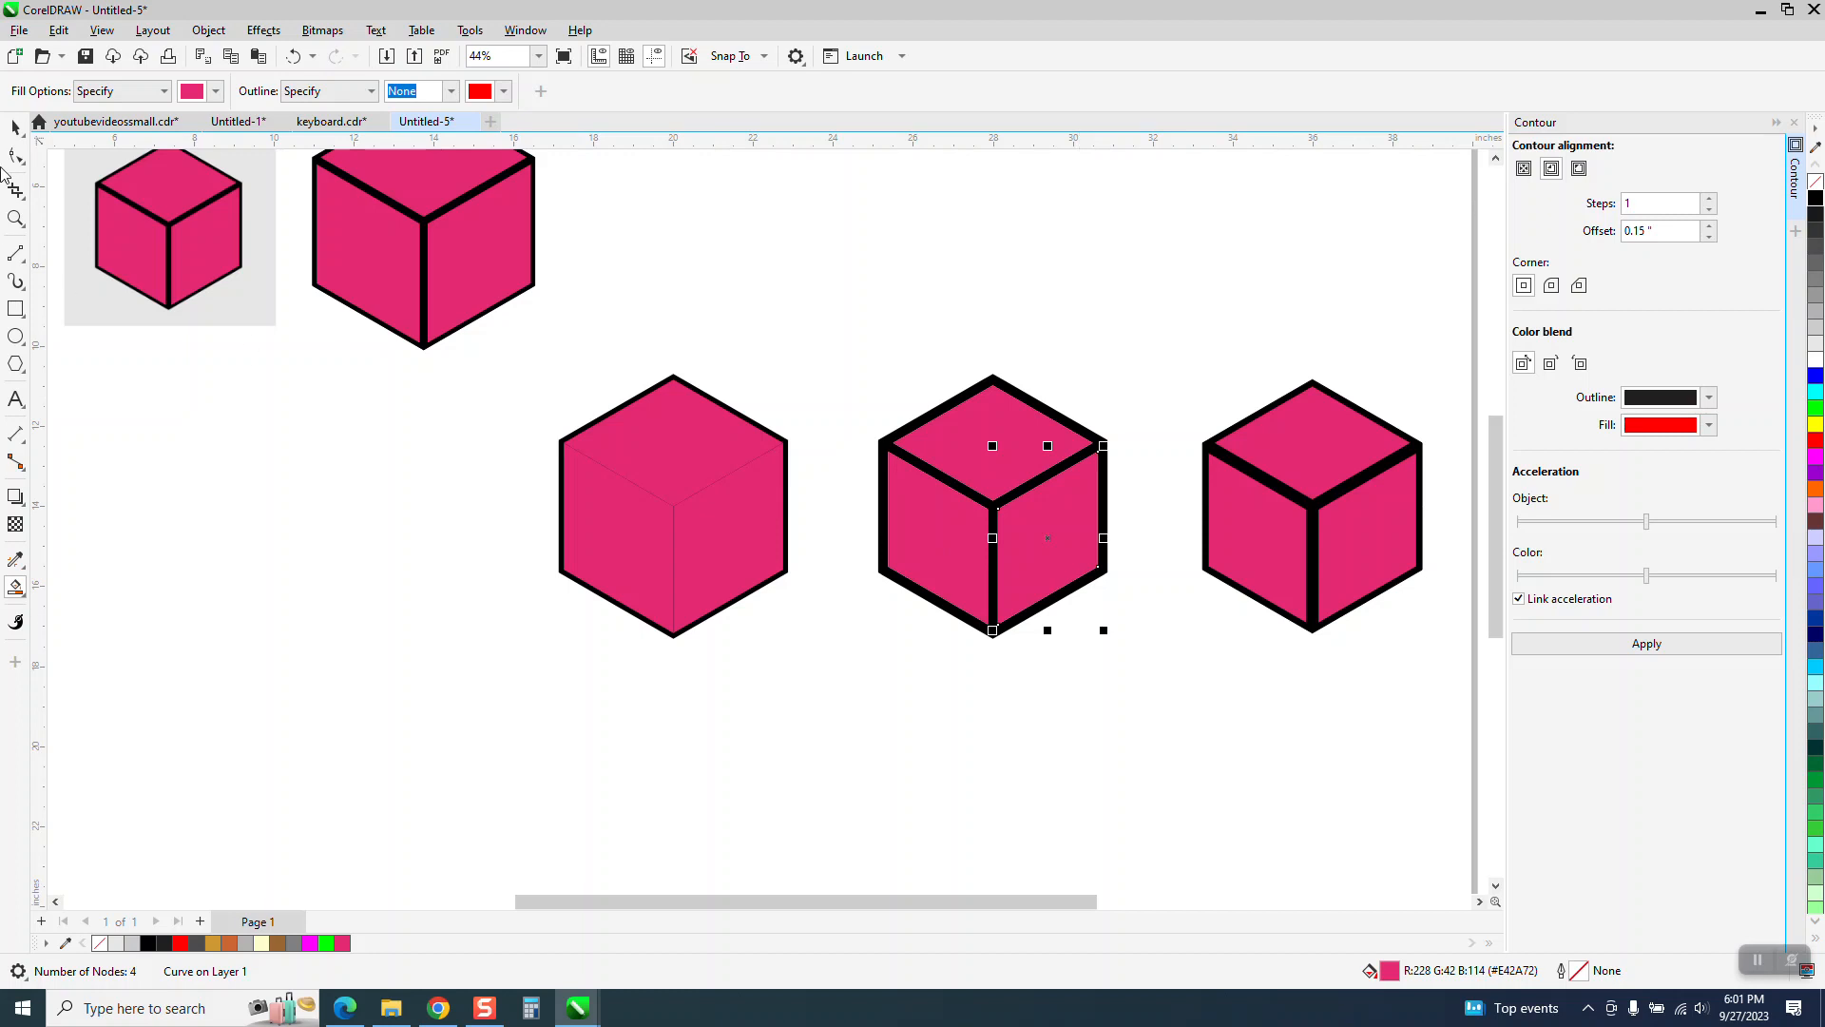
# Move the left pink face out of the unconverted cube into the empty area beside it, leaving the hexagon in place
pyautogui.click(15, 129)
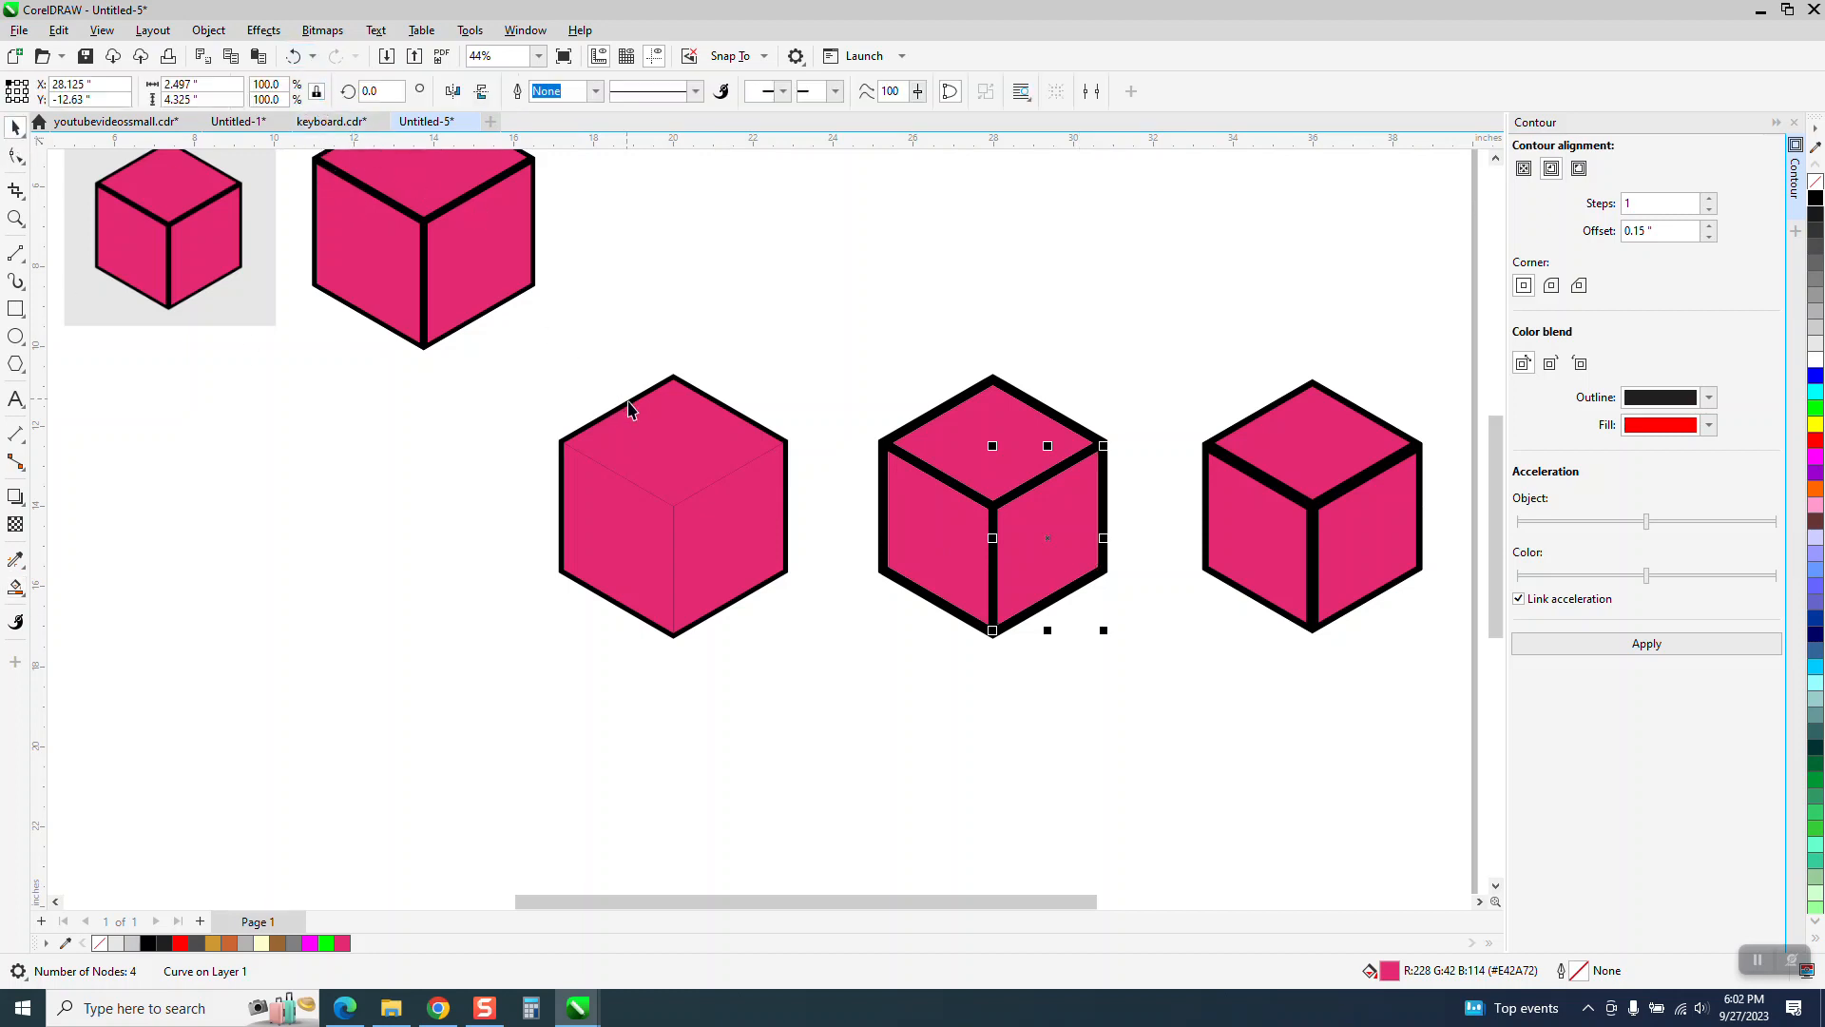
pyautogui.click(668, 511)
pyautogui.moveTo(669, 511); pyautogui.dragTo(470, 561)
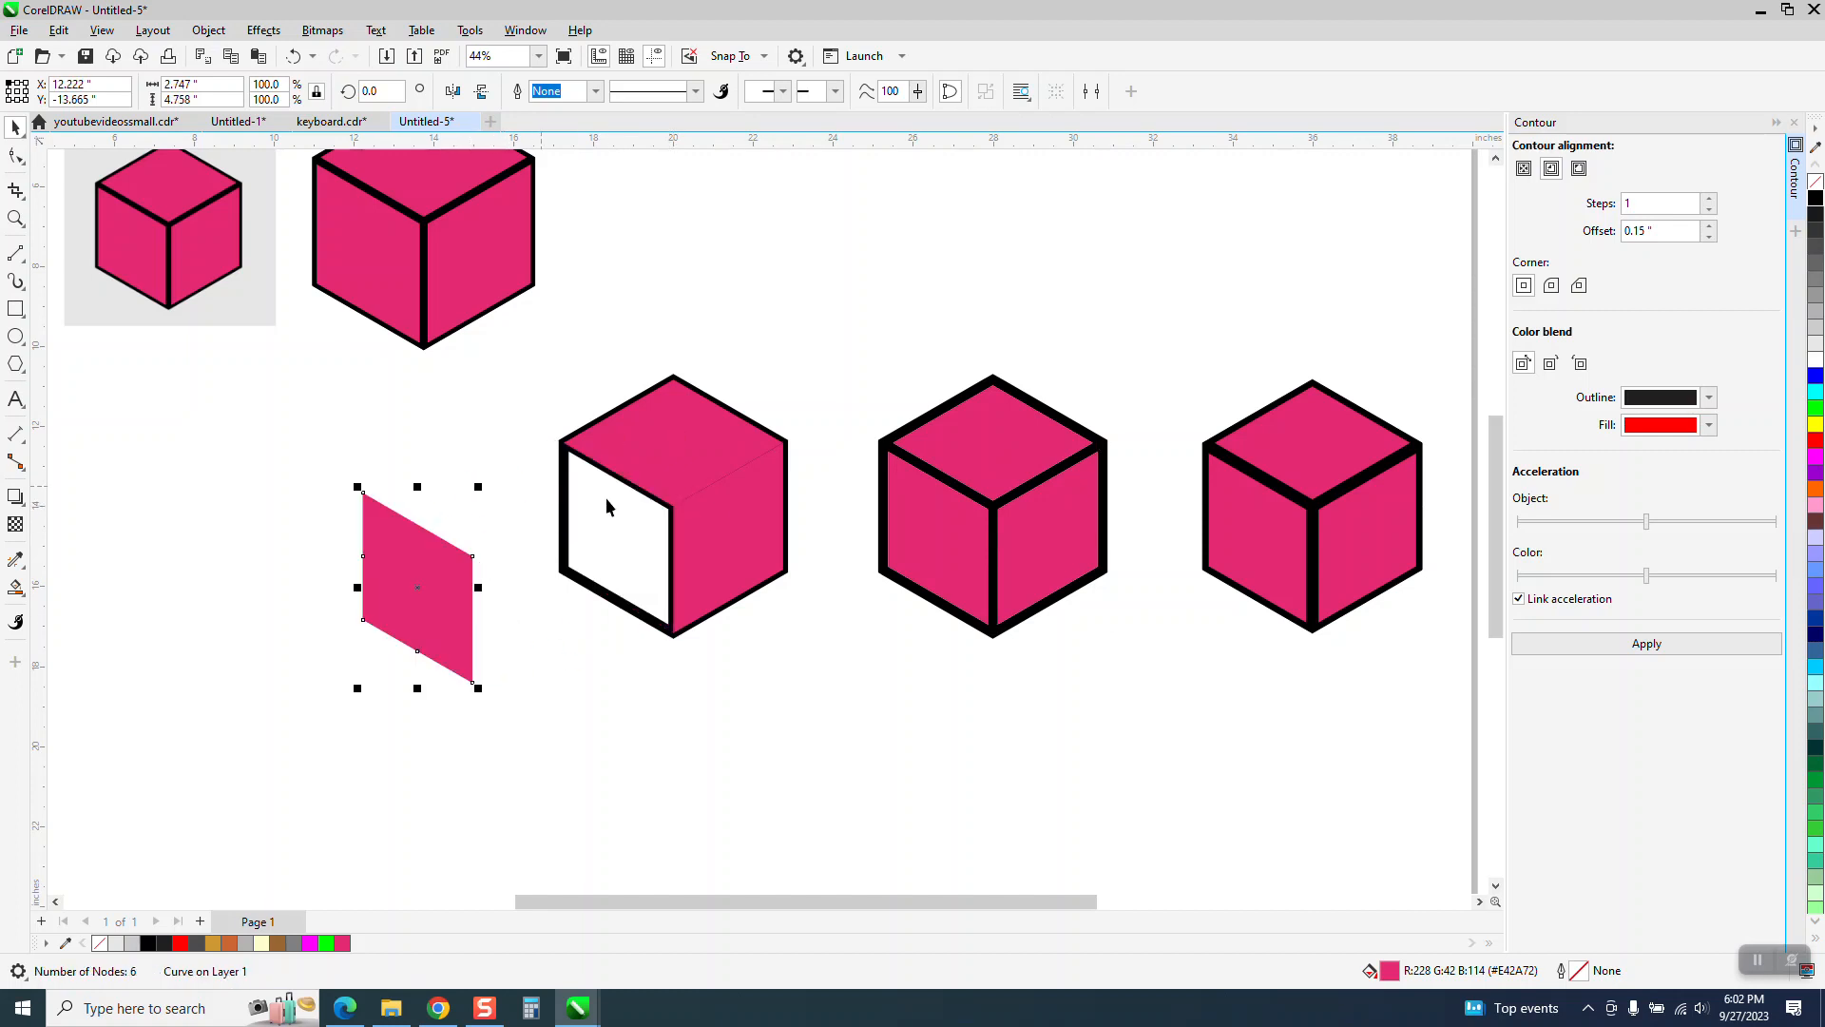
pyautogui.moveTo(626, 549); pyautogui.dragTo(573, 632)
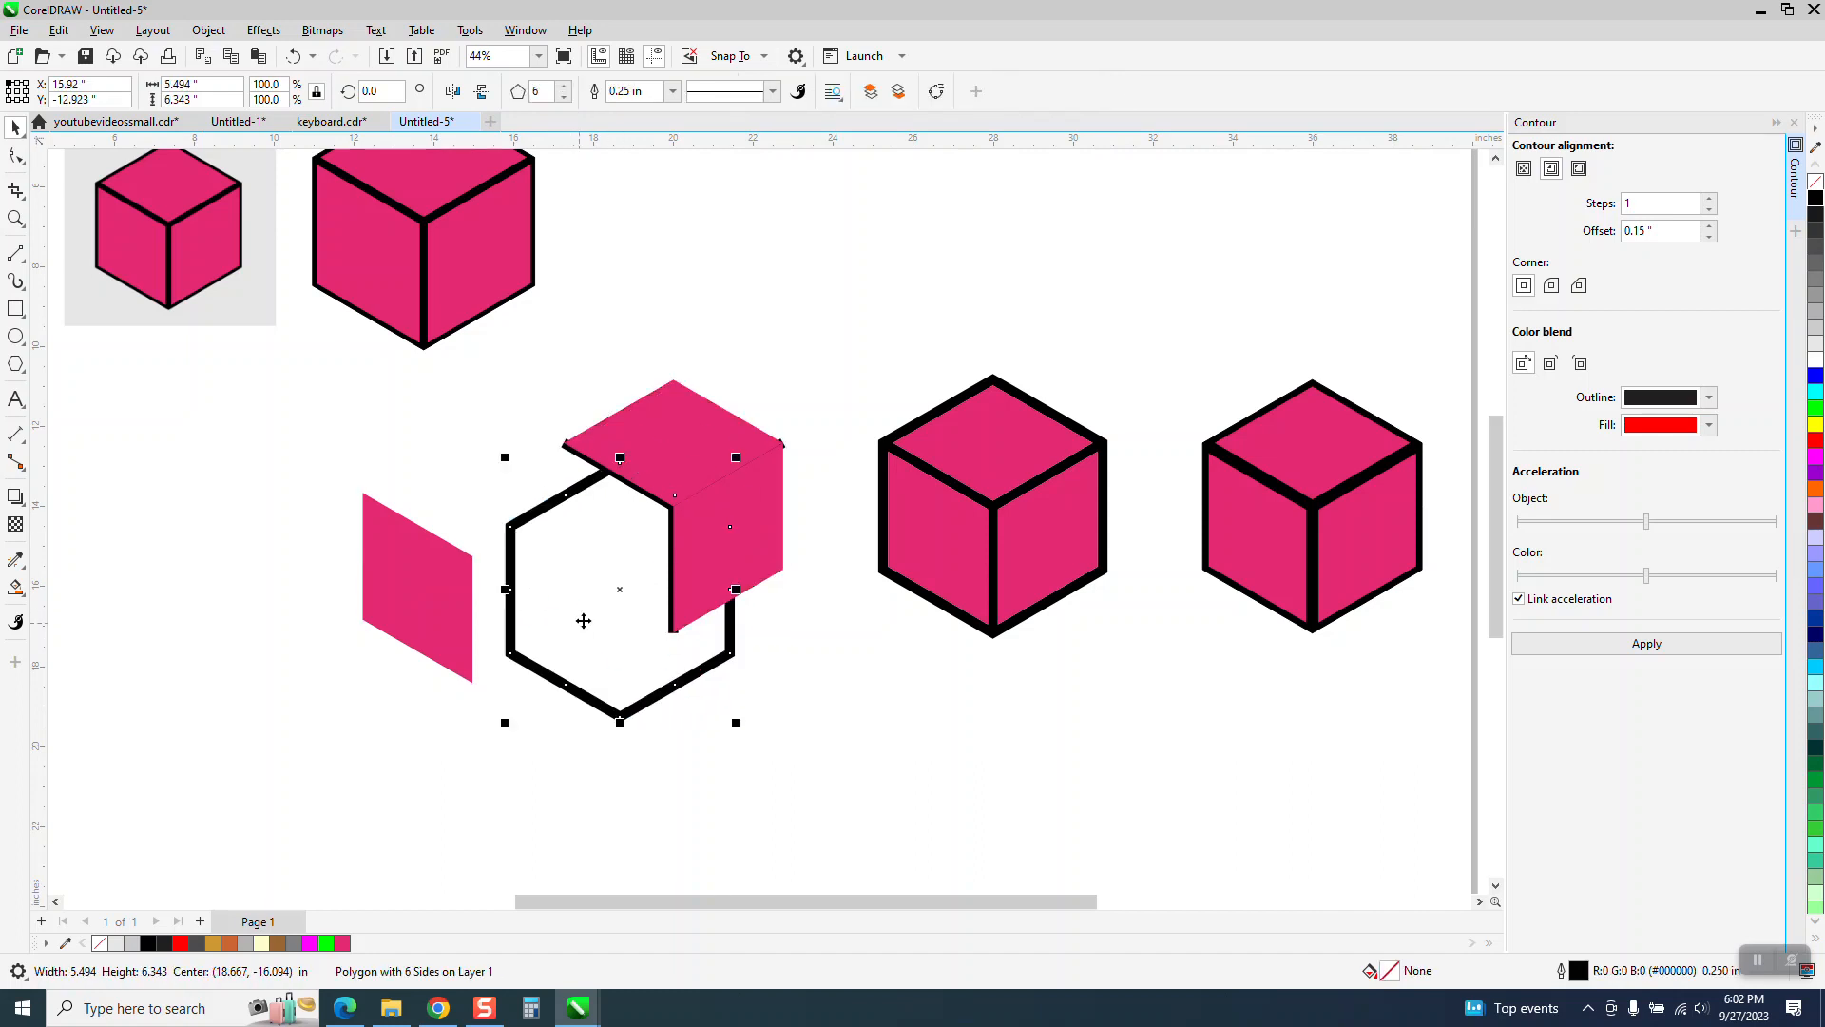
pyautogui.click(293, 56)
# Give the detached pink face a black outline 0.25 in wide
pyautogui.click(417, 585)
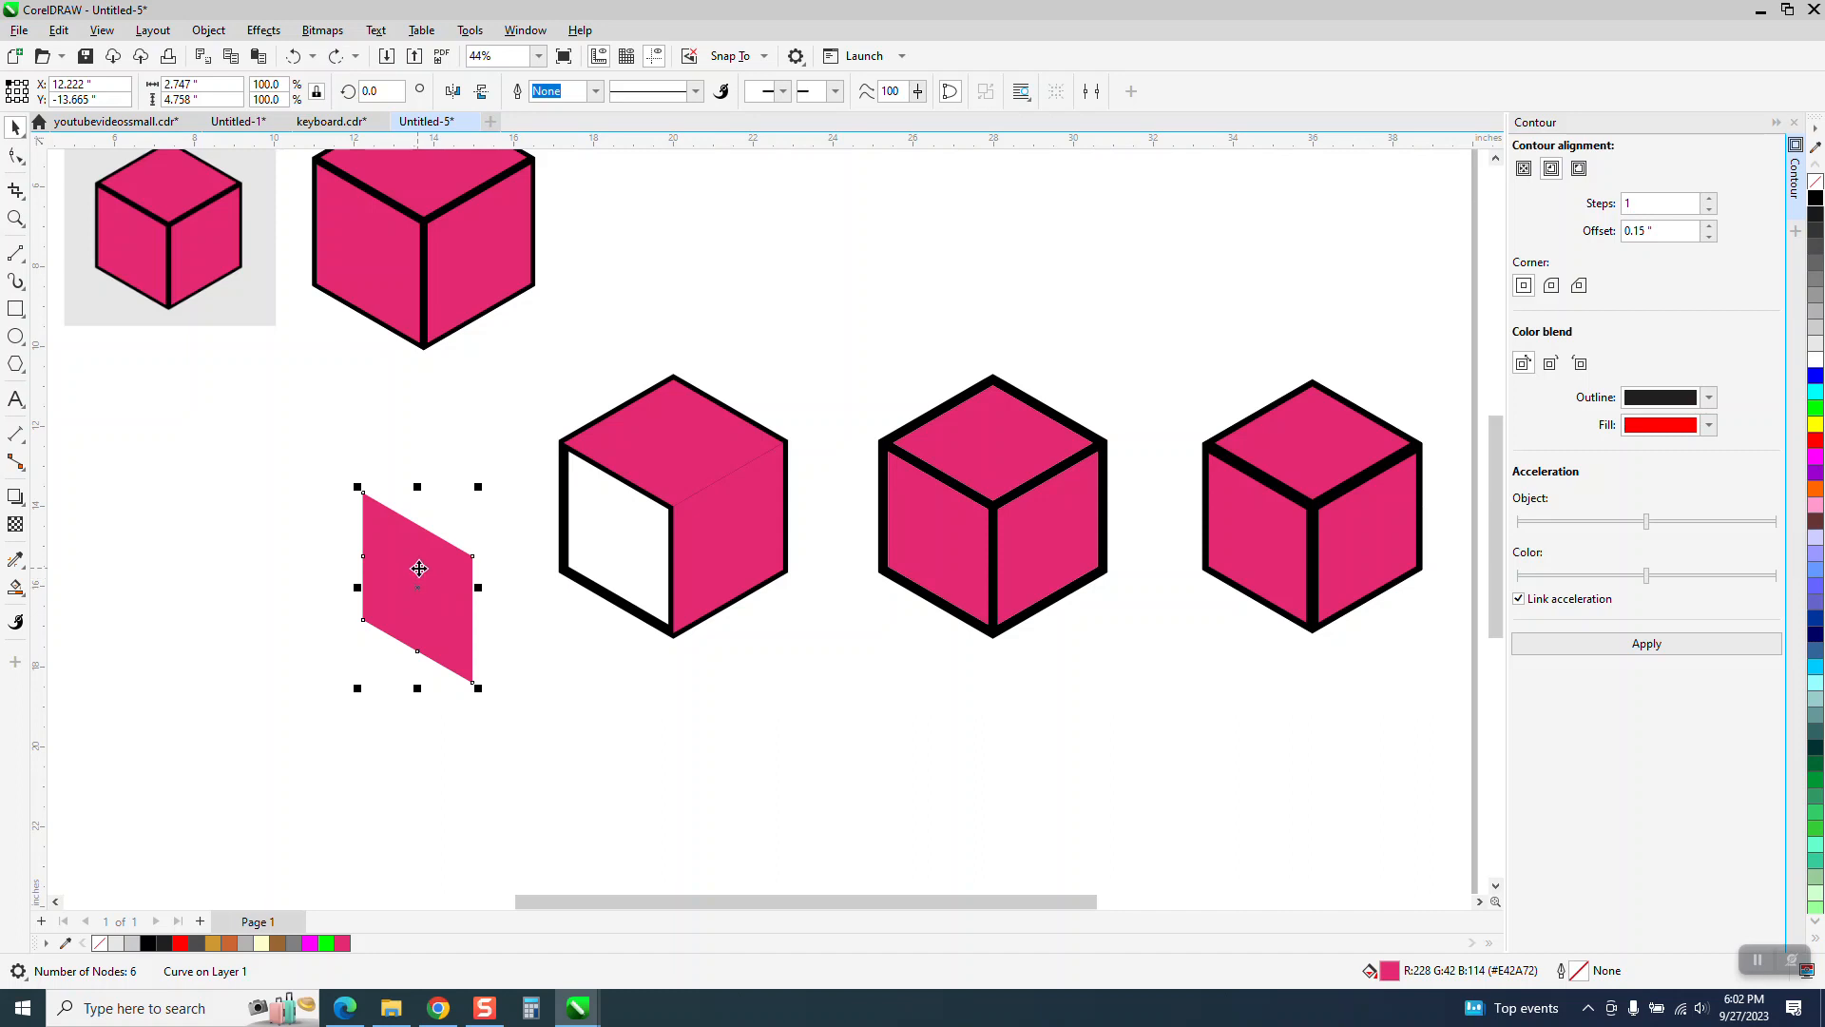
pyautogui.rightClick(1816, 199)
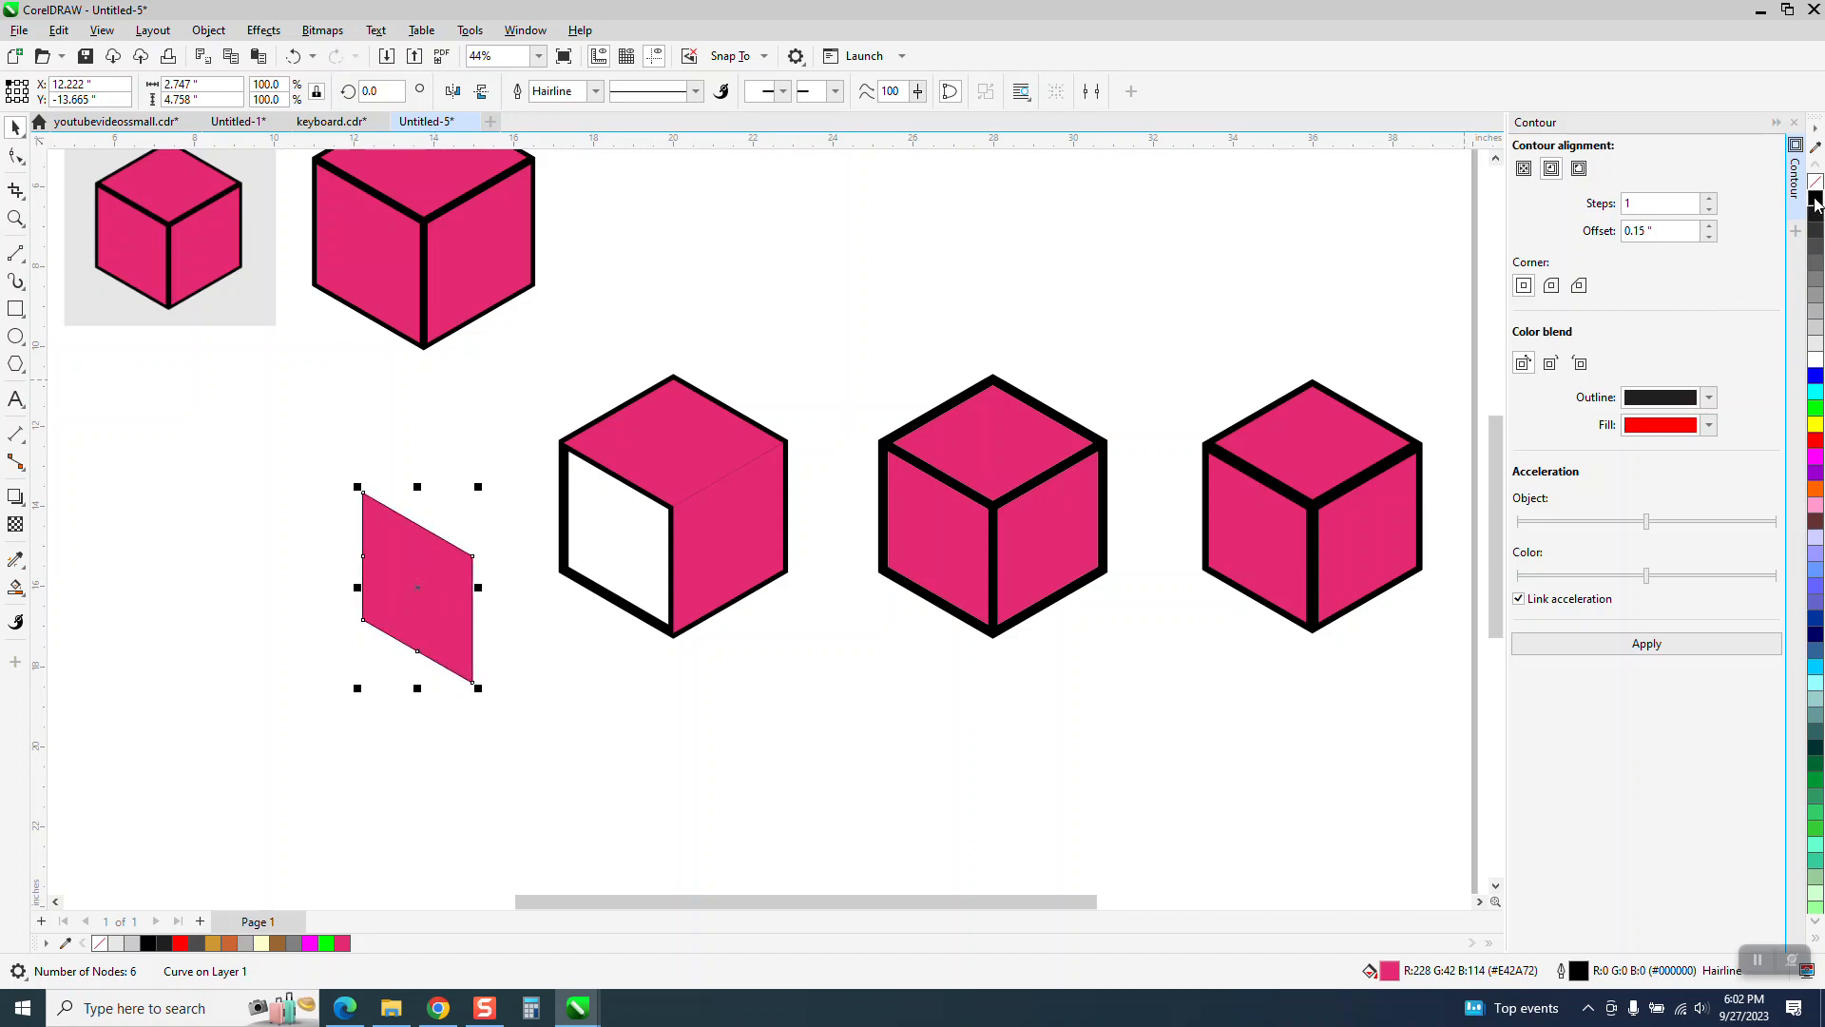
pyautogui.click(596, 92)
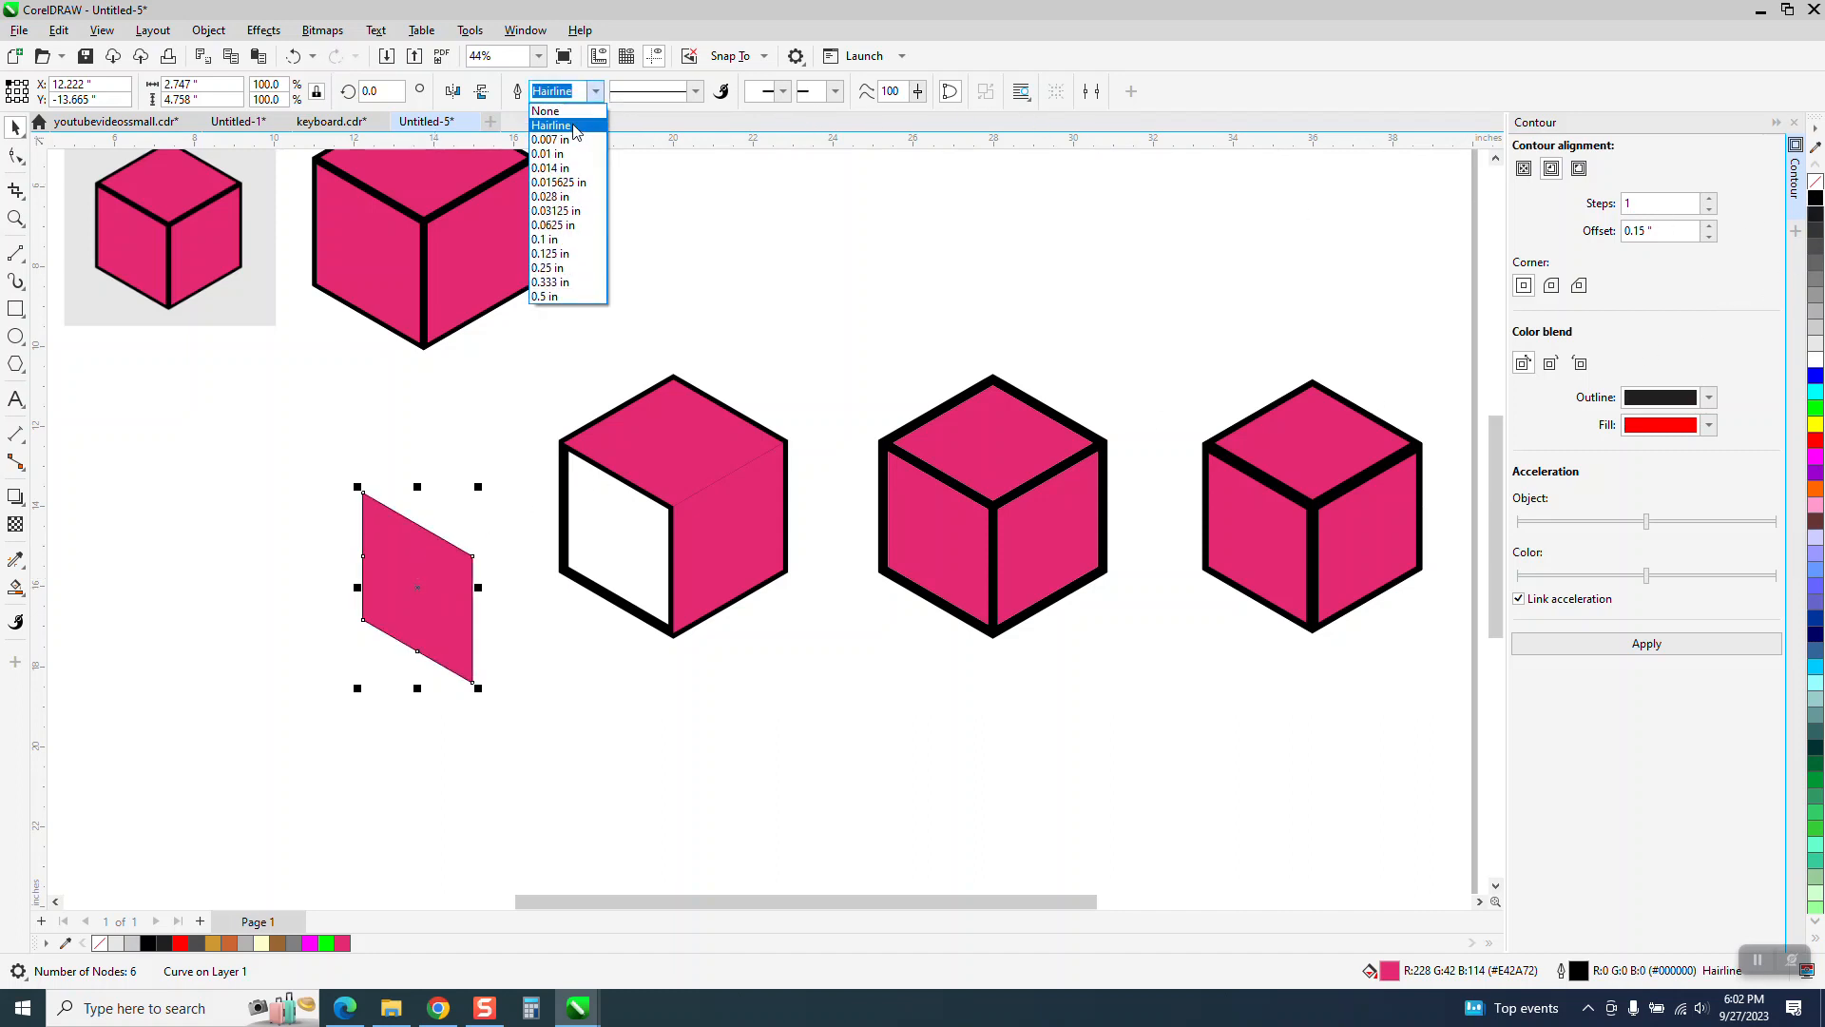
pyautogui.click(560, 269)
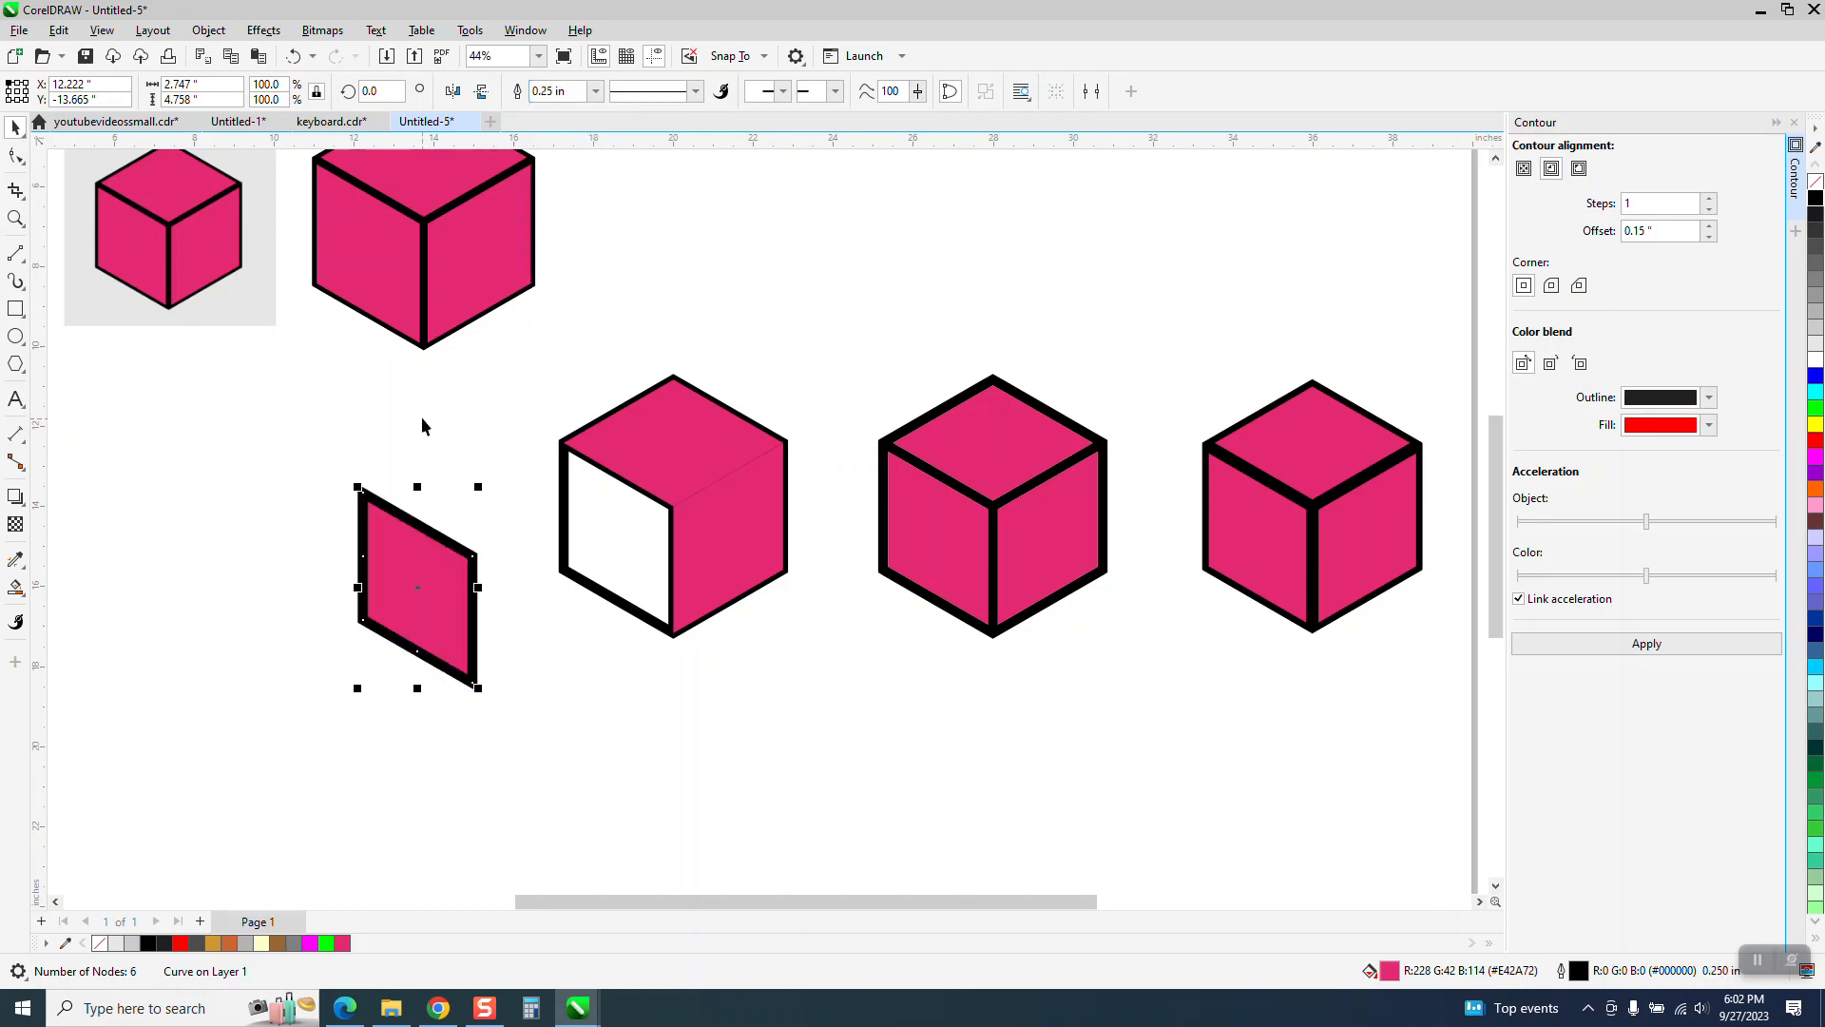
# Move the outlined pink face back over the open left side of the unconverted cube and deselect it
pyautogui.moveTo(273, 441); pyautogui.dragTo(608, 735)
pyautogui.press('Right')
pyautogui.press('Left')
pyautogui.press('Up')
pyautogui.press('Right')
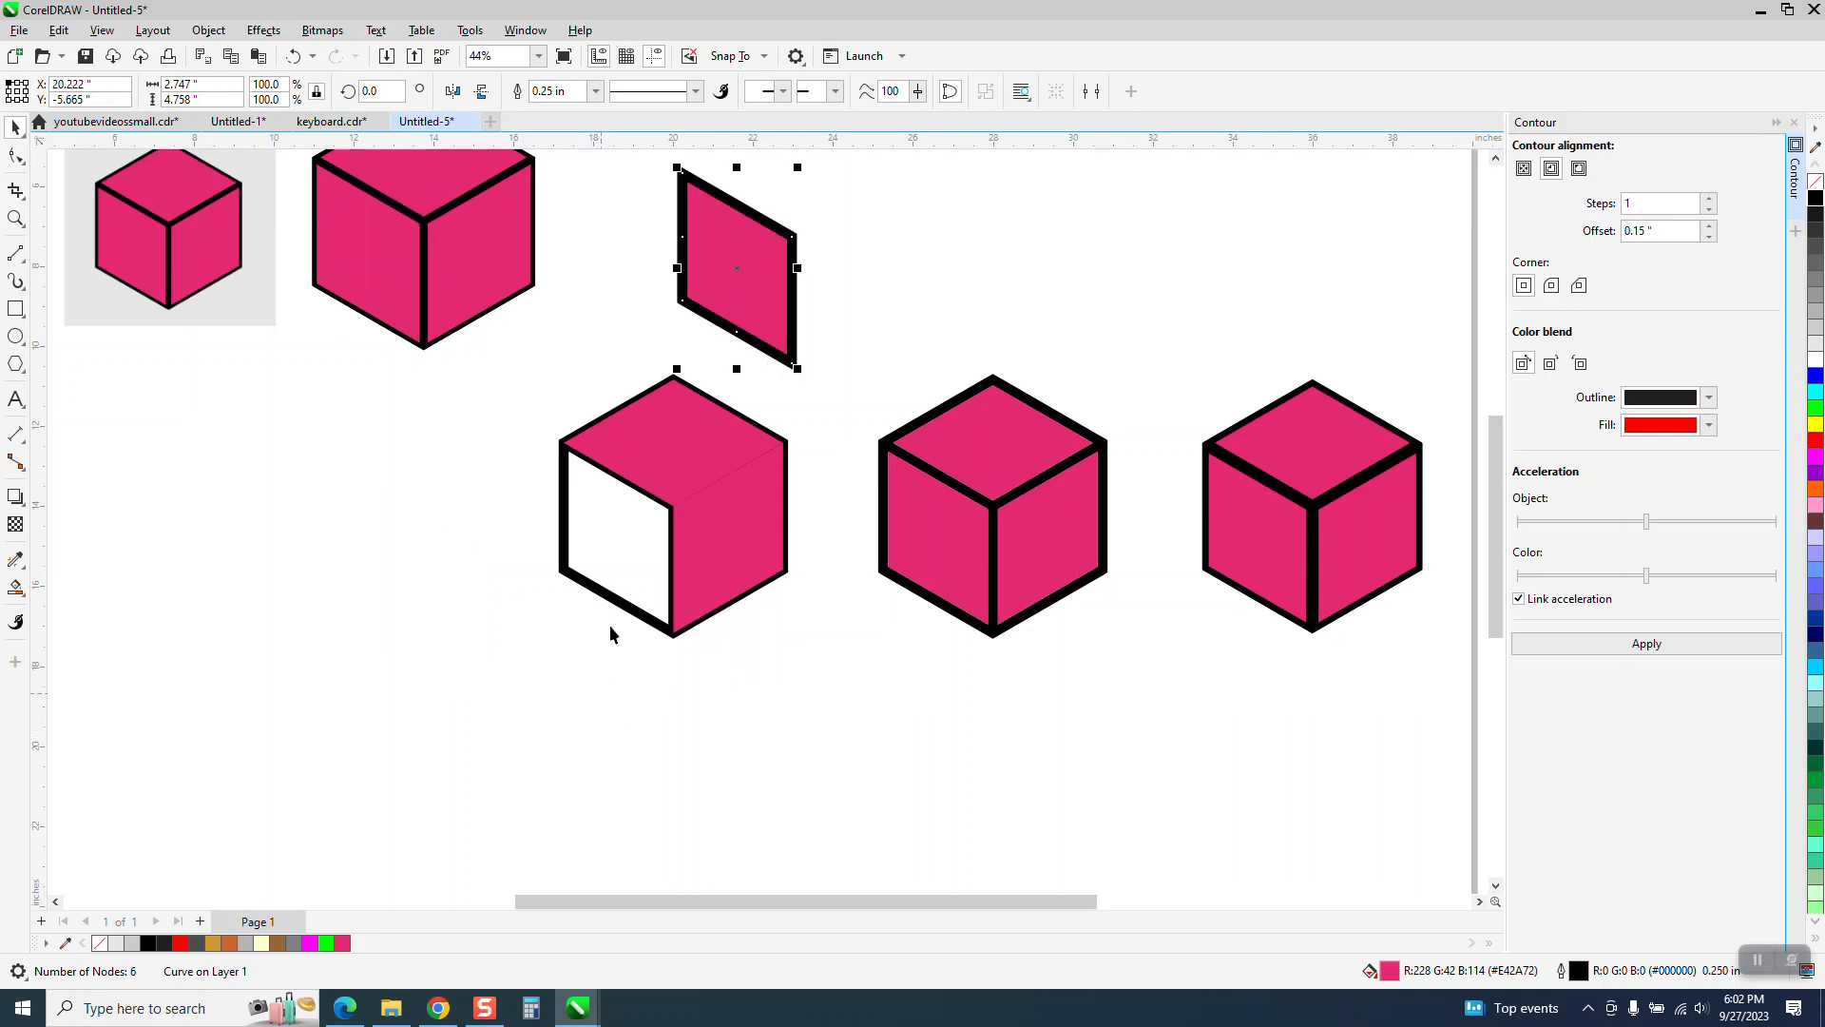
pyautogui.moveTo(798, 315); pyautogui.dragTo(633, 542)
pyautogui.click(454, 561)
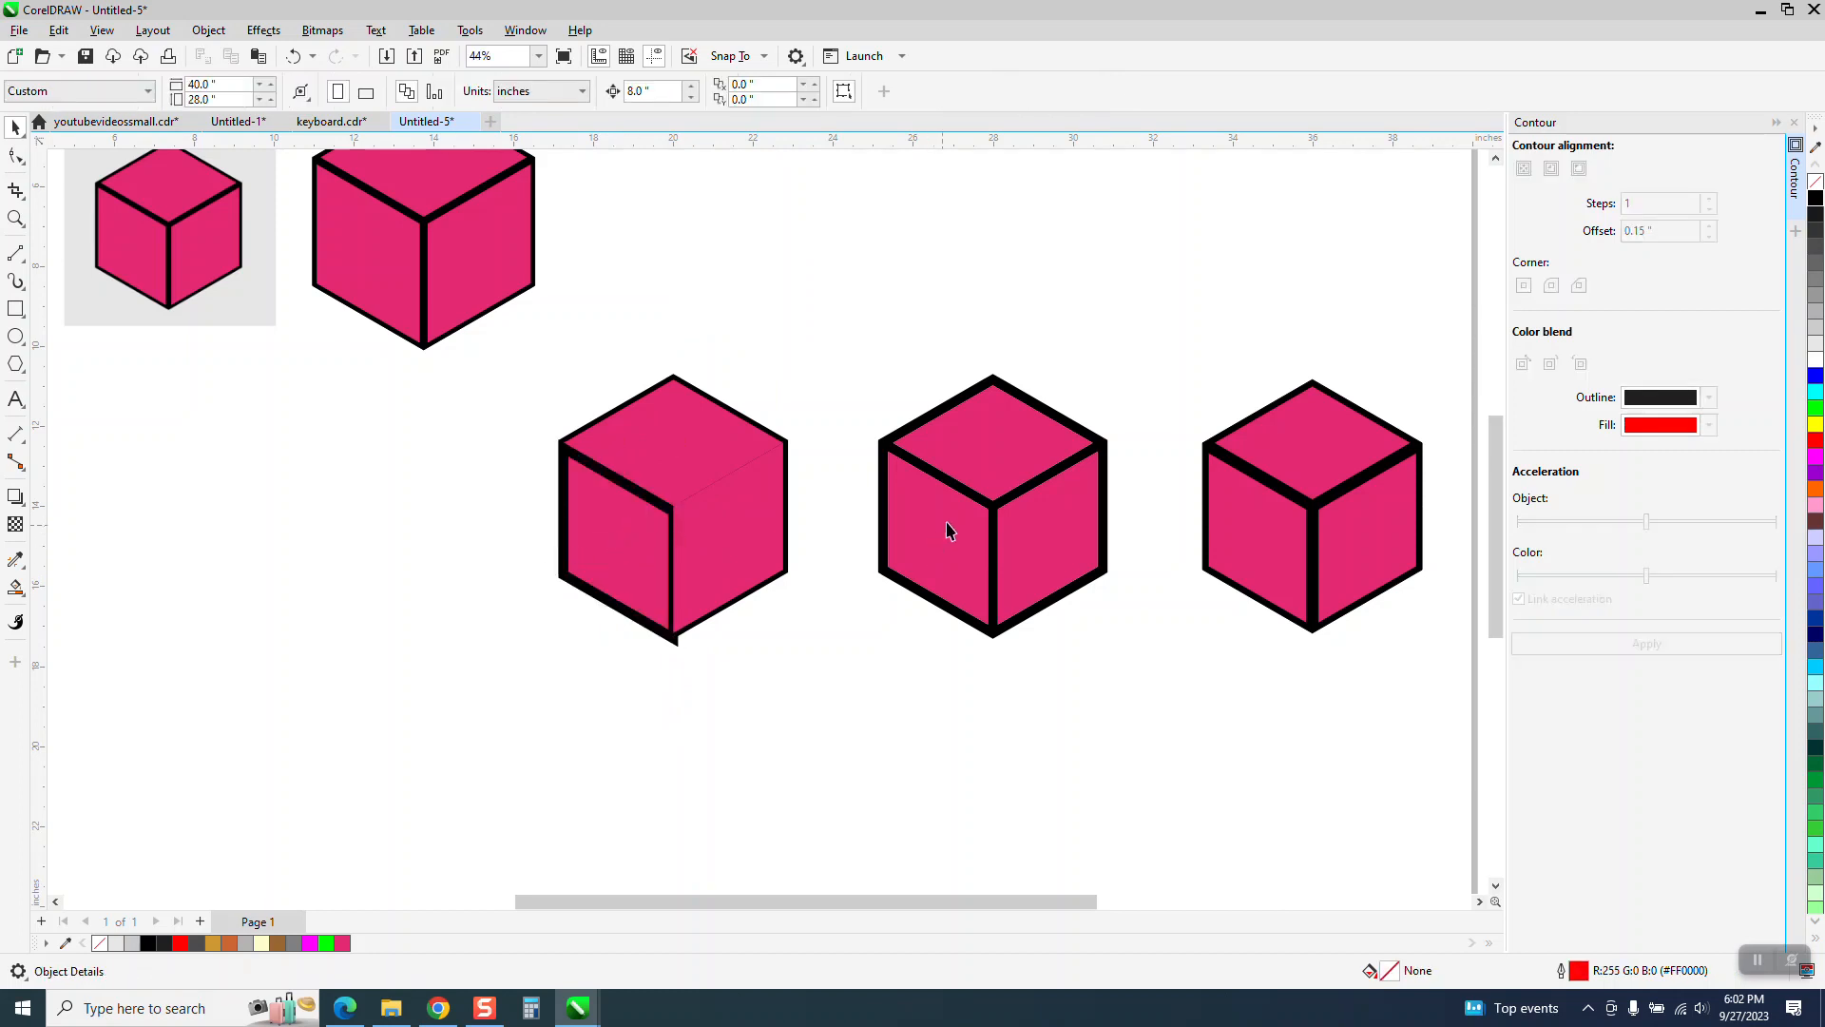
# Examine the edges of the larger pink cube beside the grey-background reference image up close
pyautogui.scroll(-1, 1054, 511)
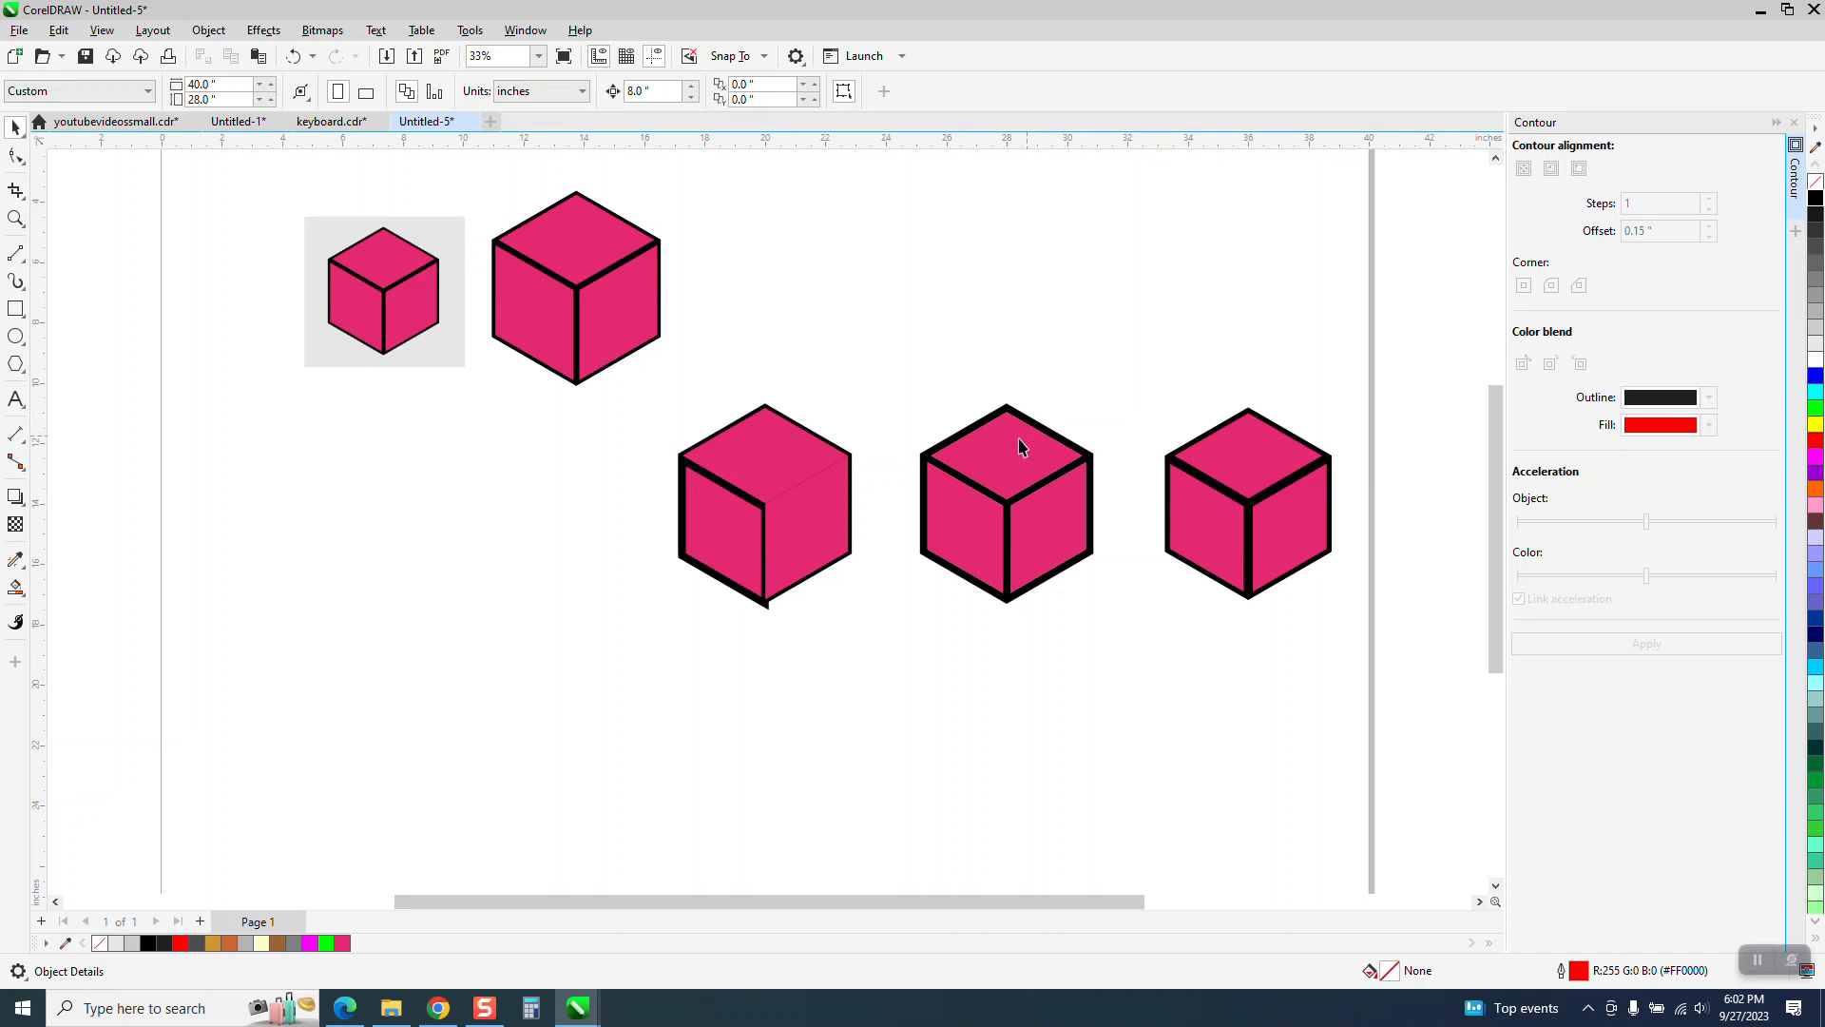
pyautogui.click(15, 218)
pyautogui.moveTo(460, 185); pyautogui.dragTo(815, 440)
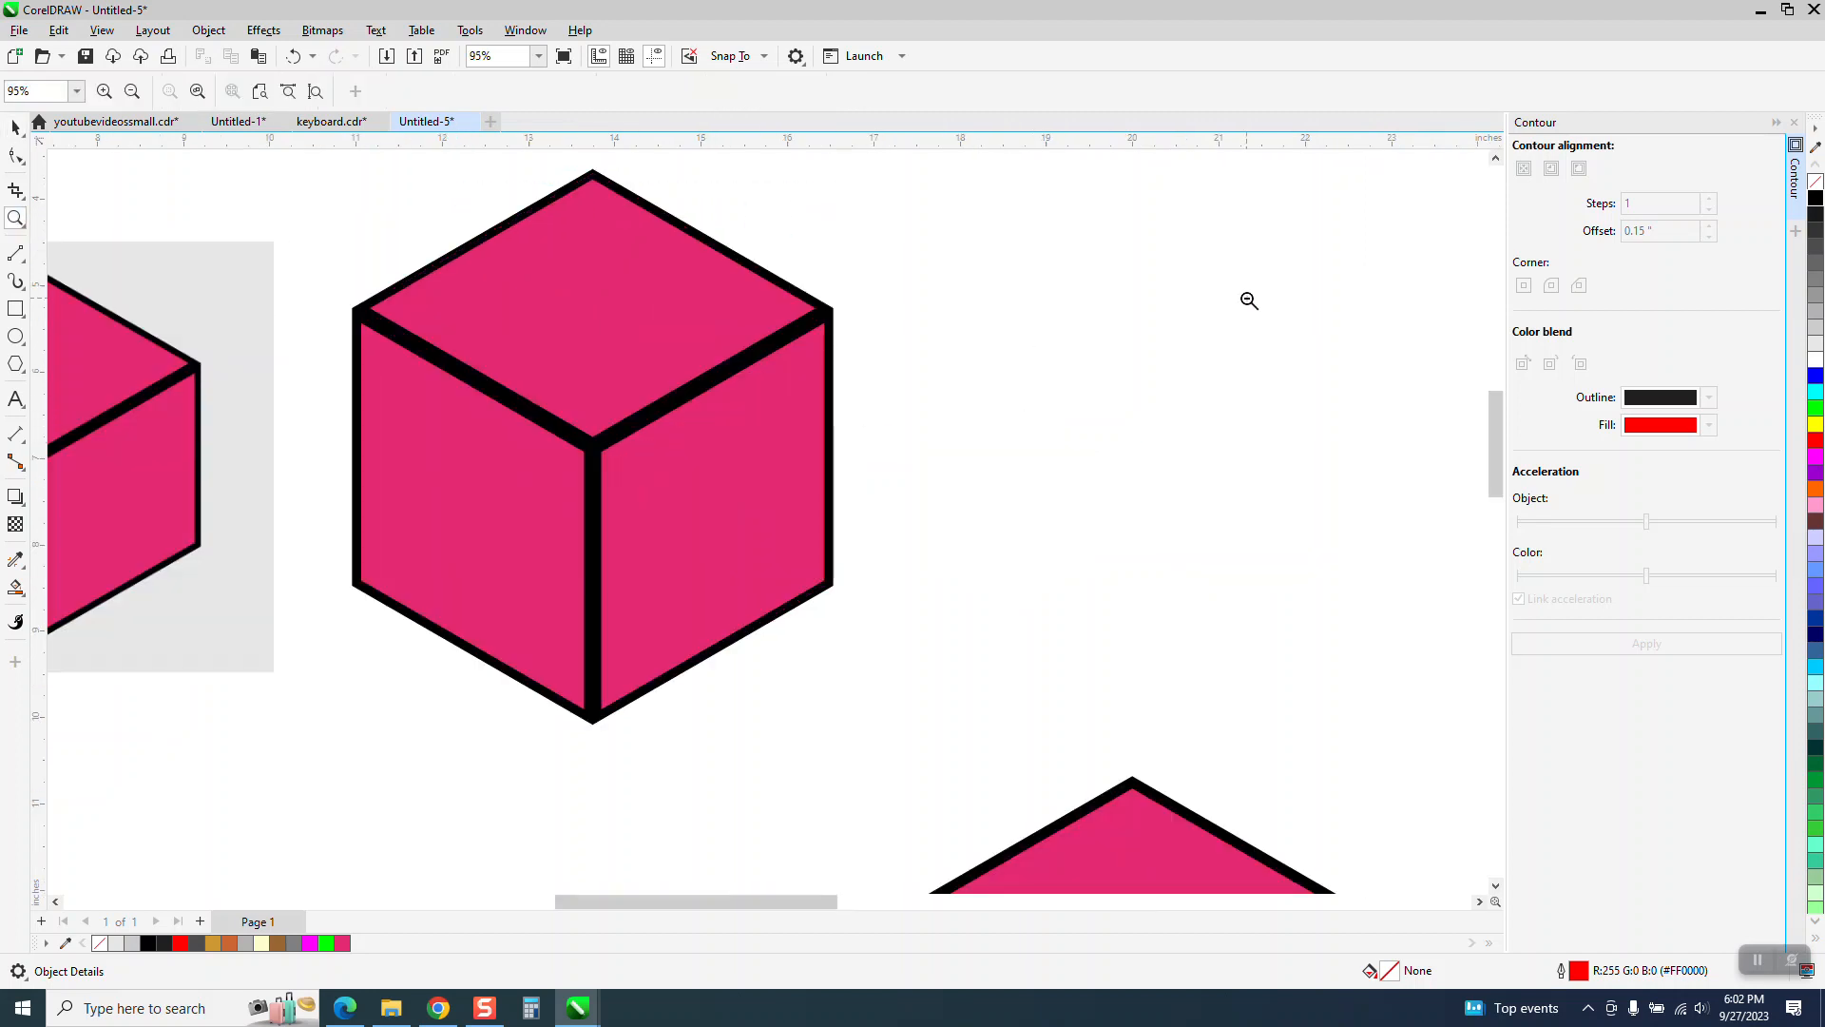